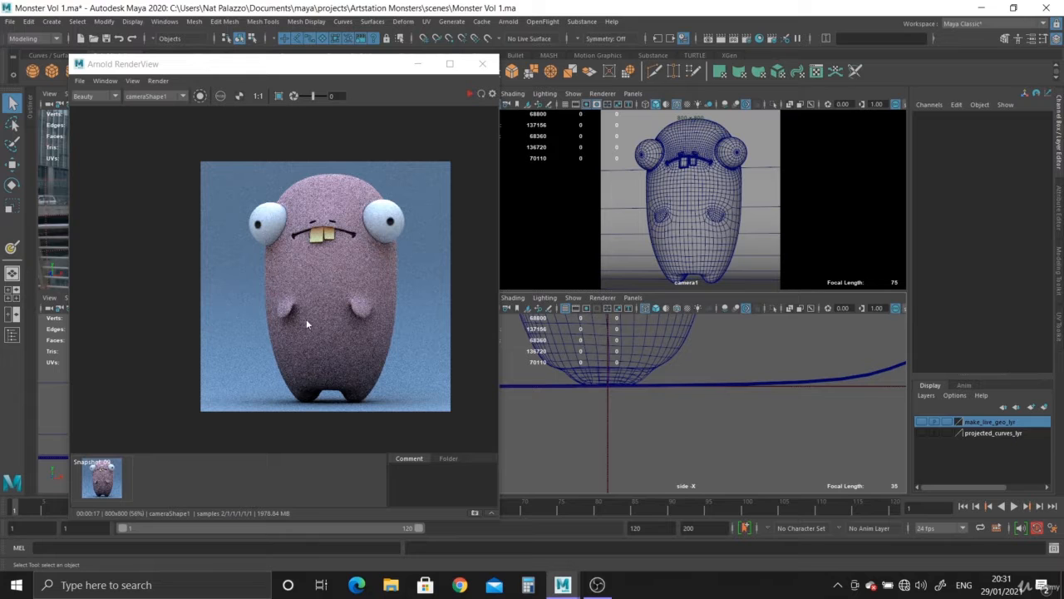
Step: Close the Arnold render view and select the monster's body mesh, framed in a full-size perspective view
click(484, 64)
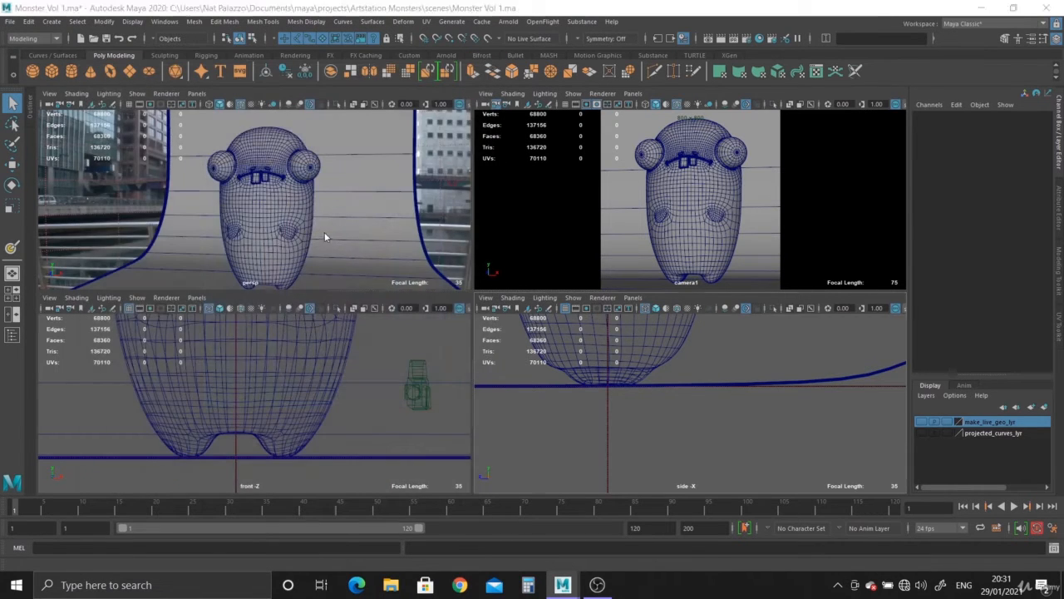
key(space)
scroll(395, 272, up, 3)
click(521, 320)
key(f)
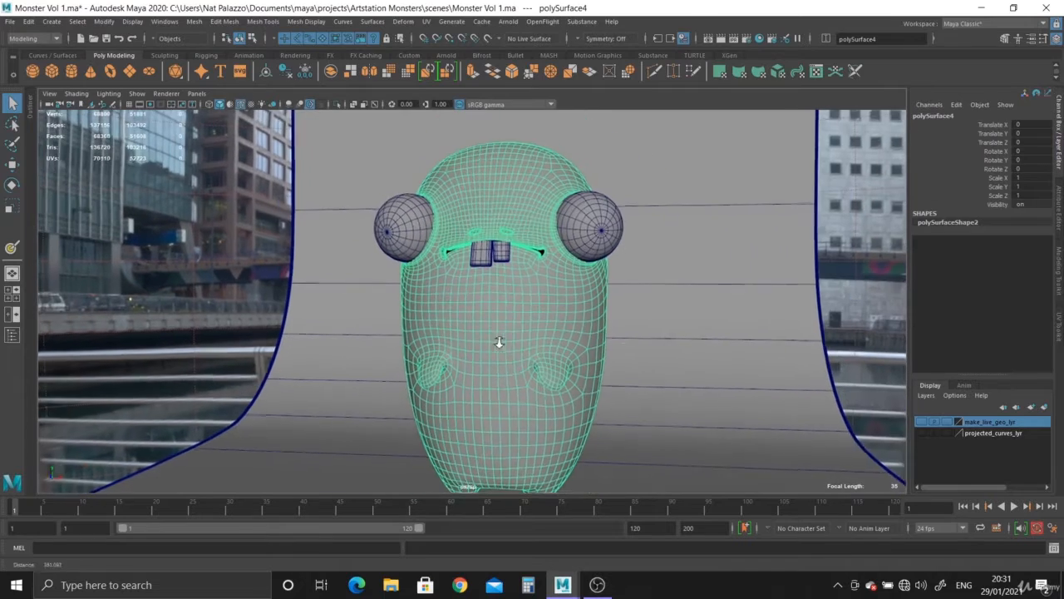
scroll(475, 296, up, 4)
alt+middle_drag(479, 313, 455, 341)
alt+right_drag(455, 341, 454, 289)
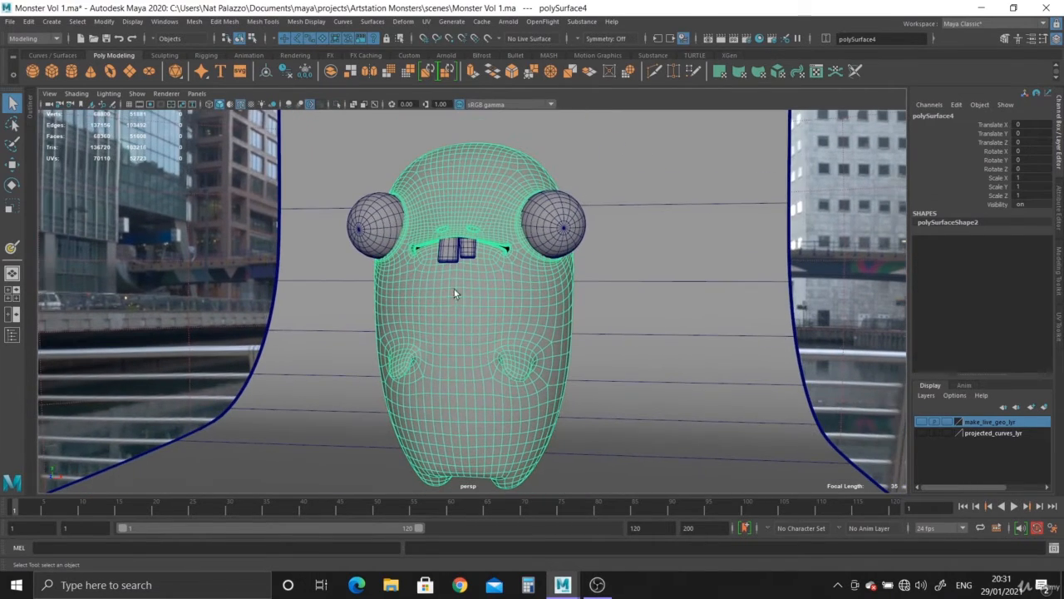
scroll(522, 331, up, 3)
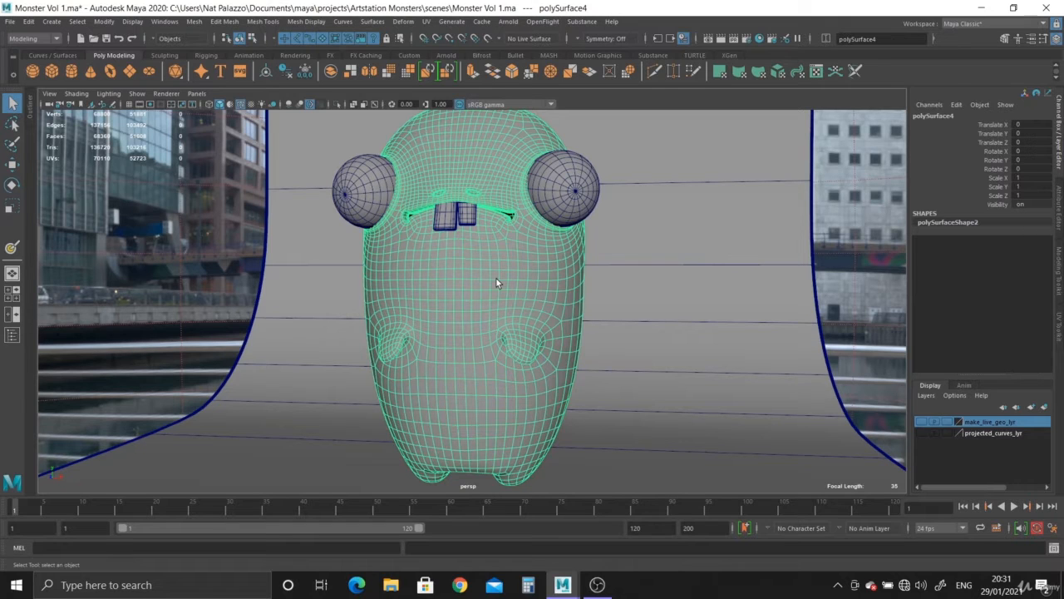
Step: Assign a new Lambert material to the monster's body and name it temp_tex_lam
right_drag(494, 287, 588, 509)
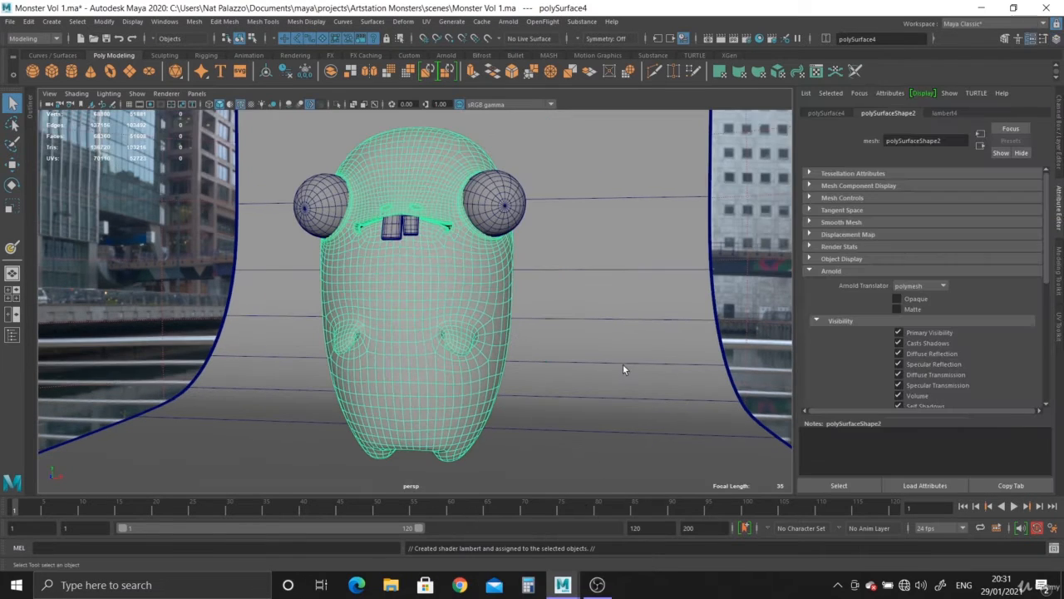
click(961, 113)
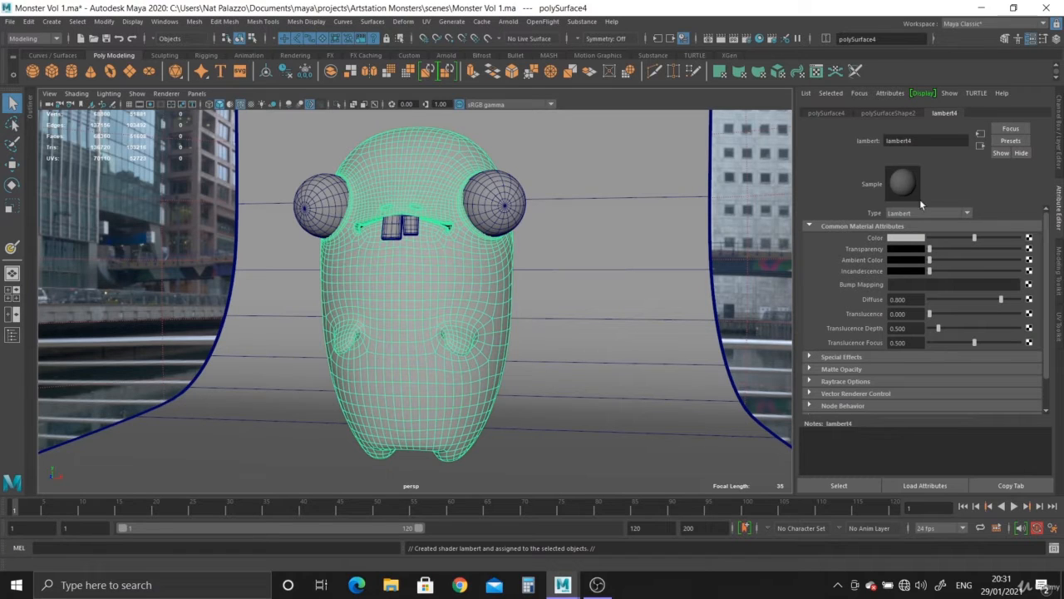
drag(940, 141, 842, 141)
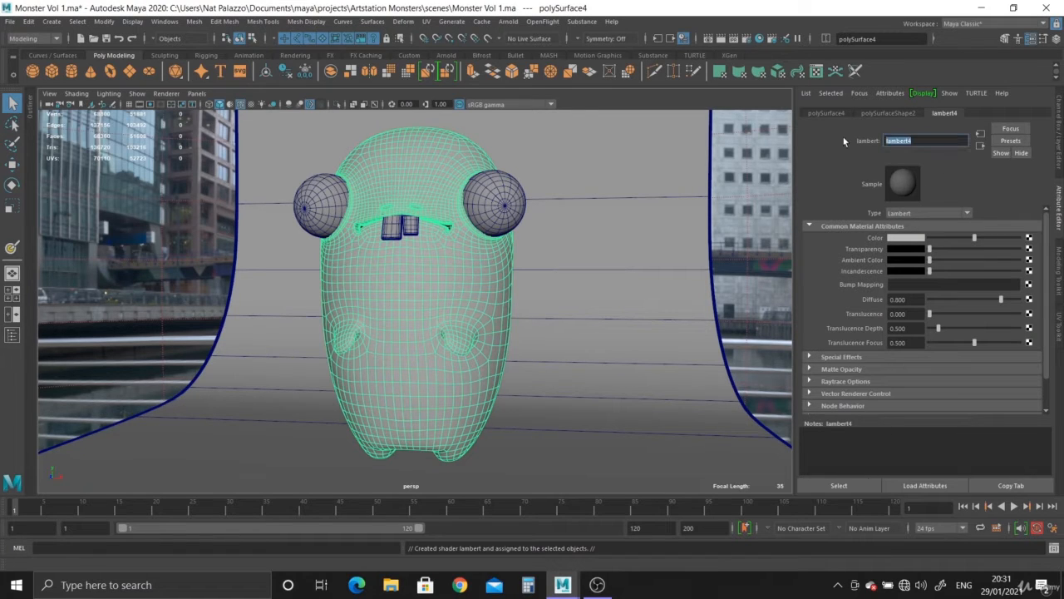
text(temp_tex_lam)
key(Return)
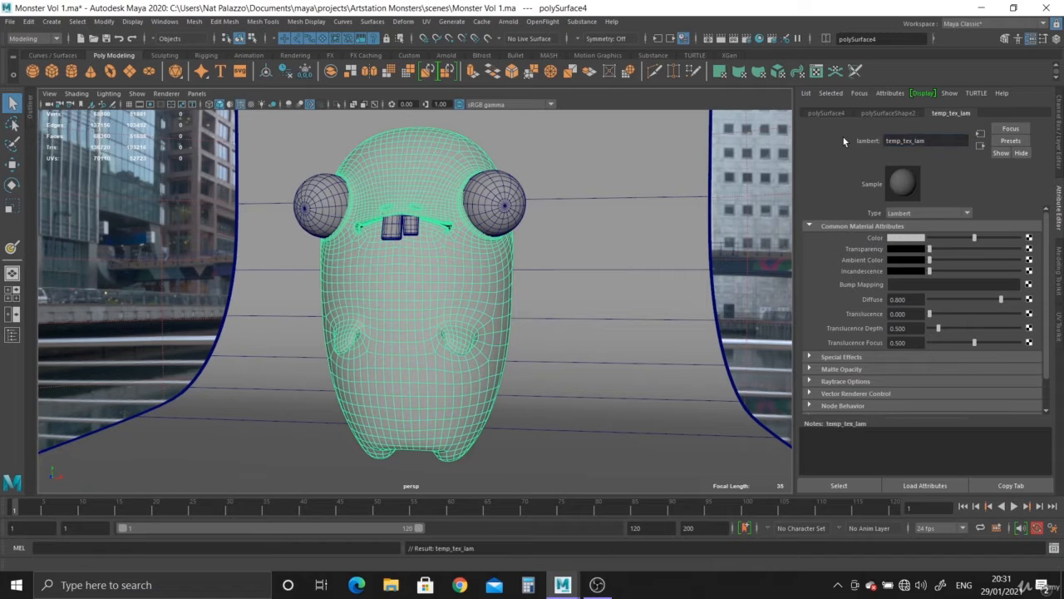
Step: Set the temp_tex_lam color to pure white and its Diffuse to 1.000, and save the scene
drag(975, 238, 1020, 238)
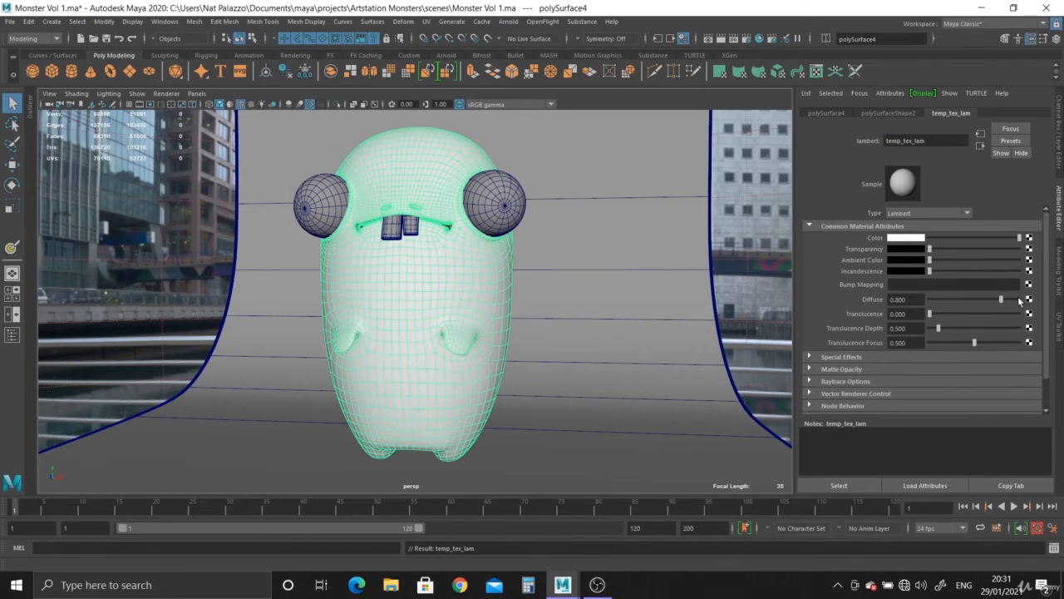
drag(1001, 299, 1021, 299)
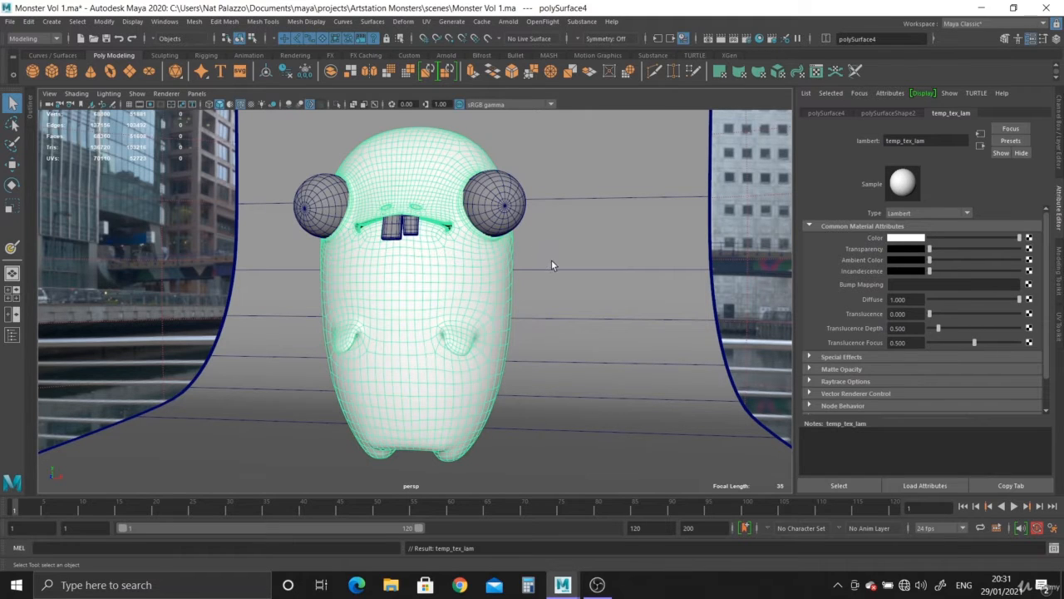
scroll(582, 295, up, 1)
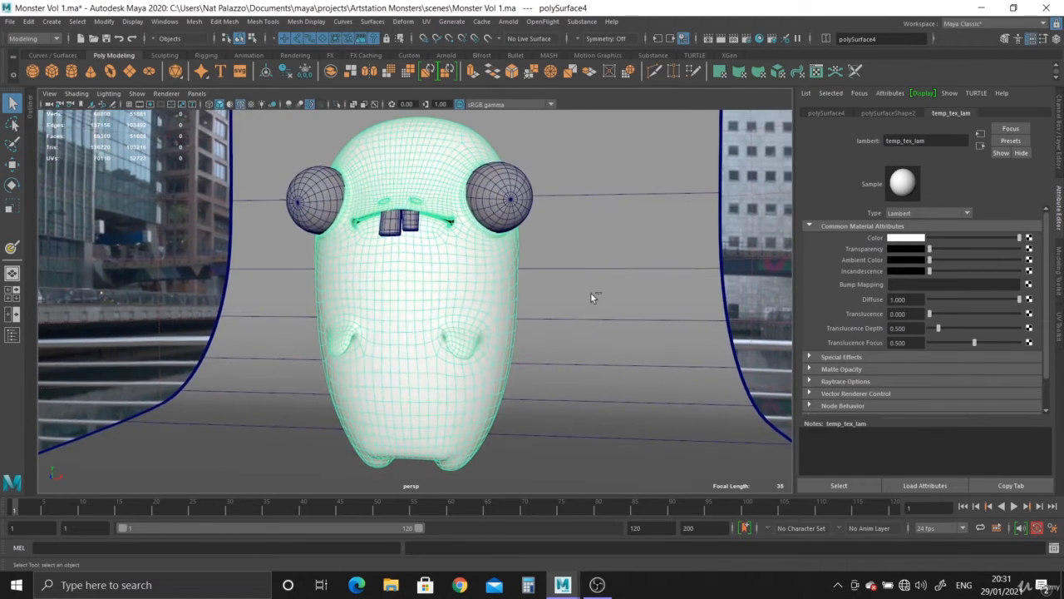
key(ctrl+s)
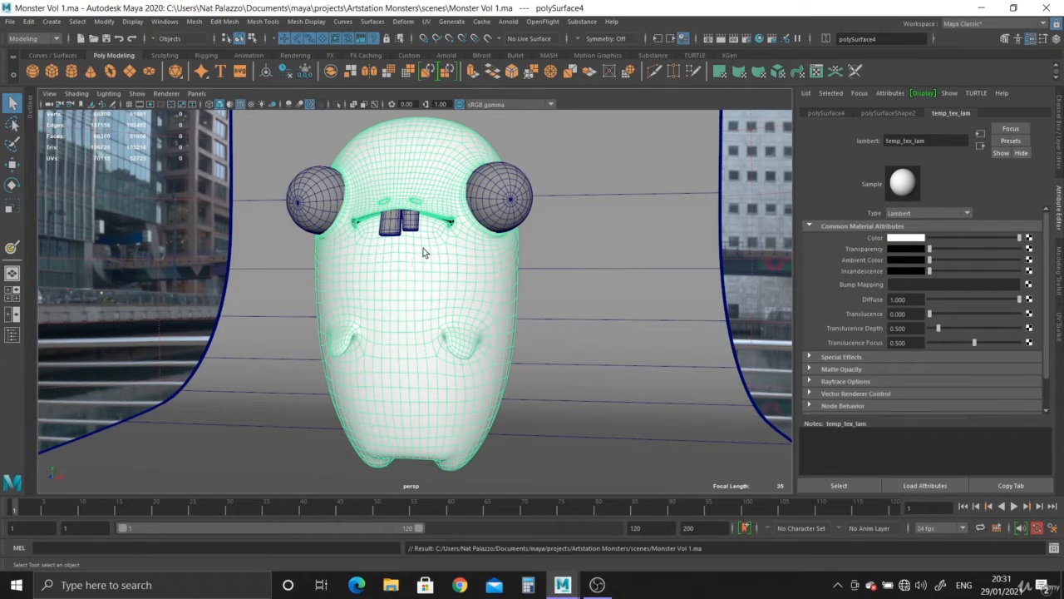
Step: Change the menu set from Modeling to Rendering
click(57, 39)
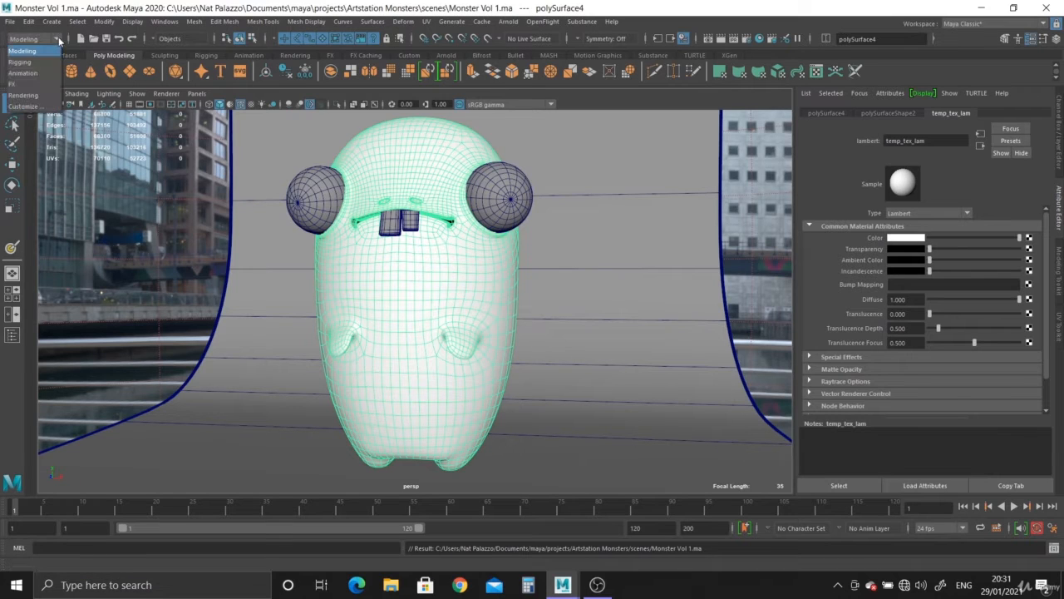
click(43, 95)
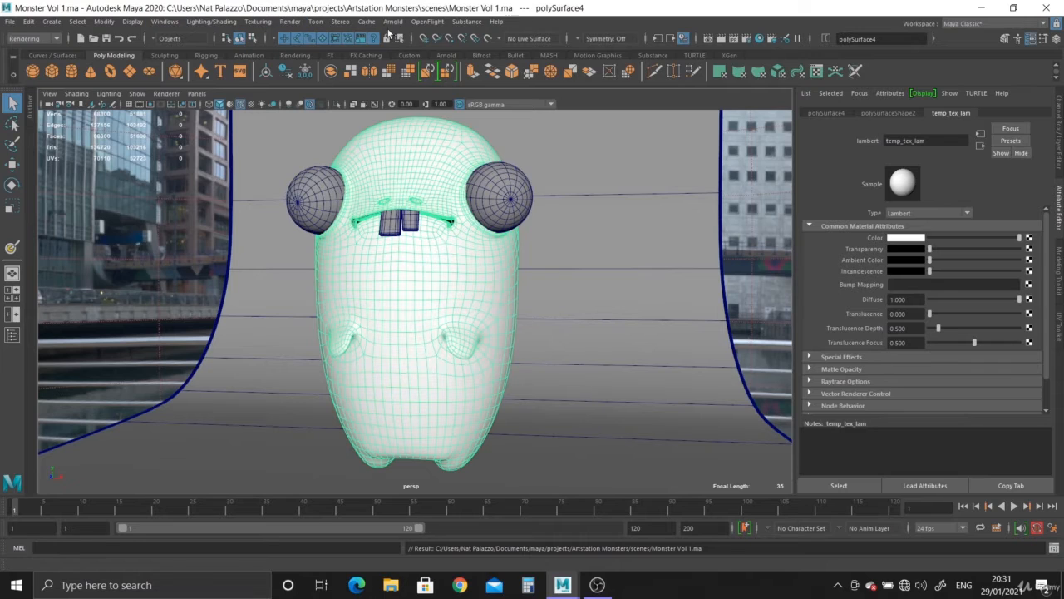
click(57, 39)
click(25, 51)
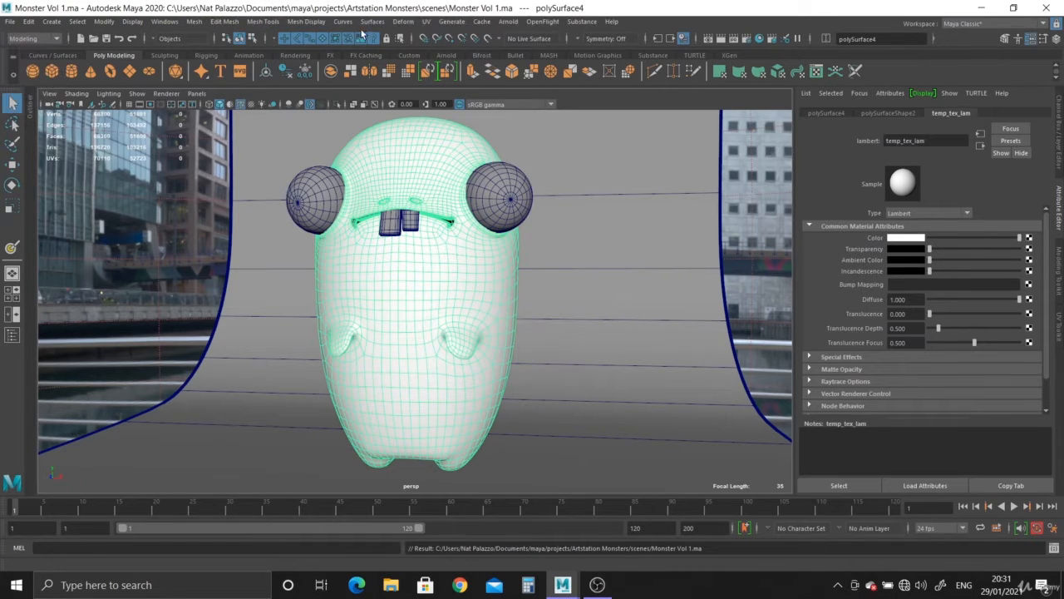
click(50, 39)
click(25, 98)
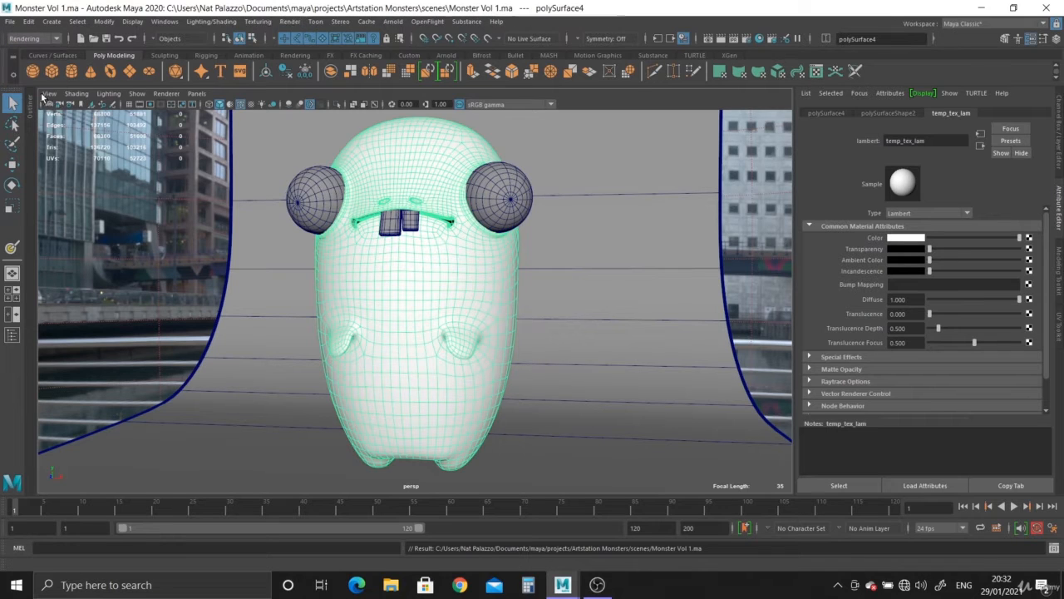
Step: Start the 3D Paint Tool with its settings open and enlarge the upper brush radius to about 5.17
click(263, 23)
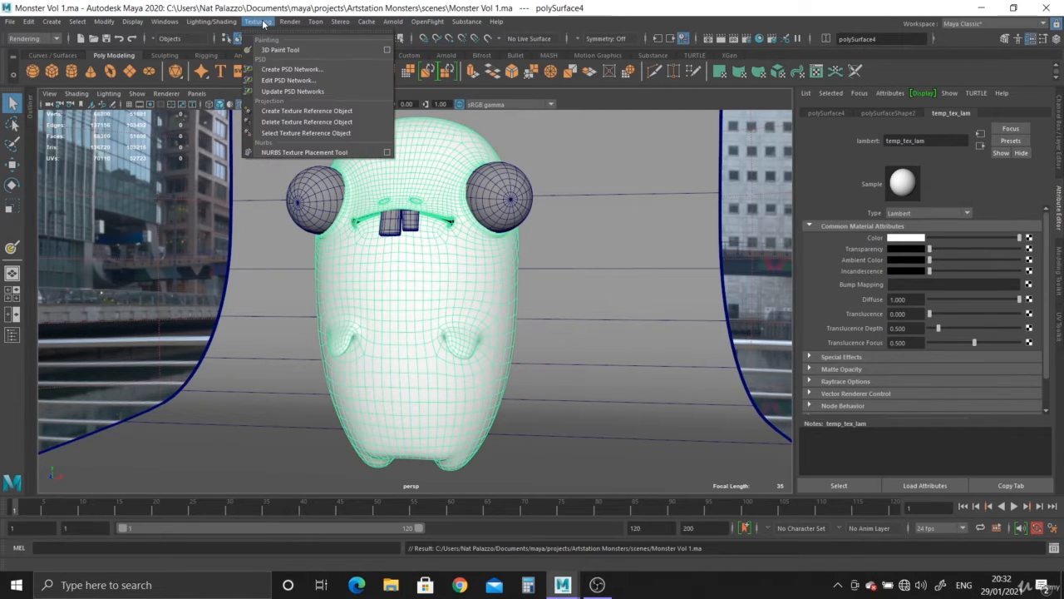
click(386, 52)
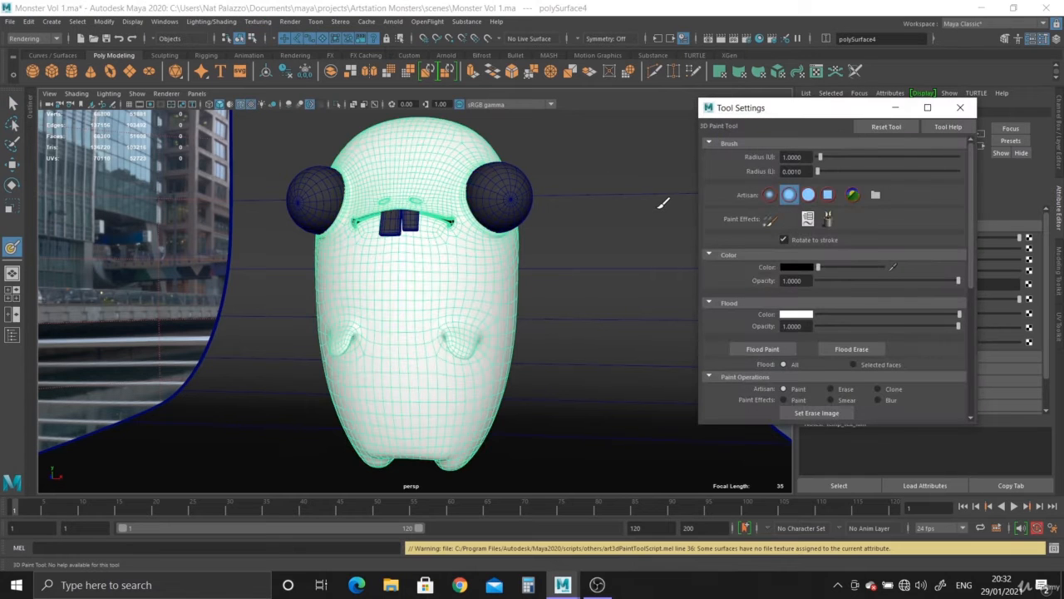
alt+right_drag(439, 275, 531, 356)
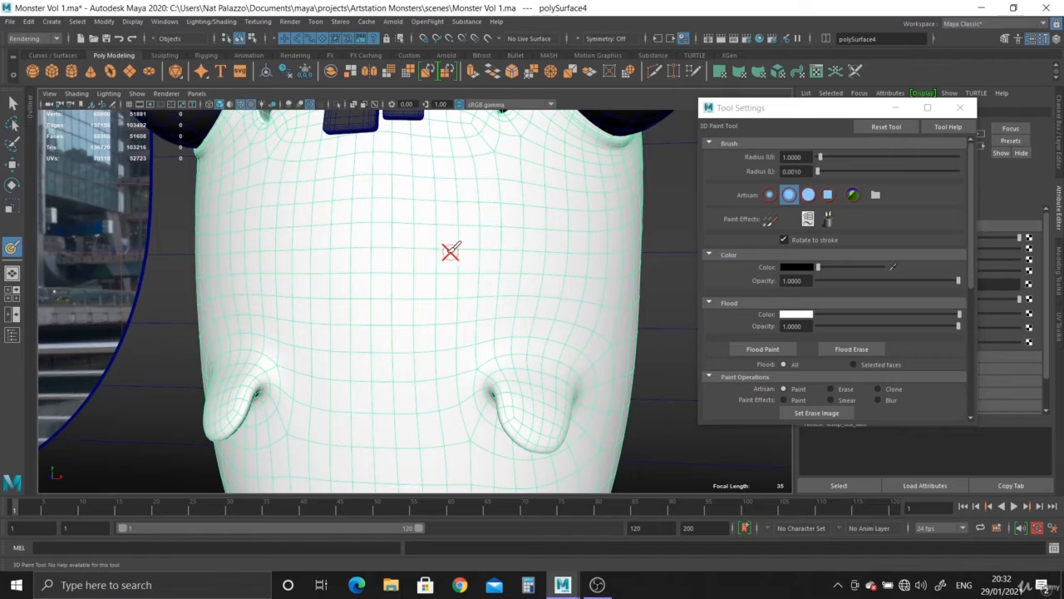
drag(440, 260, 452, 259)
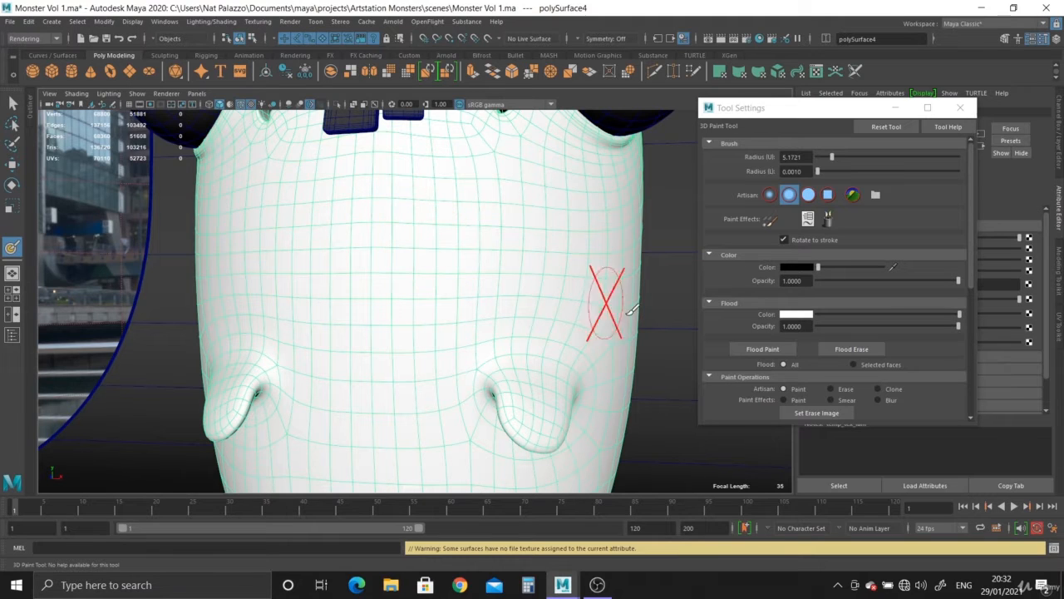
Step: Assign a 2048 × 2048 JPEG file texture to the body material's Color attribute for painting
scroll(897, 304, down, 8)
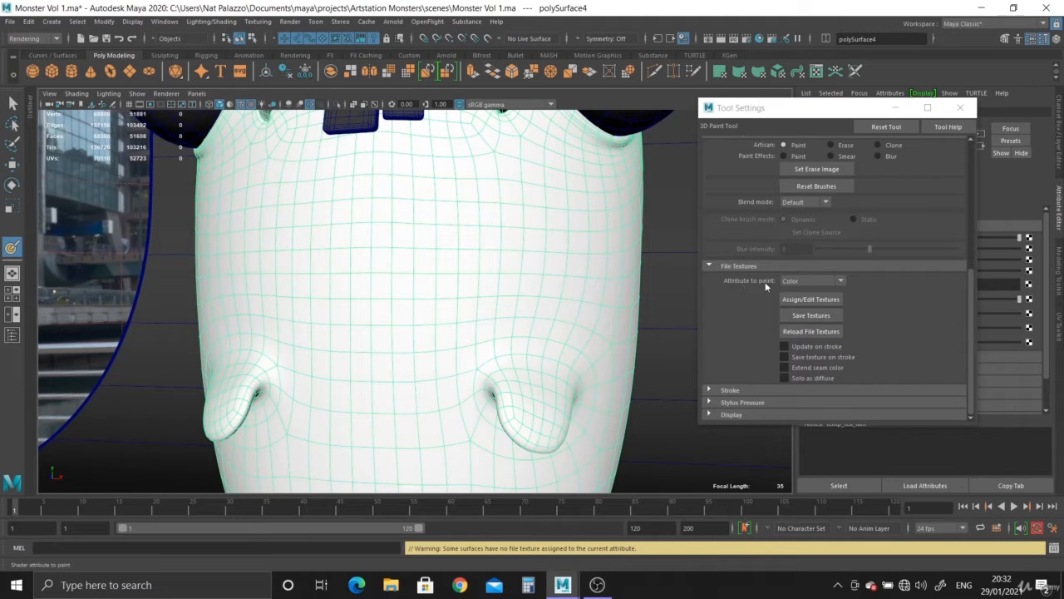
click(811, 277)
click(803, 314)
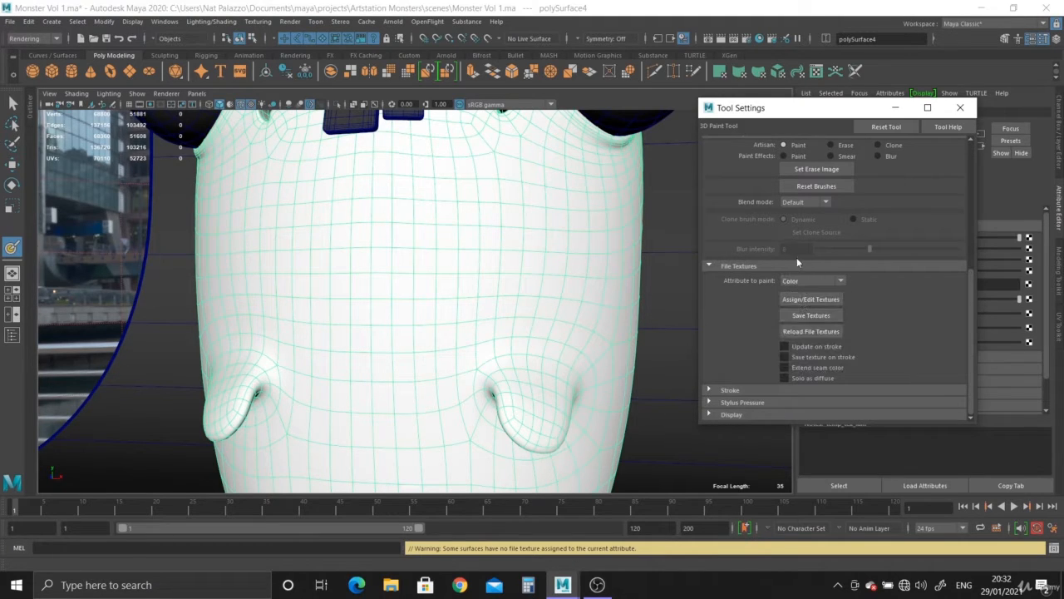
click(823, 300)
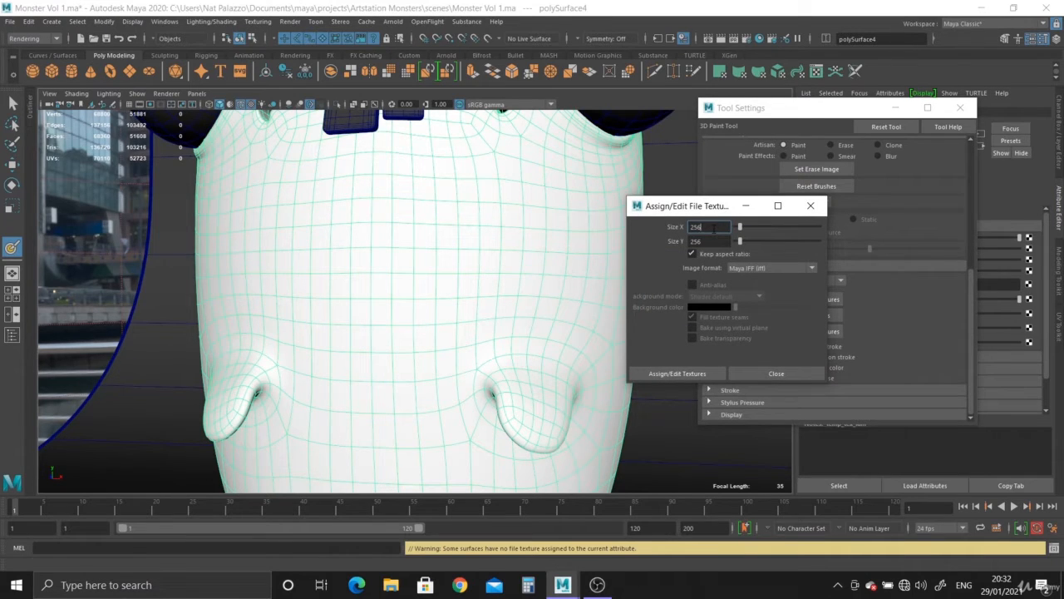
double_click(712, 227)
key(Return)
click(769, 268)
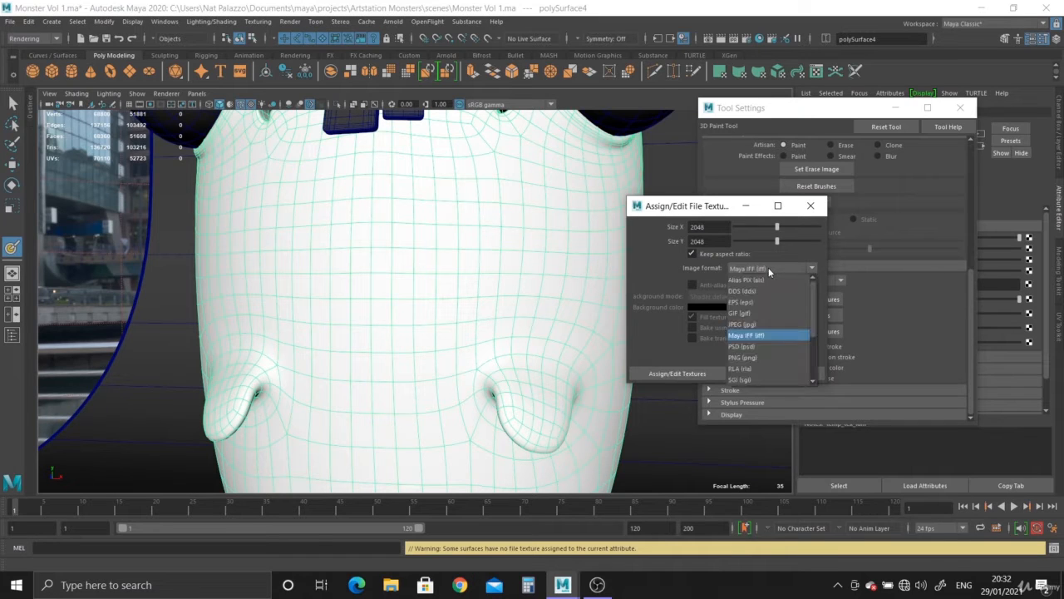
click(762, 321)
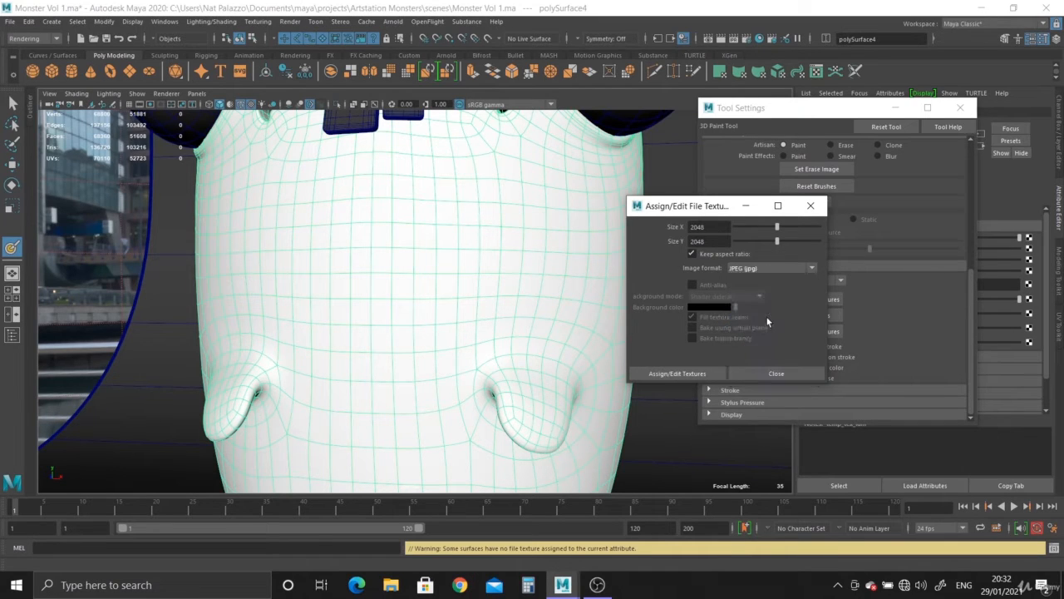
click(686, 375)
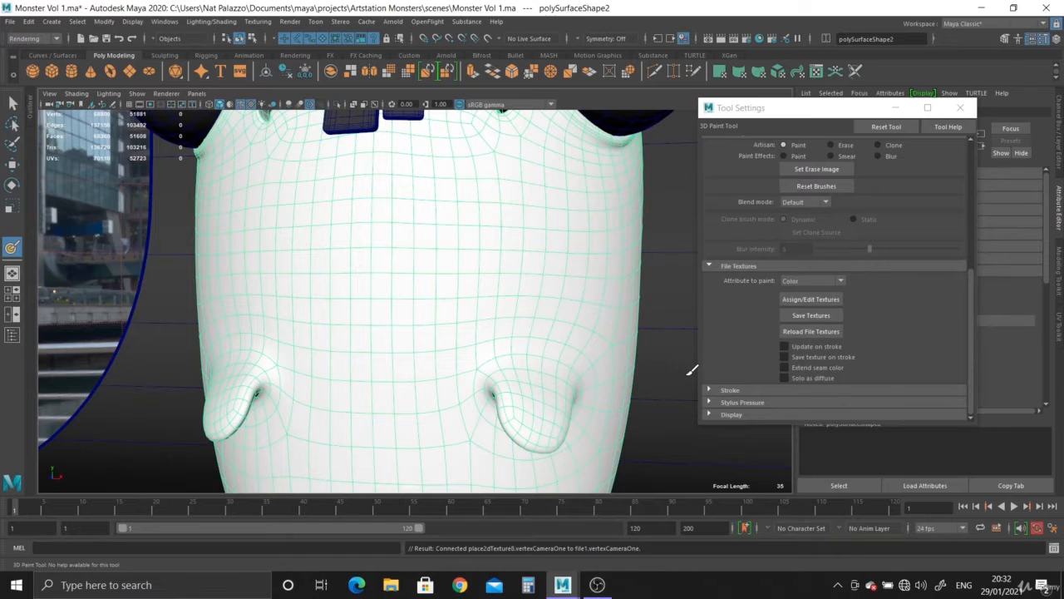
Step: Paint a black test patch on the middle of the monster's chest
scroll(862, 293, up, 7)
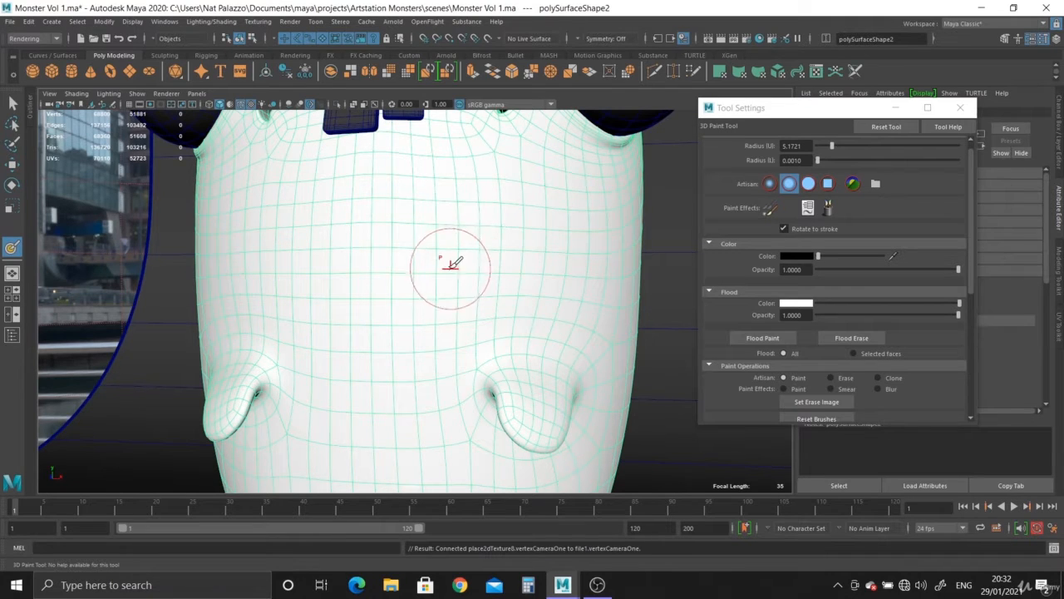
mouse_move(444, 266)
mouse_down()
mouse_move(434, 250)
mouse_move(486, 218)
mouse_move(475, 250)
mouse_move(502, 275)
mouse_up()
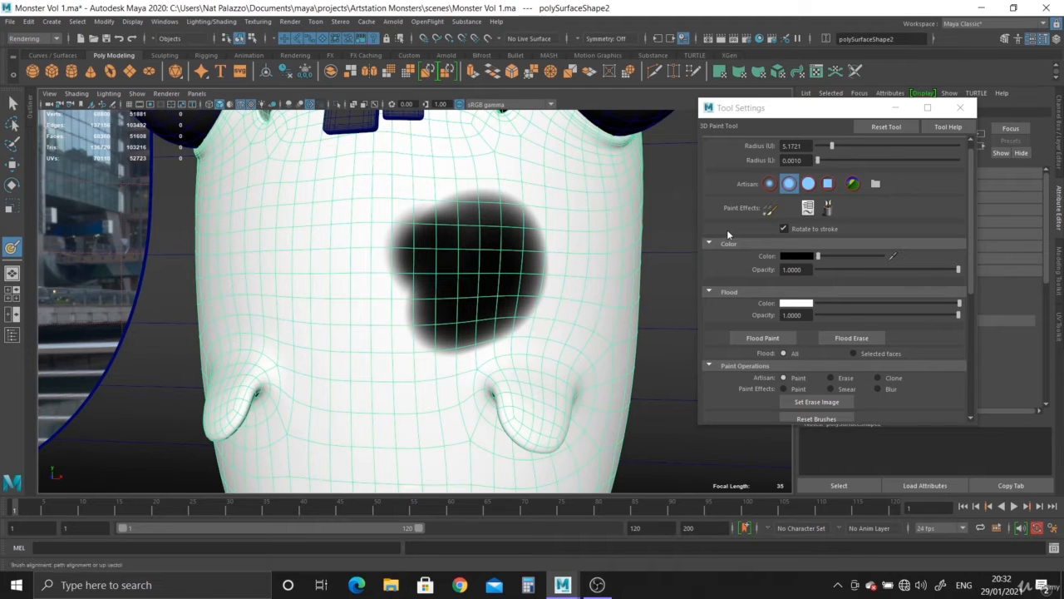
Step: Flood the whole body with a pinkish red (H 353.99, S 0.804, V 0.619) and hide the wireframe on the shaded model
click(798, 303)
mouse_move(886, 323)
mouse_down()
mouse_move(912, 321)
mouse_move(888, 326)
mouse_up()
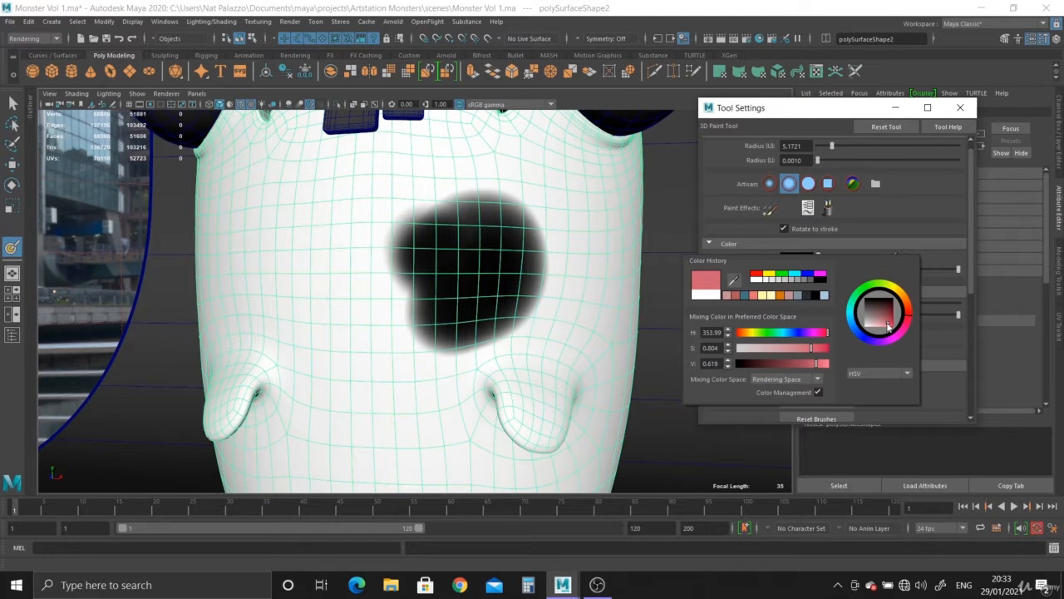
click(776, 336)
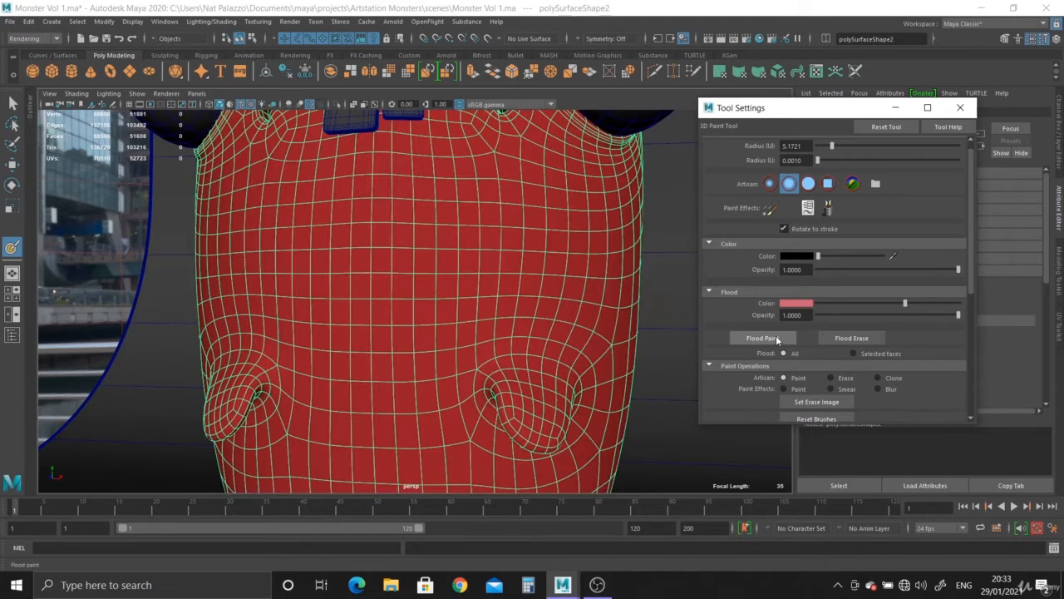
click(241, 106)
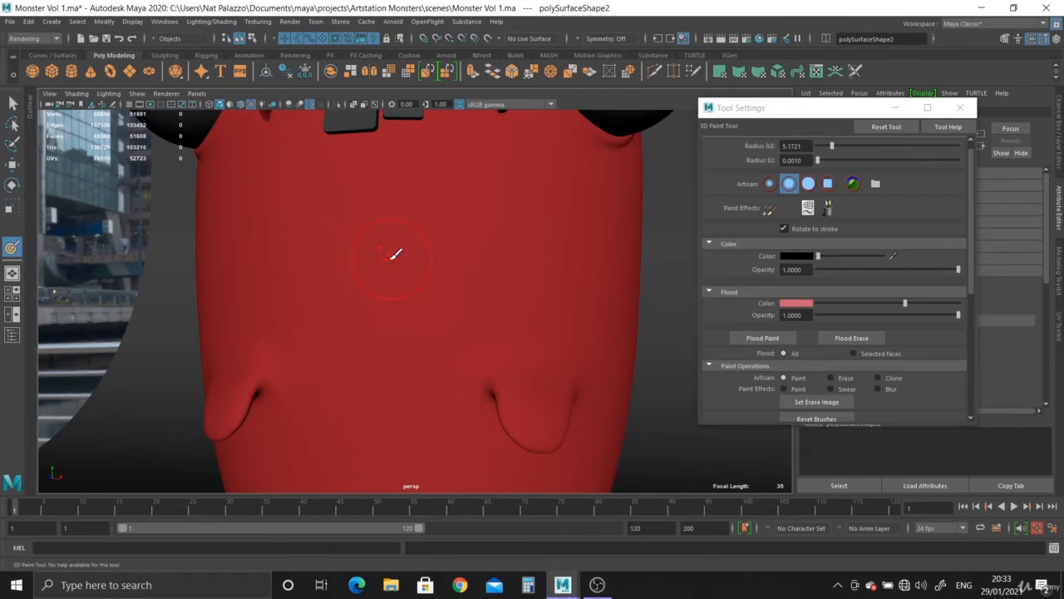
Step: Choose a muted, greyish pink brush color and paint a soft patch on the middle of the chest
click(804, 259)
click(735, 248)
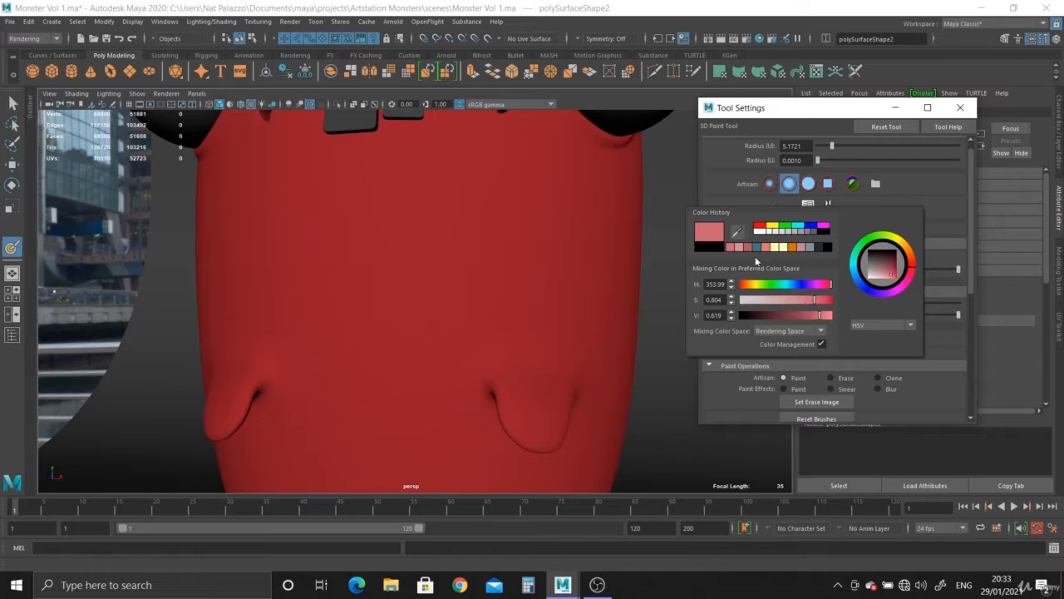
drag(886, 278, 882, 276)
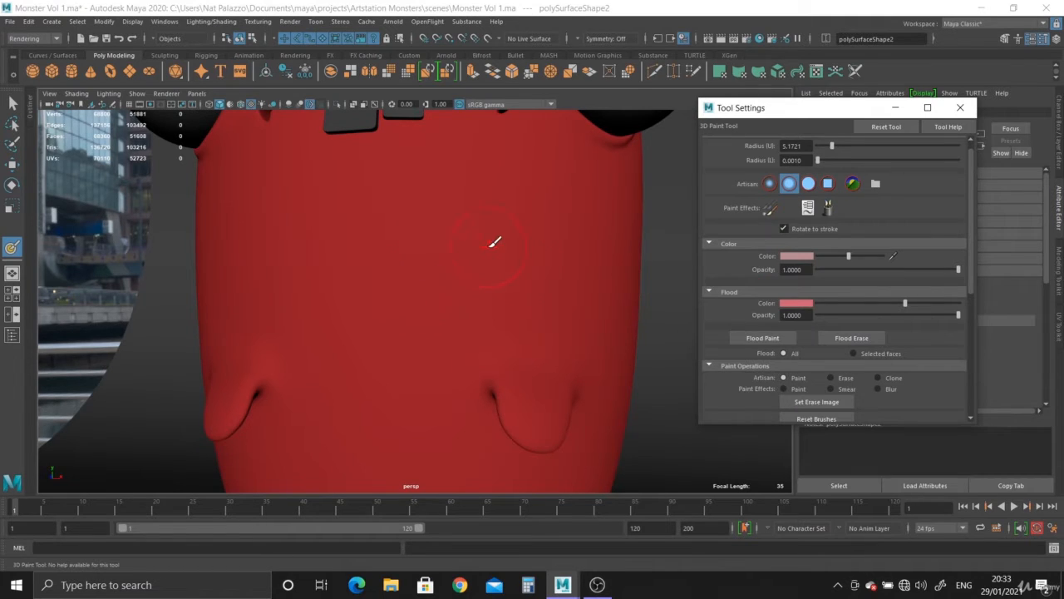
click(423, 277)
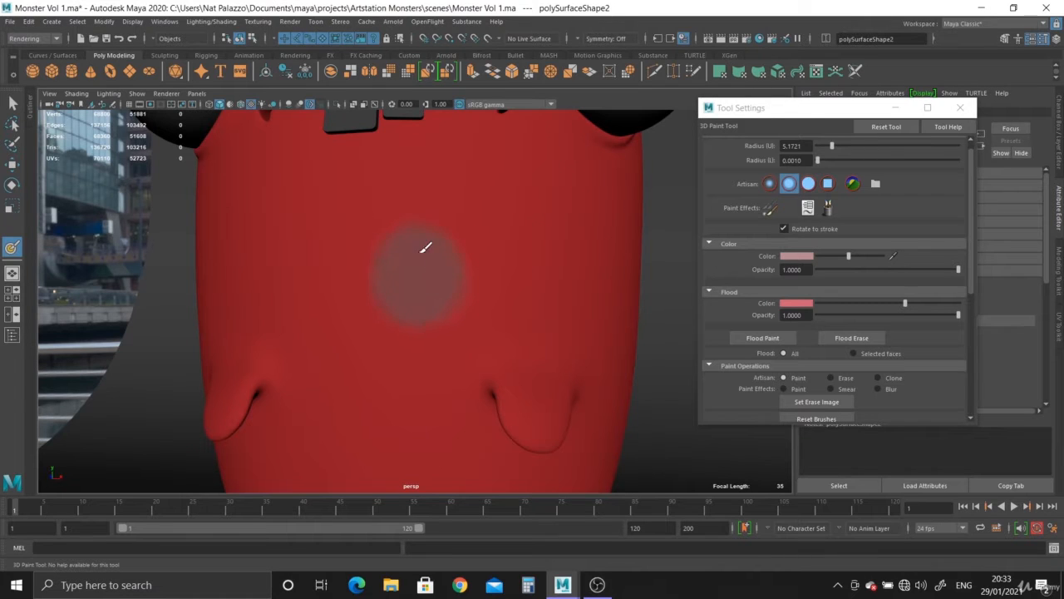
mouse_move(425, 247)
mouse_down()
mouse_move(392, 285)
mouse_move(464, 243)
mouse_up()
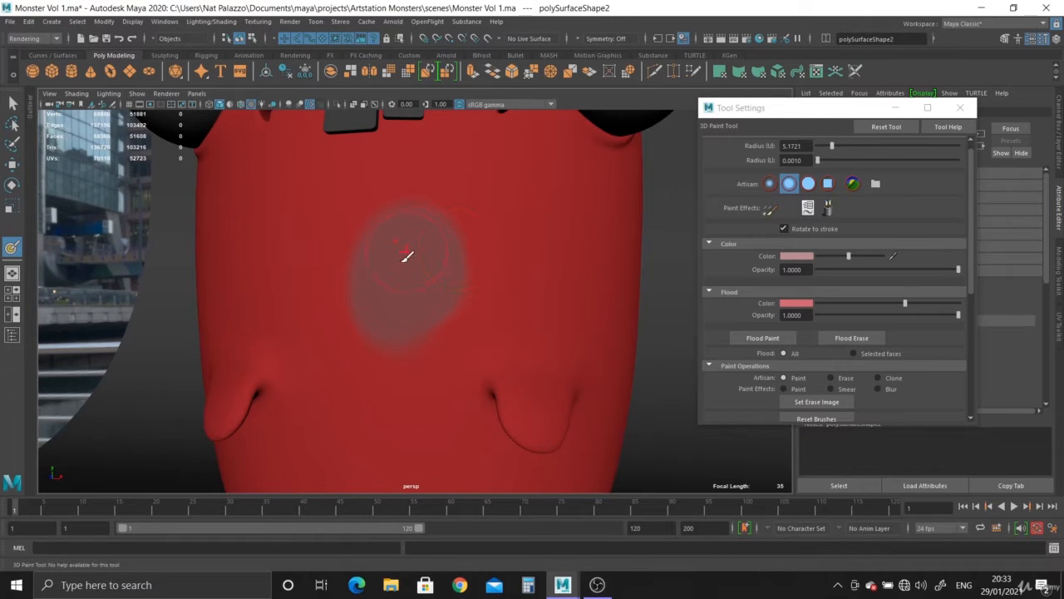
Step: Undo the greyish pink strokes painted on the monster's chest
alt+right_drag(462, 324, 423, 290)
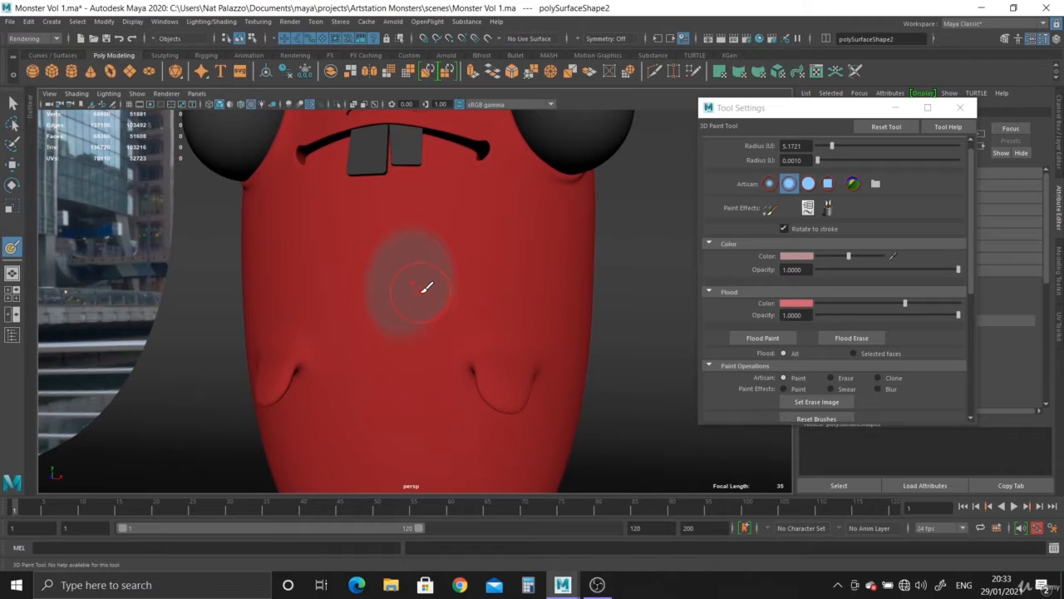
key(ctrl+z)
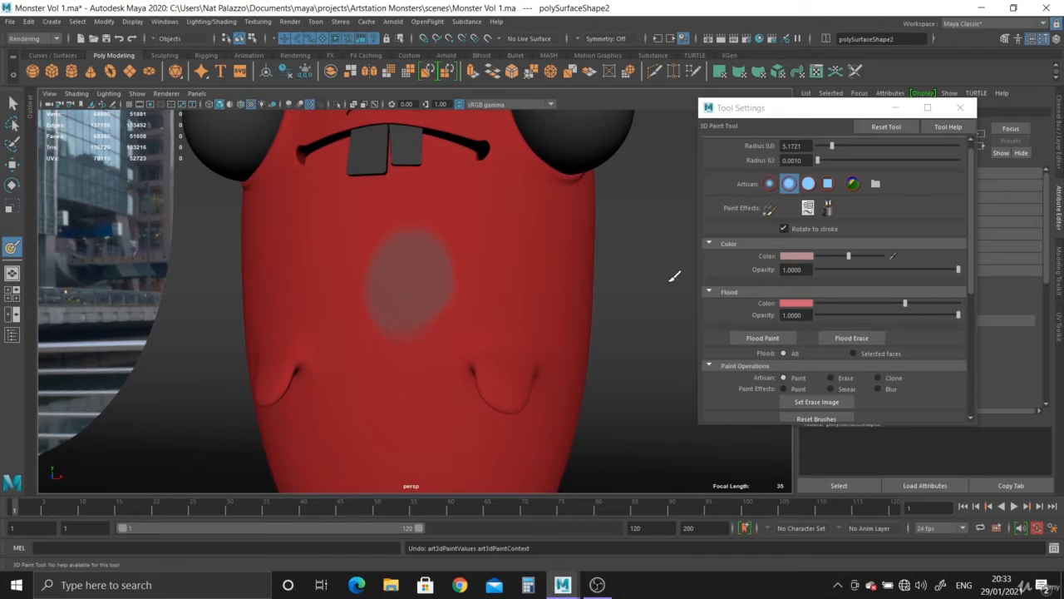
key(ctrl+z)
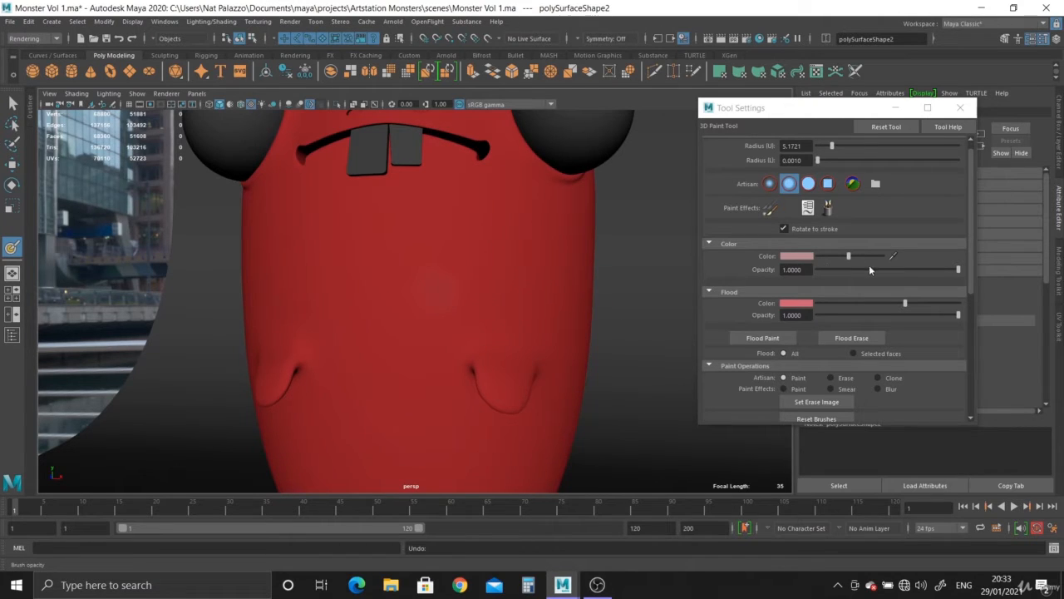
Step: Set the brush opacity to 0.2235 and build up a translucent greyish pink patch on the middle of the chest
click(848, 269)
click(412, 277)
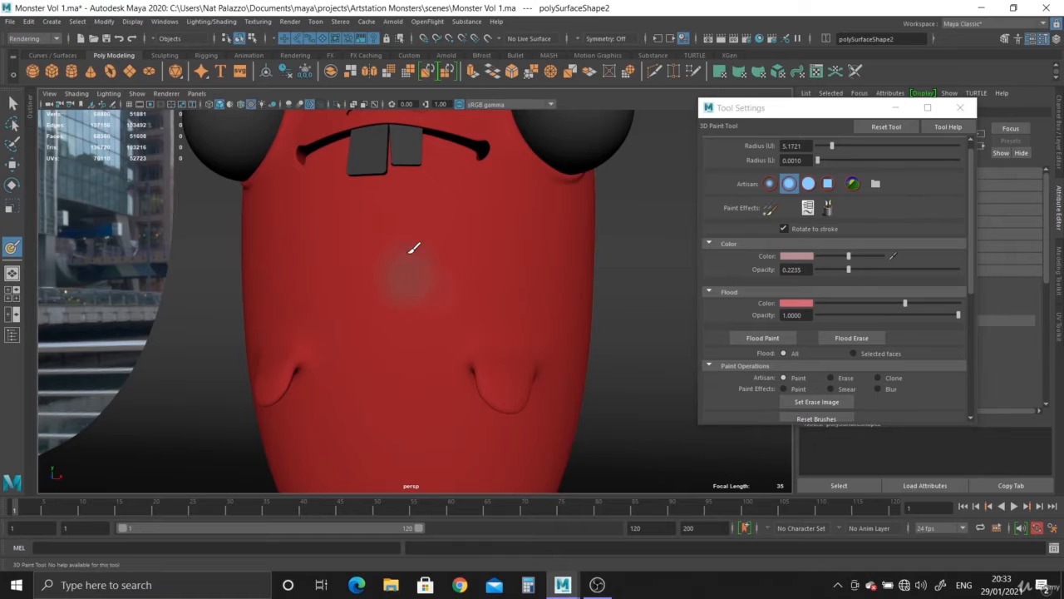
mouse_move(412, 249)
mouse_down()
mouse_move(470, 252)
mouse_move(407, 296)
mouse_up()
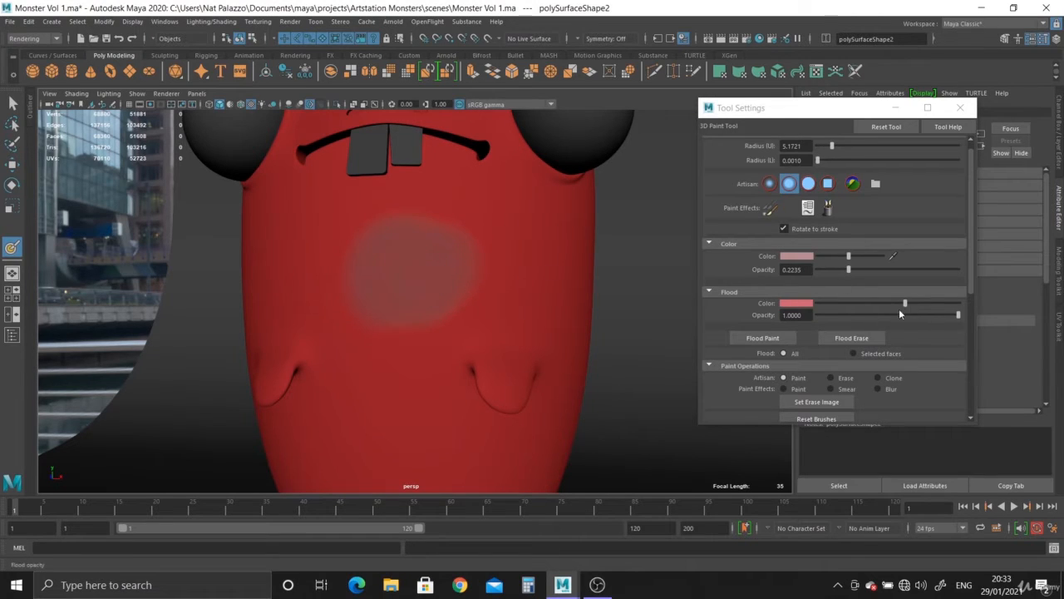
Step: Restore the brush opacity to 1, lighten the color to S 0.385, V 0.687, and paint over the chest patch
drag(878, 269, 956, 272)
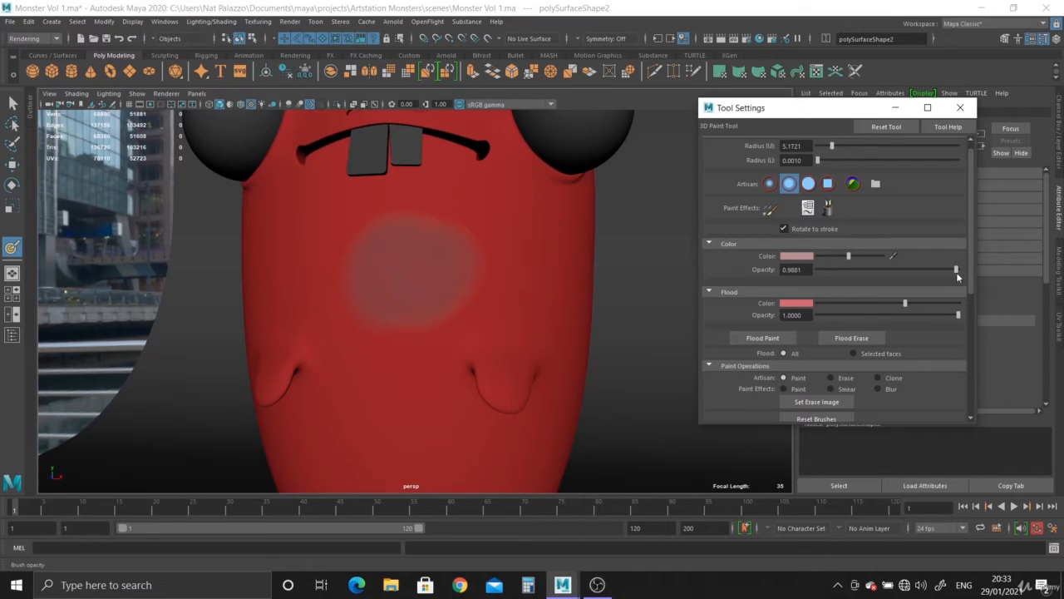
click(795, 257)
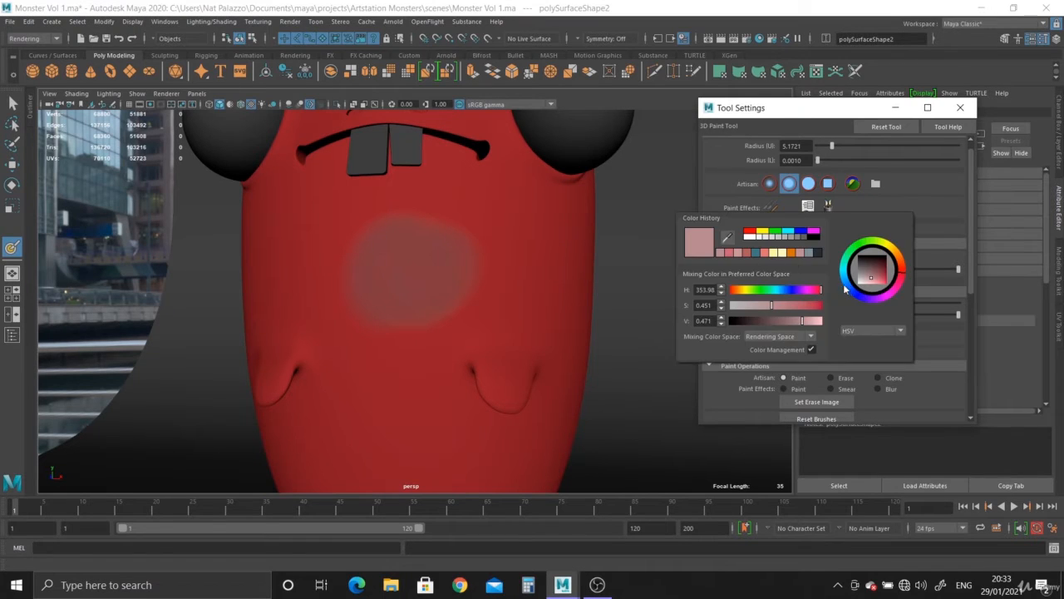
click(812, 321)
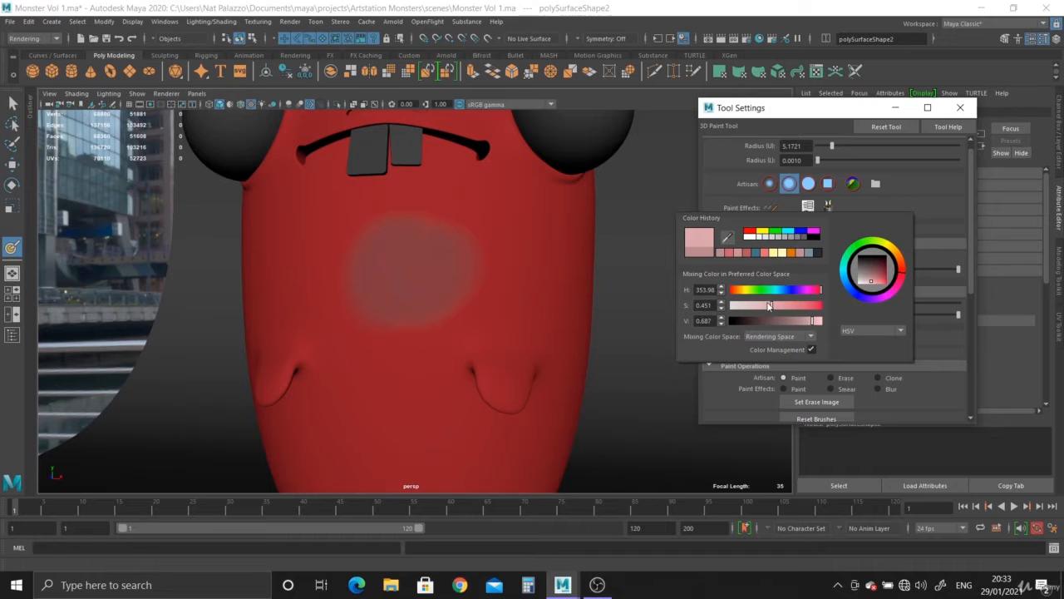
mouse_move(458, 269)
mouse_down()
mouse_move(396, 300)
mouse_move(410, 311)
mouse_move(459, 283)
mouse_move(477, 247)
mouse_move(371, 244)
mouse_move(493, 285)
mouse_up()
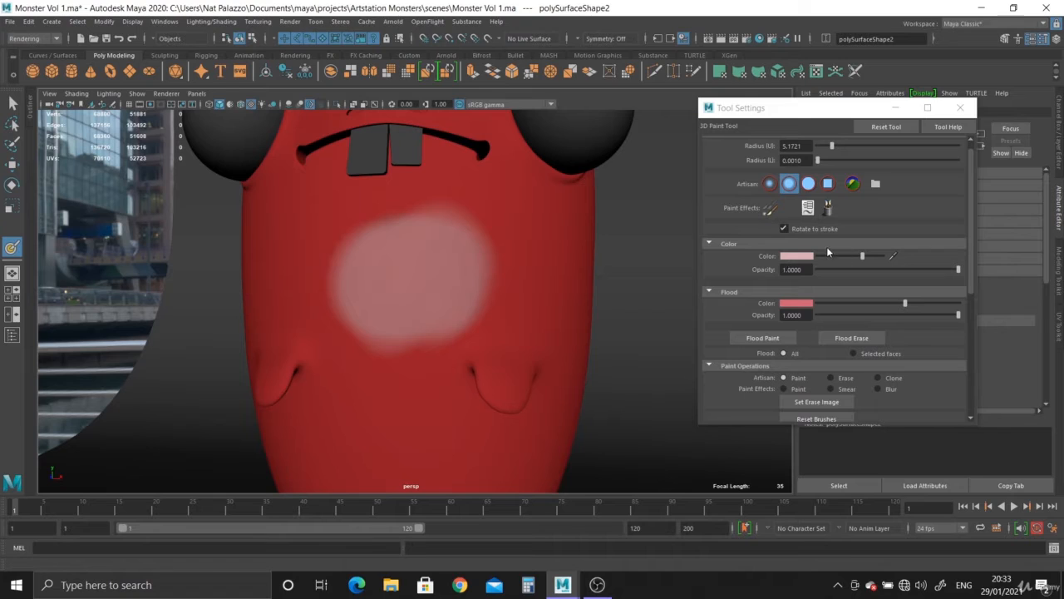
Step: Blur the edges of the pale pink chest patch and smear the paint on its right side with the Paint Effects operations
scroll(864, 248, down, 2)
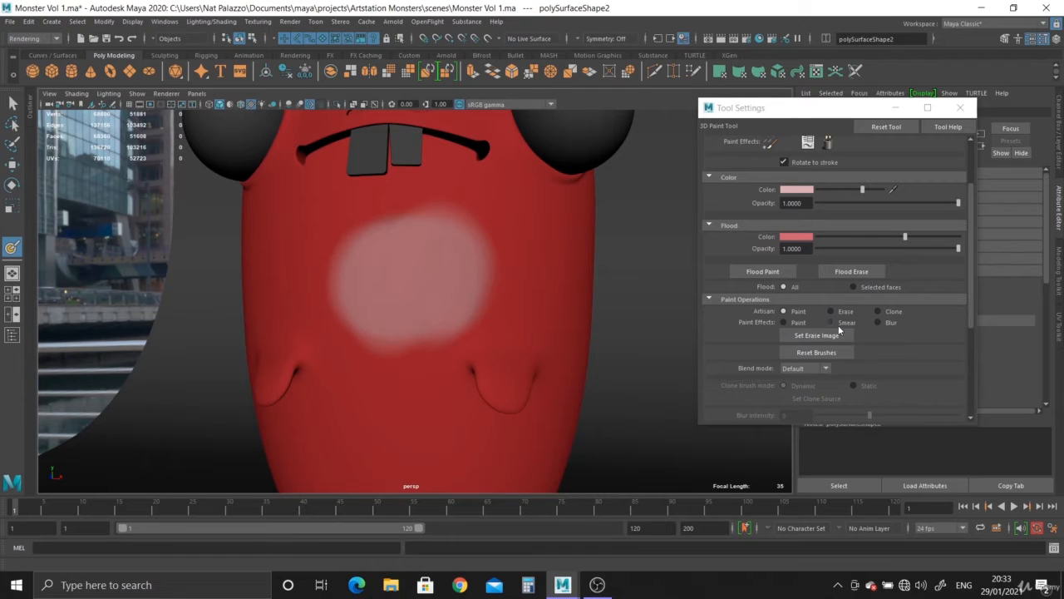
click(877, 323)
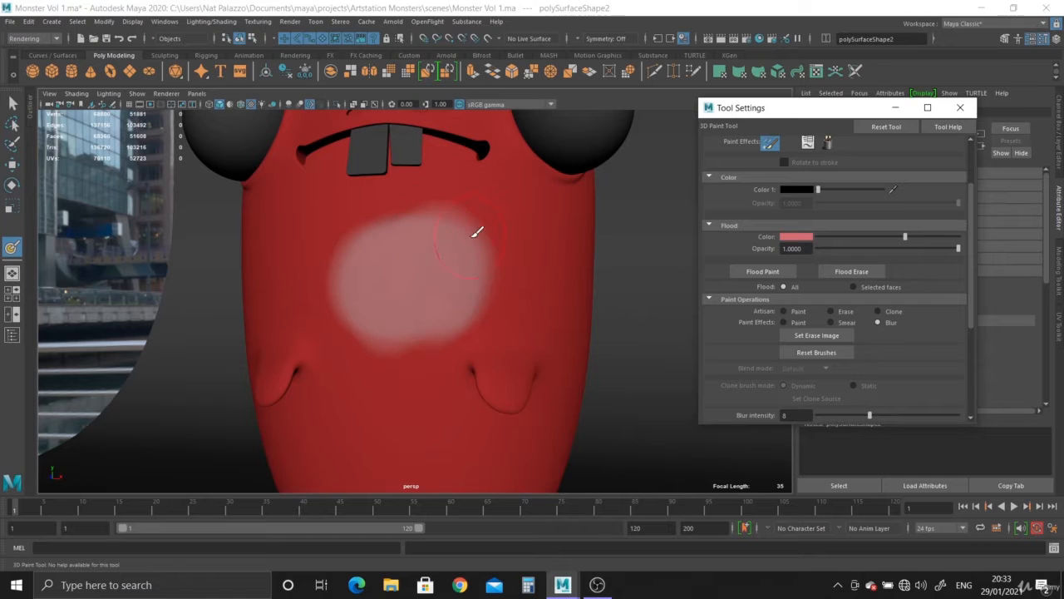
mouse_move(494, 265)
mouse_down()
mouse_move(438, 215)
mouse_move(409, 213)
mouse_move(354, 308)
mouse_move(408, 314)
mouse_move(448, 336)
mouse_up()
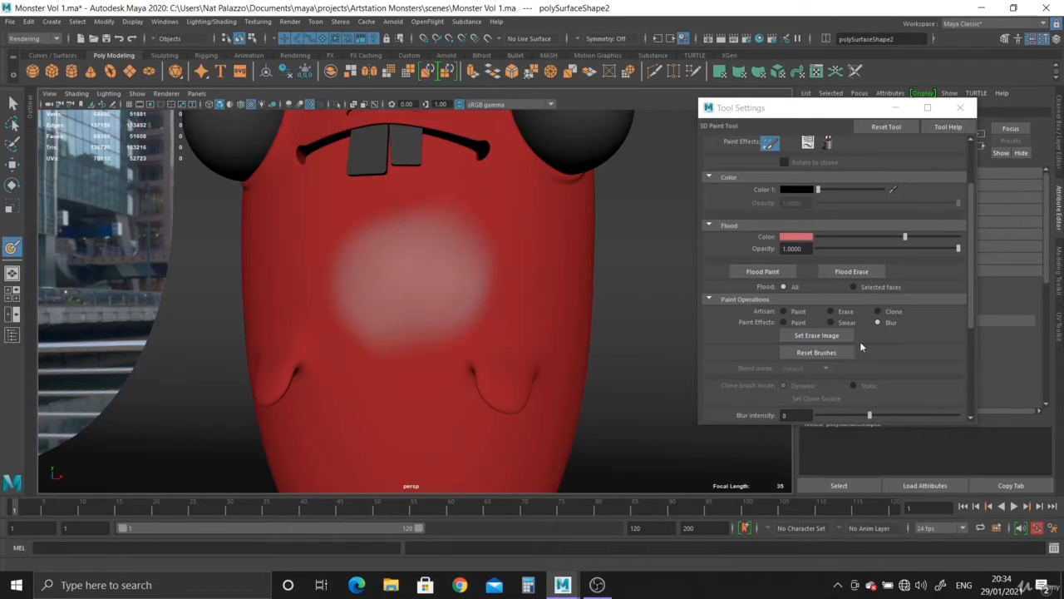
click(830, 322)
mouse_move(466, 247)
mouse_down()
mouse_move(488, 190)
mouse_move(482, 285)
mouse_move(423, 244)
mouse_up()
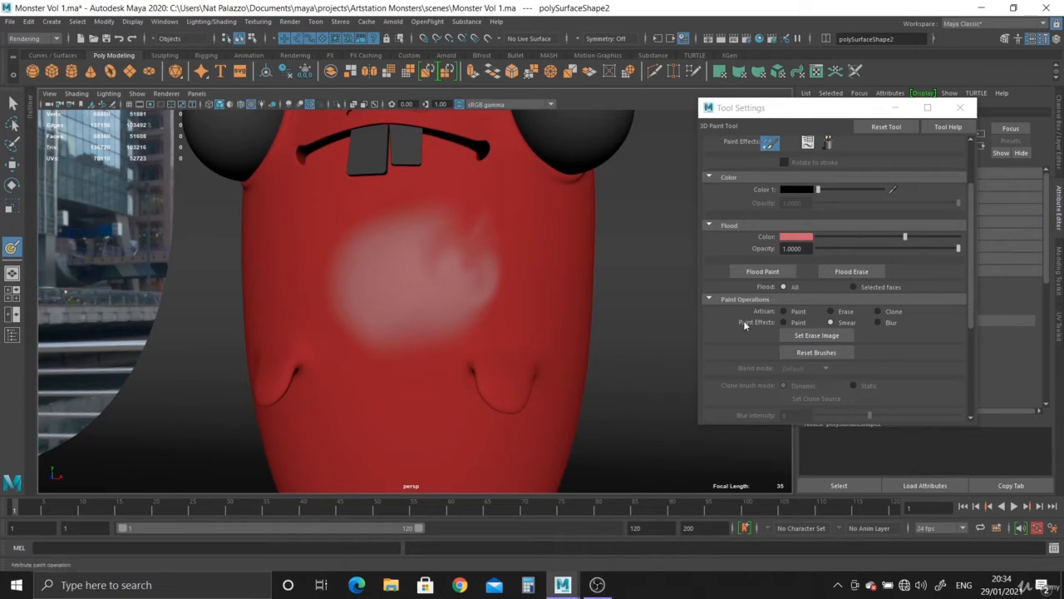
Step: Try the Artisan Erase operation on the right side of the chest patch and undo the erased strokes
click(830, 311)
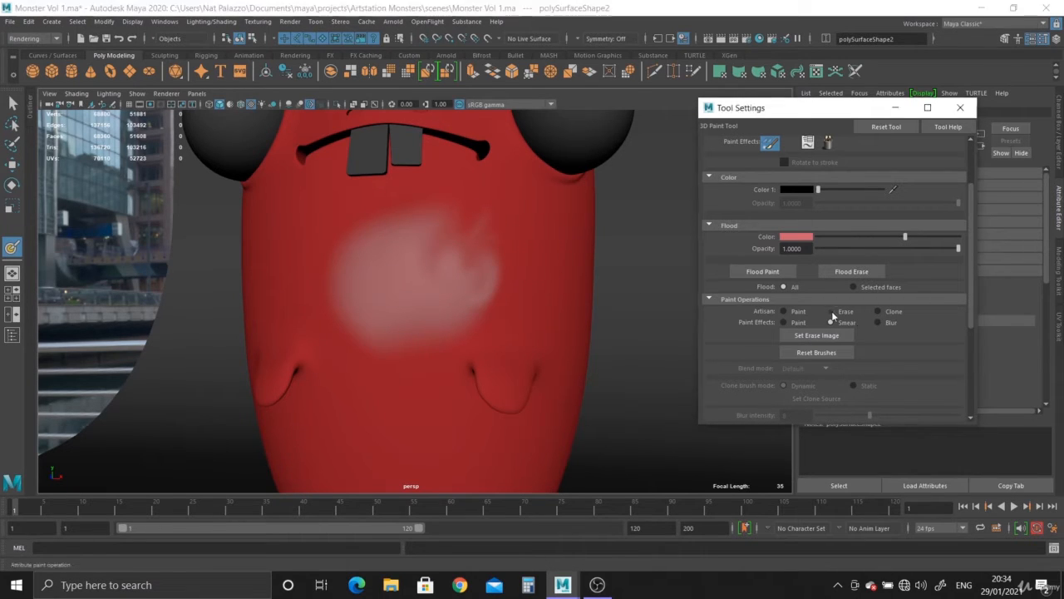
drag(453, 265, 489, 259)
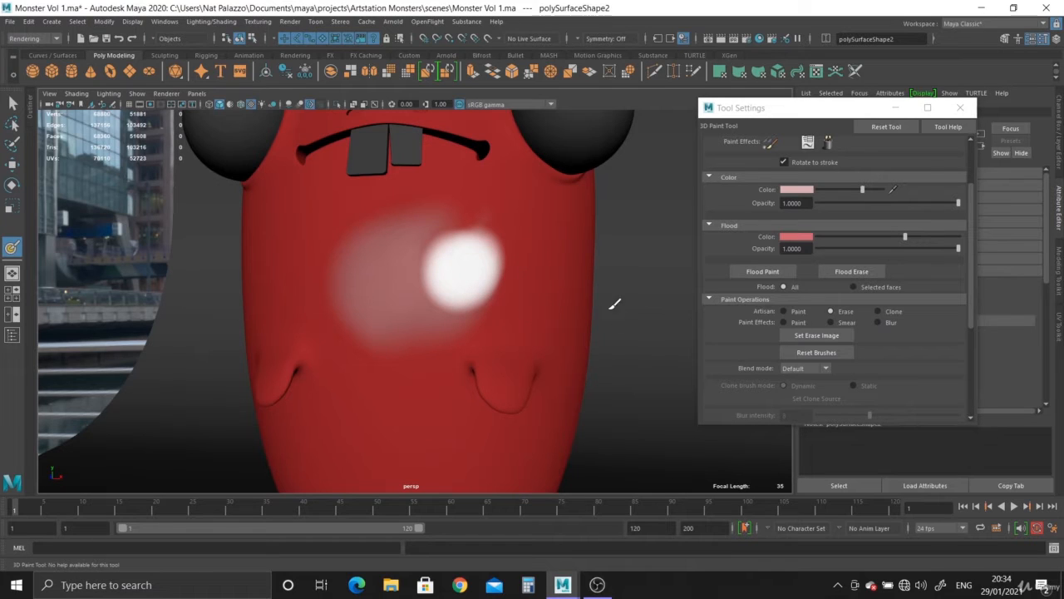
key(ctrl+z)
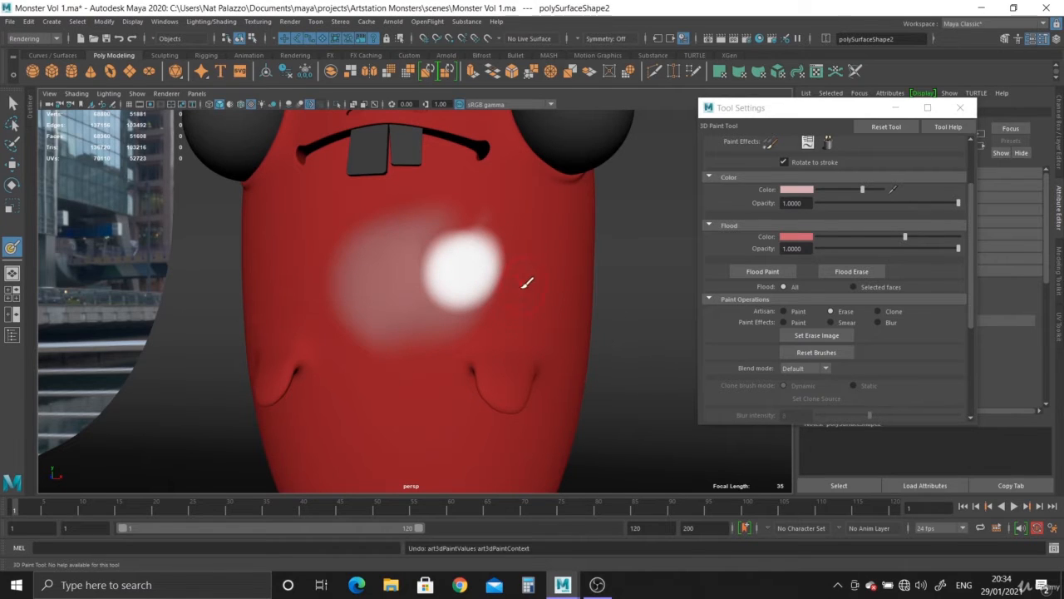
key(ctrl+z)
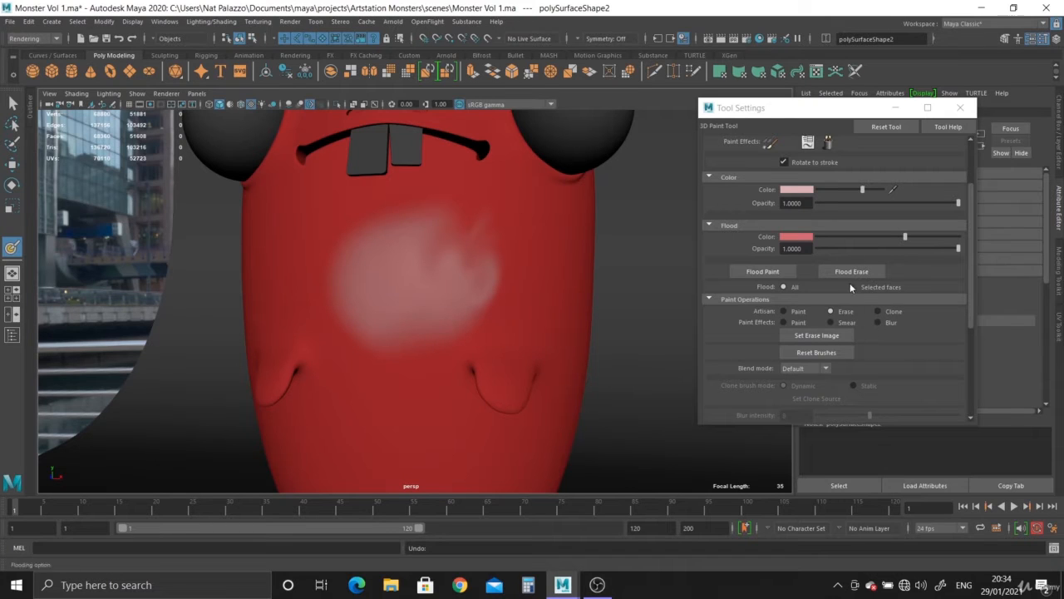
Step: Paint a black dab on the patch with Paint Effects, then cover it in pale pink (H 353.98, S 0.385, V 0.687)
click(783, 323)
drag(445, 250, 463, 269)
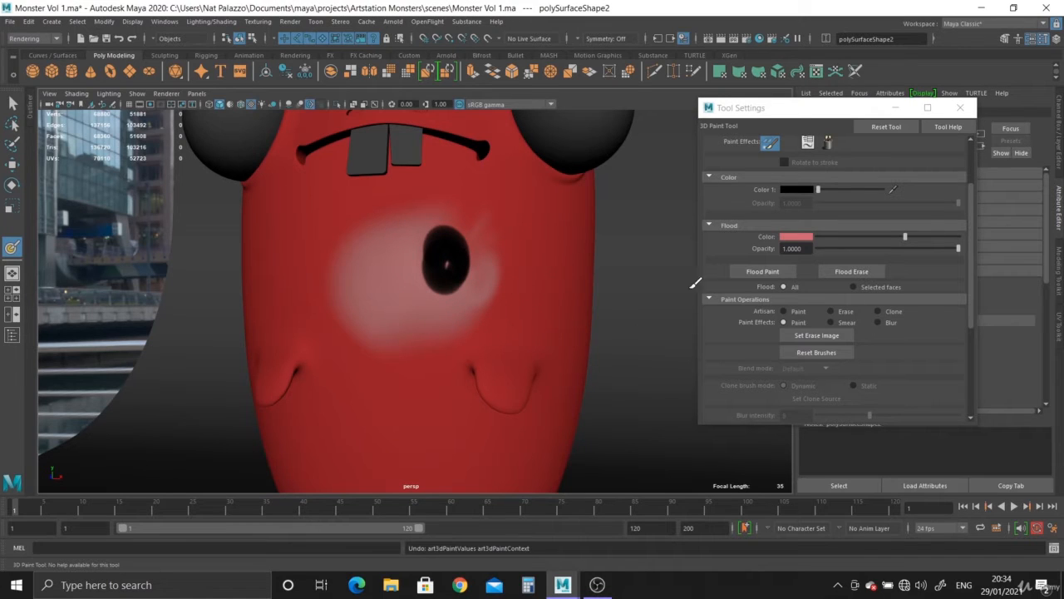
scroll(850, 303, up, 3)
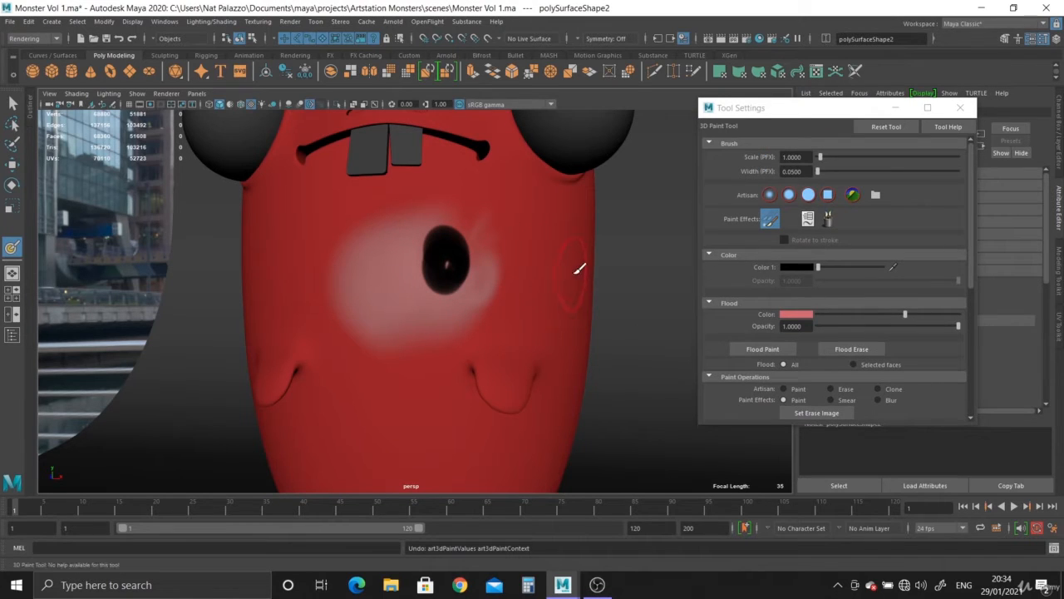
click(796, 267)
click(724, 262)
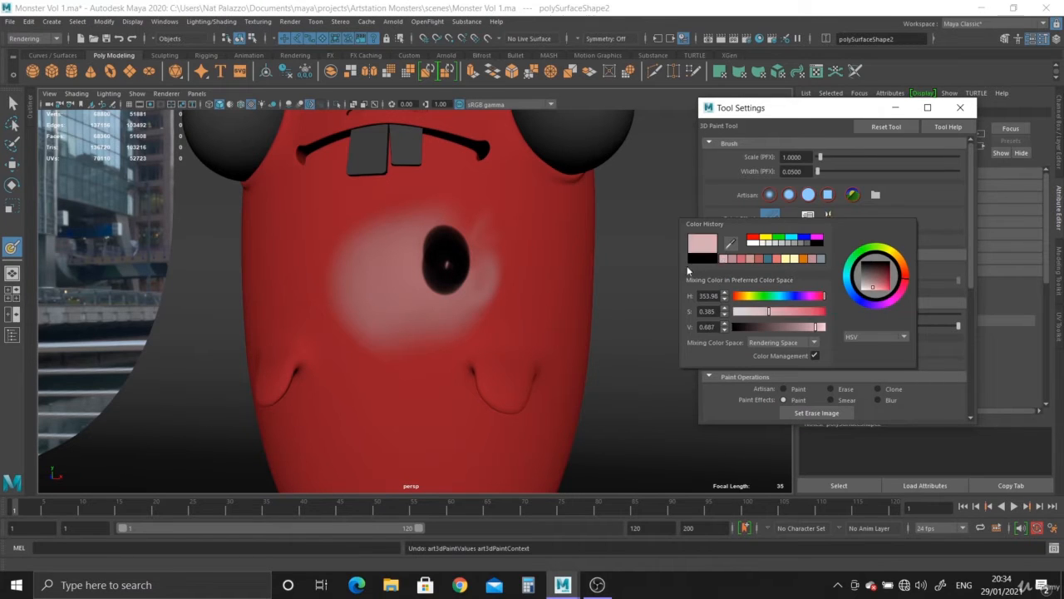
mouse_move(484, 271)
mouse_down()
mouse_move(487, 228)
mouse_move(441, 257)
mouse_move(455, 267)
mouse_up()
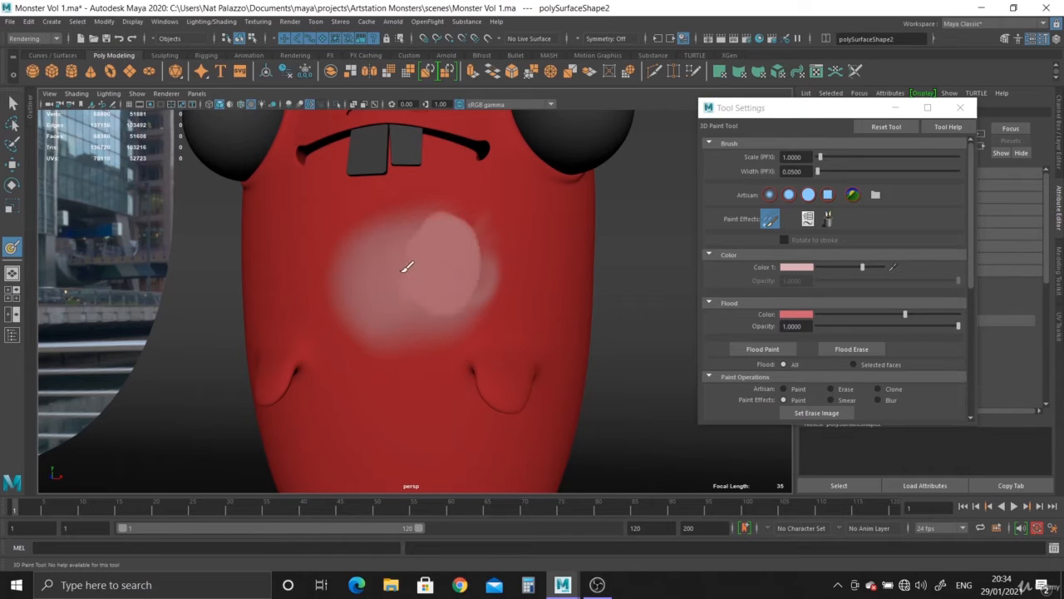
Step: Compare the Gaussian, soft, solid and square Artisan brushes by erasing strokes across the chest patch with each one
click(770, 195)
mouse_move(444, 278)
mouse_down()
mouse_move(387, 246)
mouse_move(480, 272)
mouse_up()
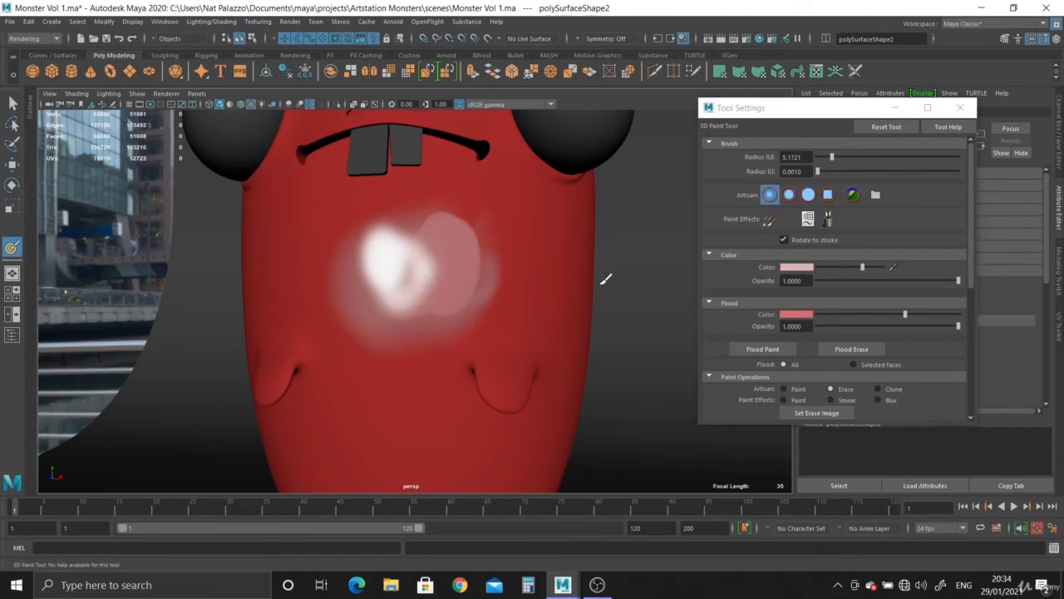
click(475, 271)
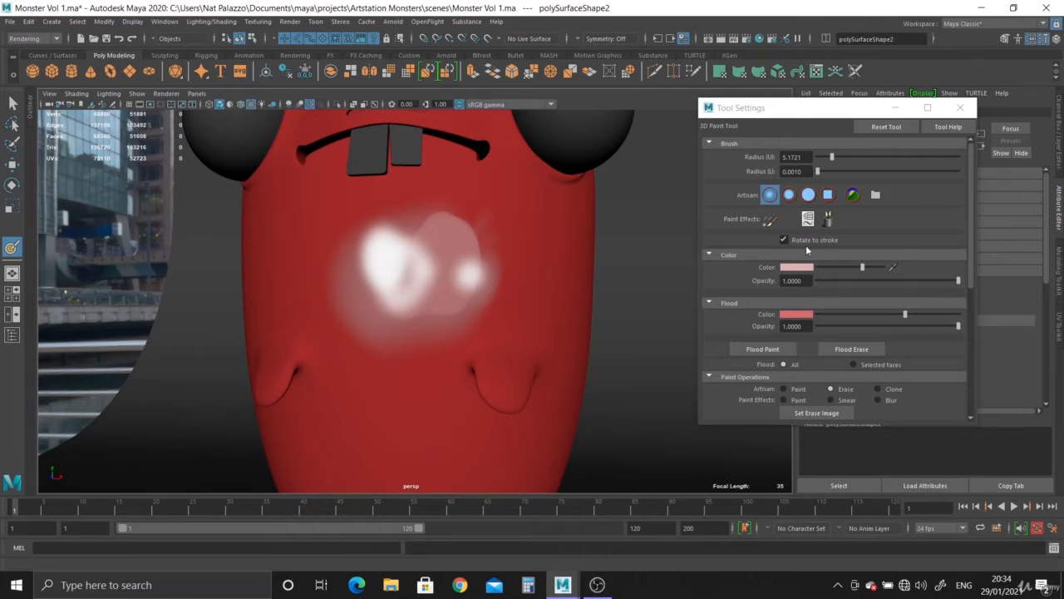
click(790, 194)
mouse_move(512, 283)
mouse_down()
mouse_move(464, 249)
mouse_move(445, 274)
mouse_up()
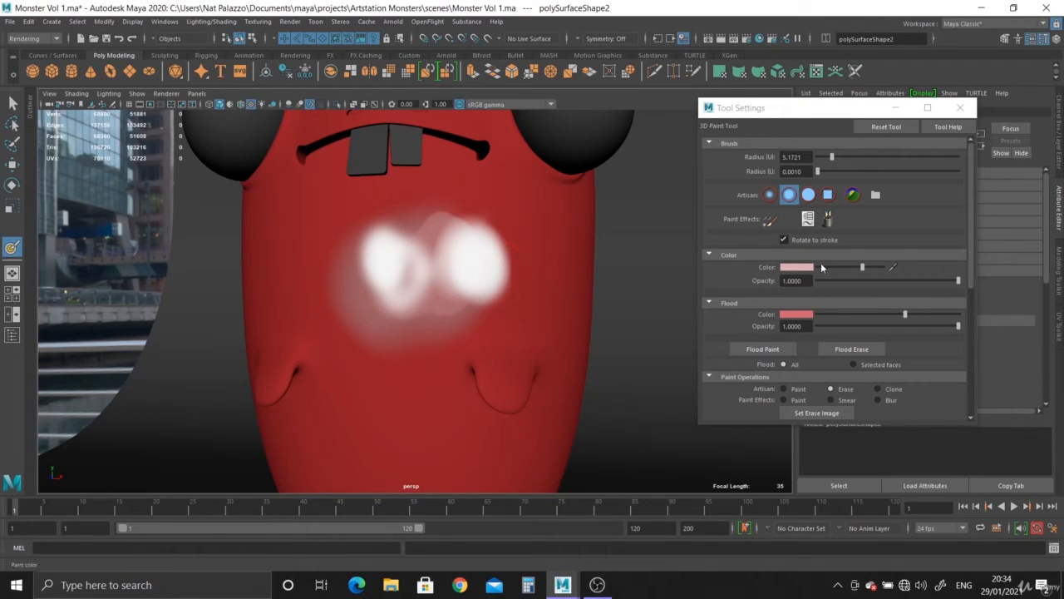
click(808, 195)
mouse_move(557, 290)
mouse_down()
mouse_move(496, 285)
mouse_move(504, 309)
mouse_up()
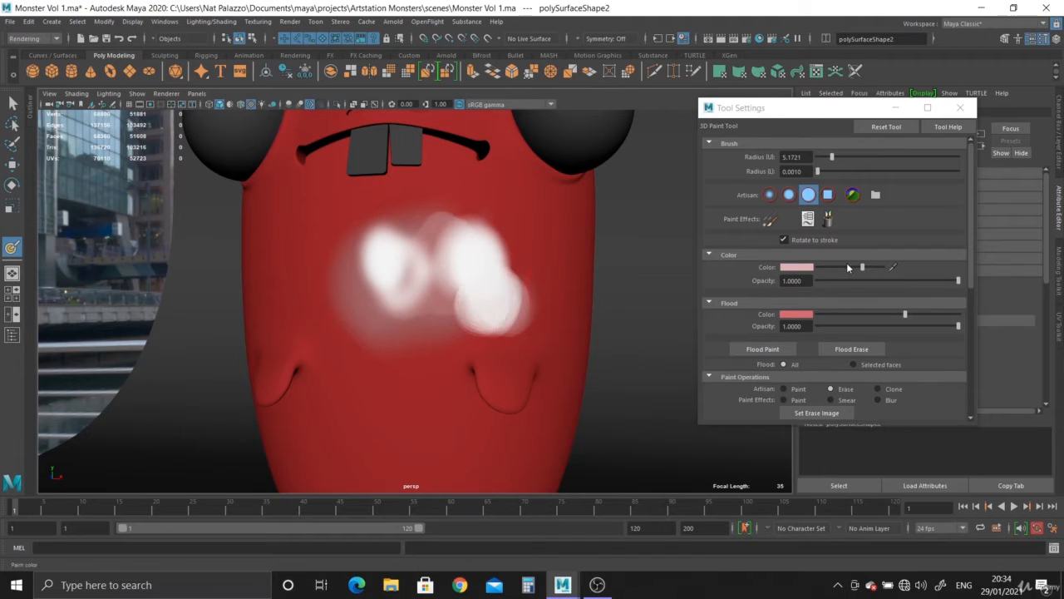
click(828, 196)
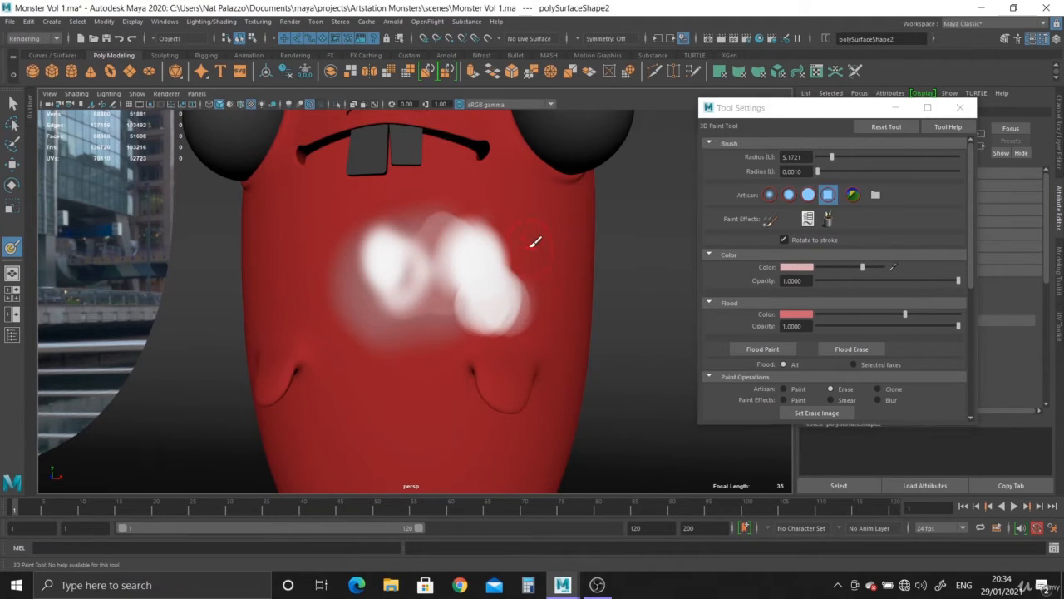
mouse_move(533, 239)
mouse_down()
mouse_move(489, 238)
mouse_move(415, 212)
mouse_move(366, 226)
mouse_move(375, 269)
mouse_move(361, 287)
mouse_up()
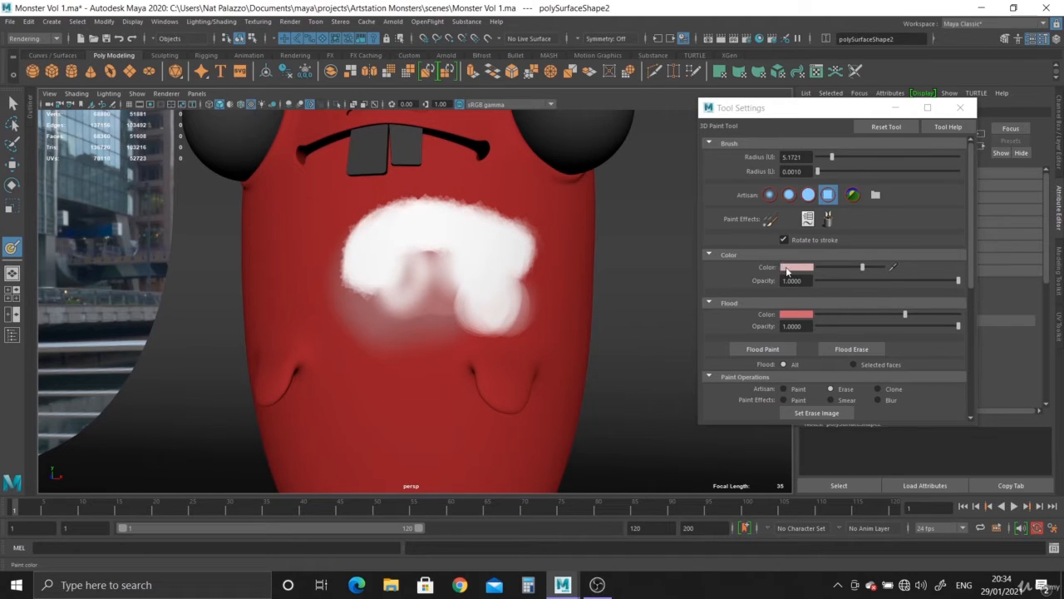
Step: Lower the brush color's saturation to 0.314 and stroke over the rest of the chest patch with the square erasing brush
click(795, 267)
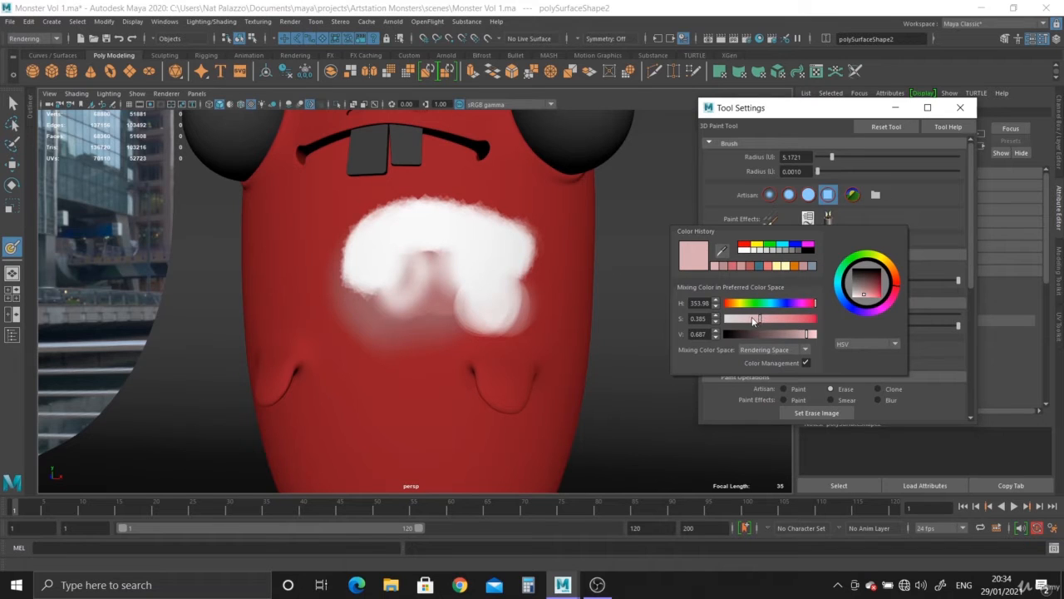
drag(752, 320, 756, 324)
mouse_move(554, 268)
mouse_down()
mouse_move(404, 324)
mouse_move(391, 283)
mouse_move(430, 255)
mouse_move(436, 268)
mouse_up()
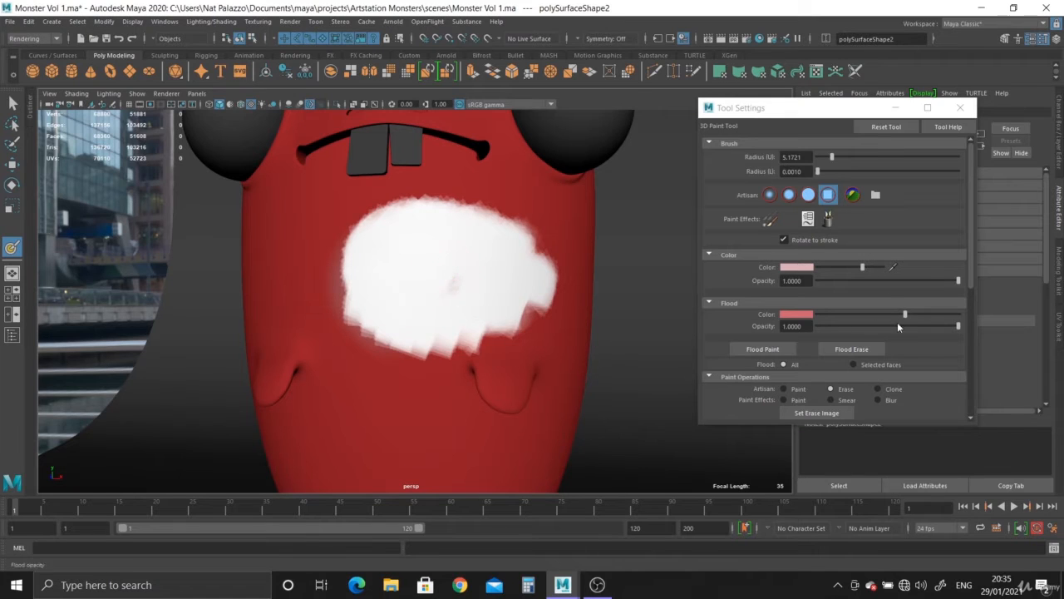
Step: Switch from Artisan erasing to Paint Effects painting and fill a pink area inside the left part of the white patch
click(785, 398)
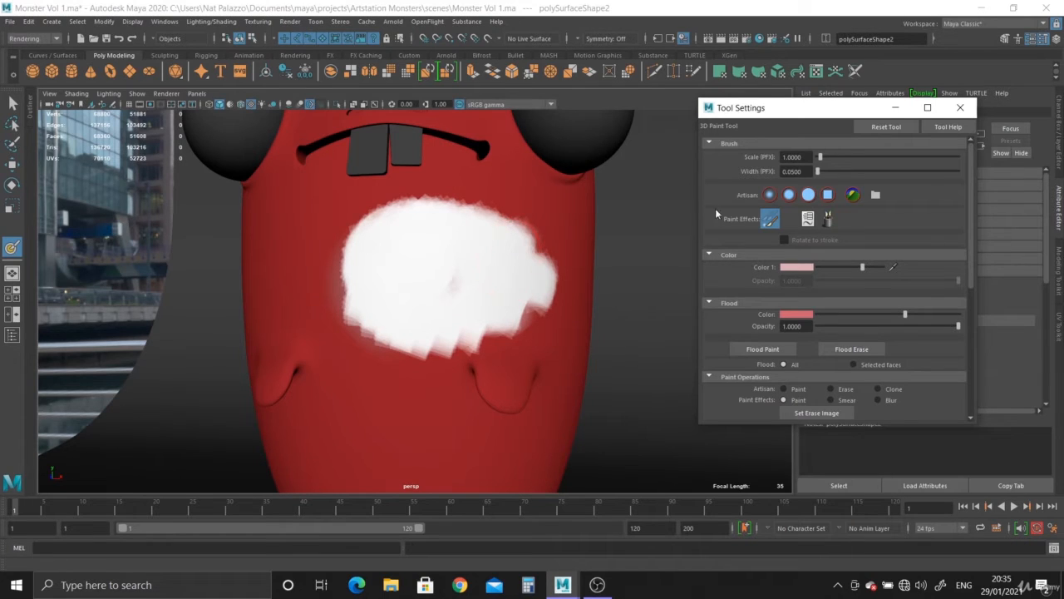
click(768, 195)
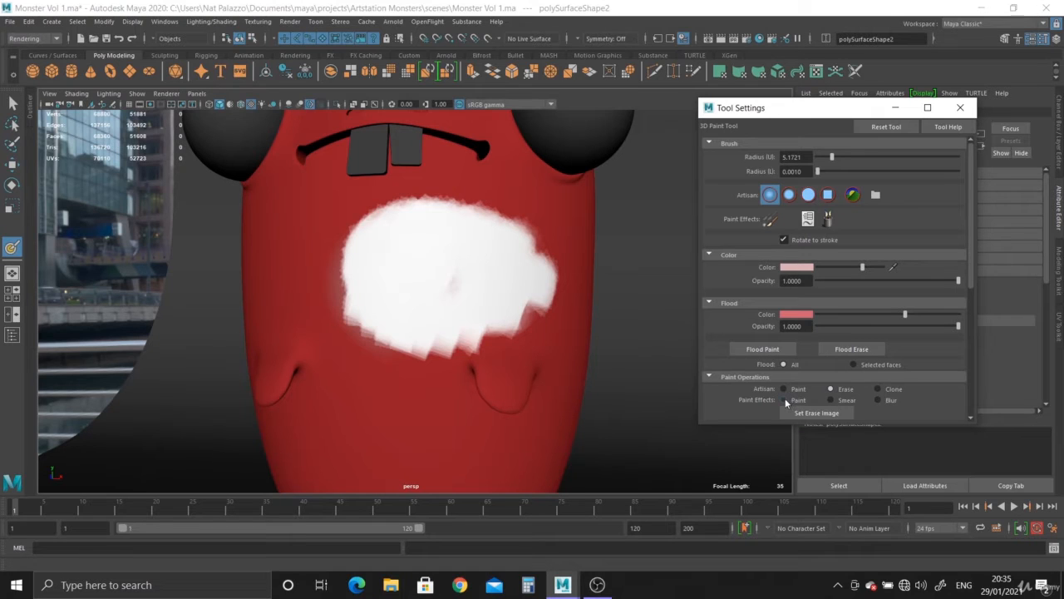
click(790, 195)
click(771, 196)
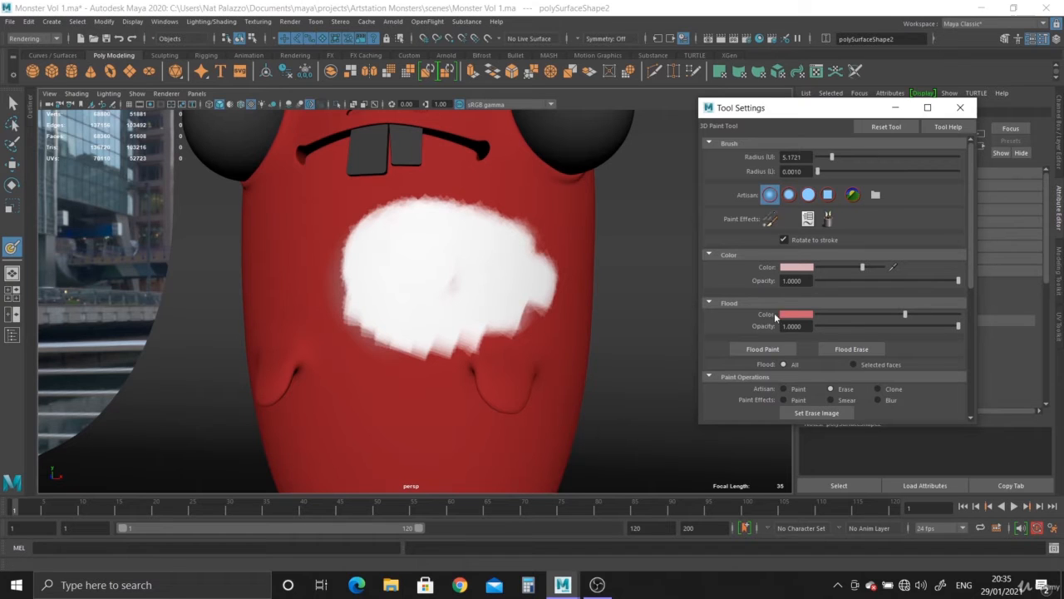
click(785, 400)
mouse_move(454, 270)
mouse_down()
mouse_move(423, 293)
mouse_move(408, 252)
mouse_move(384, 275)
mouse_up()
Step: Check the square Artisan brush, return to Paint Effects painting, and extend the pink over most of the white patch
click(827, 196)
click(828, 196)
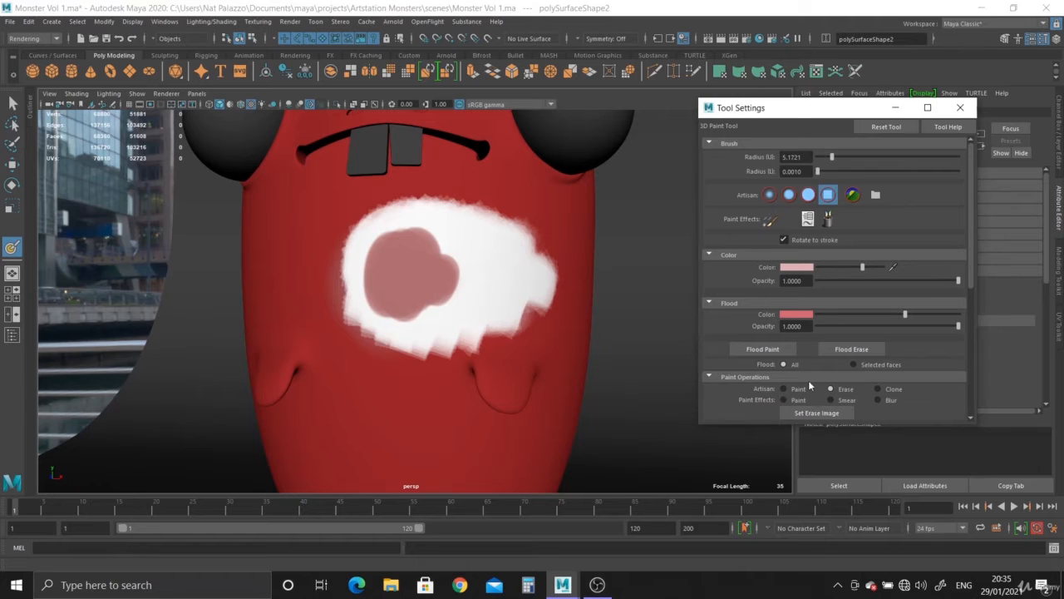
click(786, 400)
mouse_move(415, 304)
mouse_down()
mouse_move(378, 308)
mouse_move(344, 277)
mouse_move(367, 223)
mouse_move(494, 240)
mouse_move(435, 209)
mouse_move(399, 219)
mouse_move(468, 238)
mouse_move(534, 229)
mouse_move(570, 278)
mouse_up()
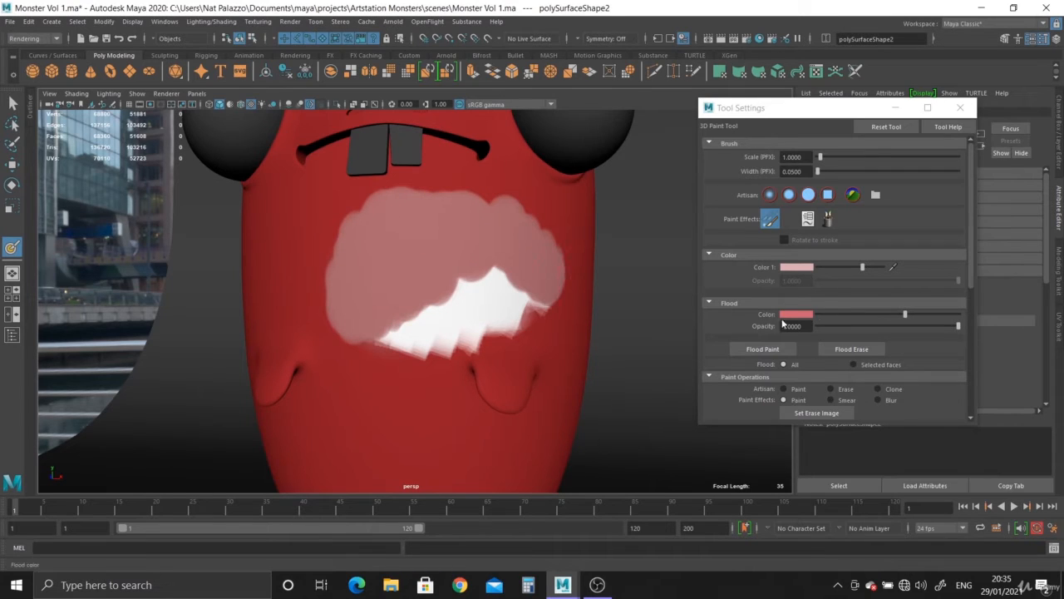
Step: Adjust the pink brush color slightly and paint over most of the remaining white on the chest patch
click(801, 269)
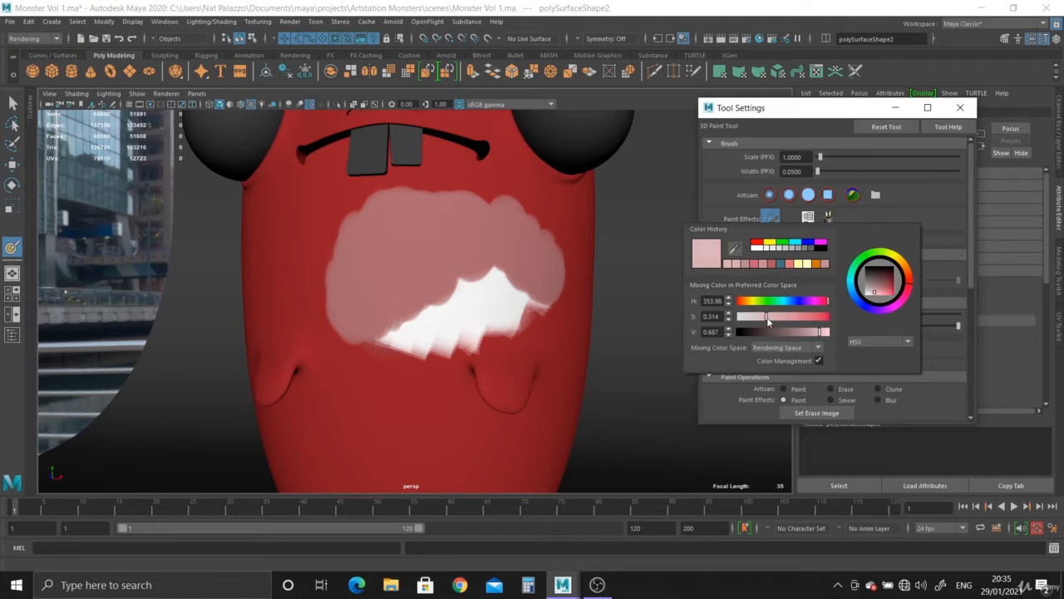
mouse_move(523, 327)
mouse_down()
mouse_move(411, 326)
mouse_move(399, 349)
mouse_move(388, 285)
mouse_move(335, 323)
mouse_move(352, 245)
mouse_move(365, 234)
mouse_move(392, 278)
mouse_move(444, 274)
mouse_move(446, 333)
mouse_move(482, 312)
mouse_move(471, 349)
mouse_move(552, 290)
mouse_move(517, 330)
mouse_up()
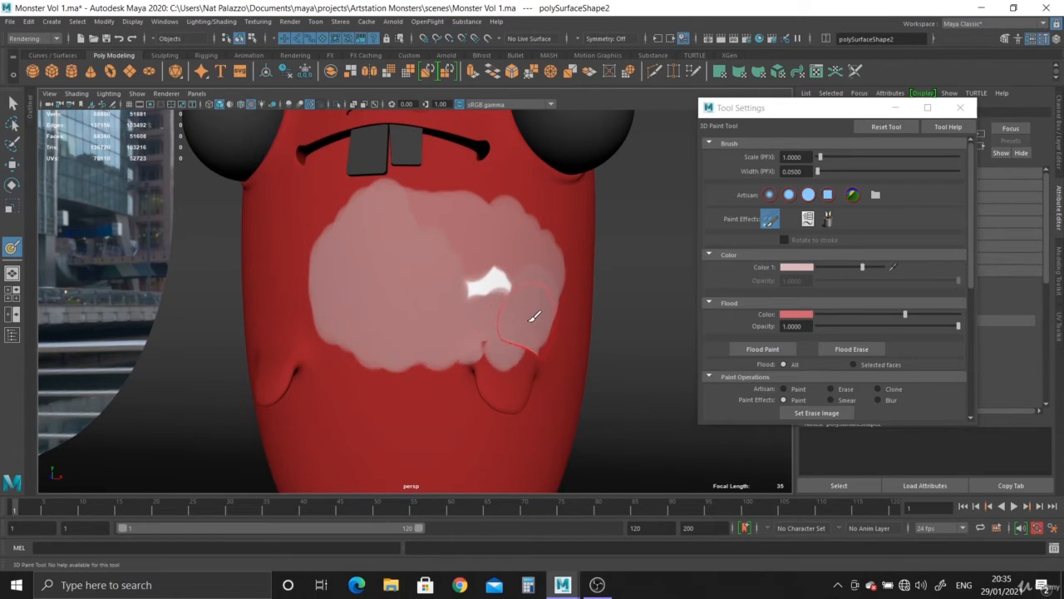
Step: Paint pink over the chest patch's scalloped lower edge where it meets the arm
scroll(523, 330, up, 4)
mouse_move(551, 395)
alt+middle_down()
mouse_move(459, 385)
mouse_move(452, 364)
alt+middle_up()
scroll(452, 363, up, 2)
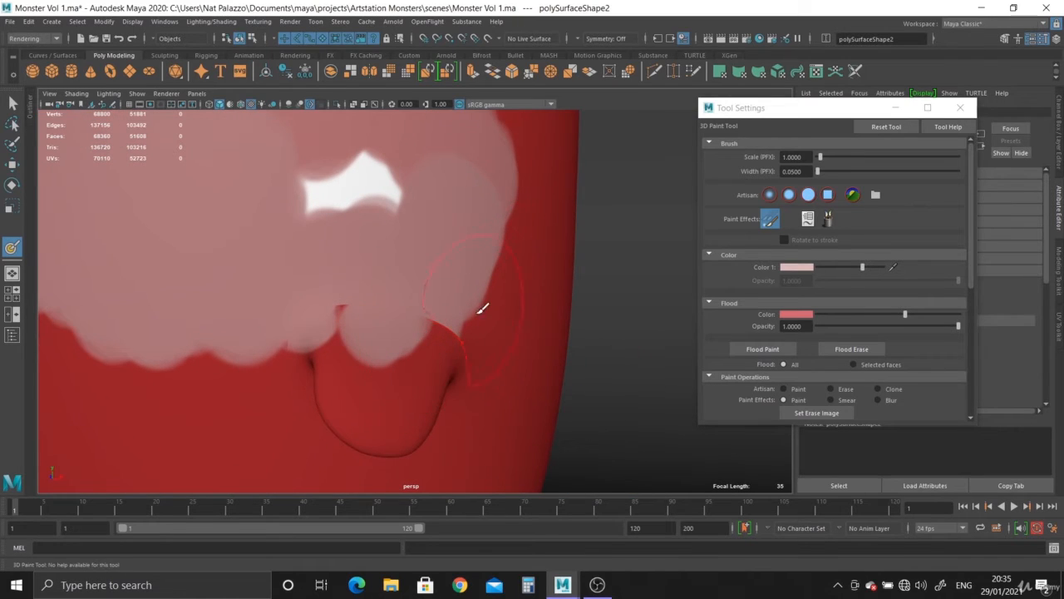
mouse_move(433, 326)
mouse_down()
mouse_move(452, 316)
mouse_move(445, 339)
mouse_up()
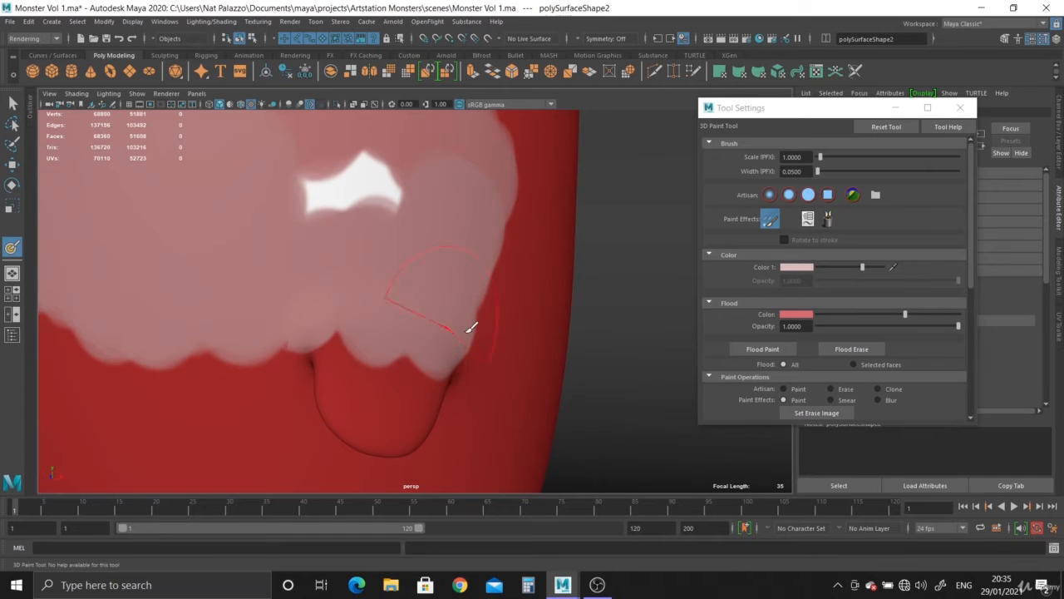
scroll(467, 332, down, 6)
mouse_move(366, 331)
alt+mouse_down()
mouse_move(441, 331)
mouse_move(587, 361)
mouse_move(387, 332)
alt+mouse_up()
scroll(399, 349, up, 5)
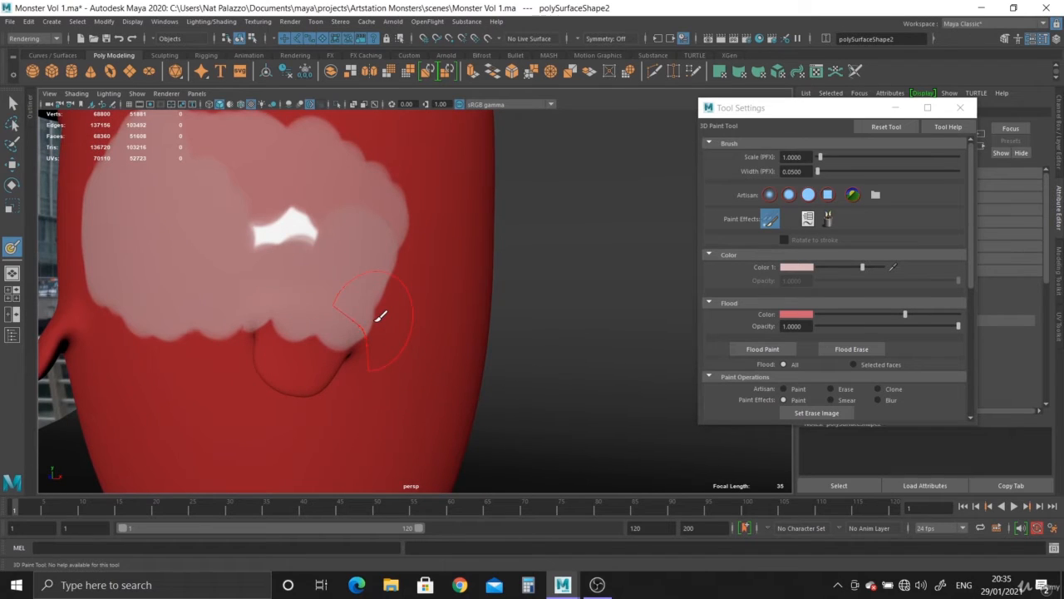
Step: Flood the entire body texture with the red flood color at an opacity of 1
click(753, 349)
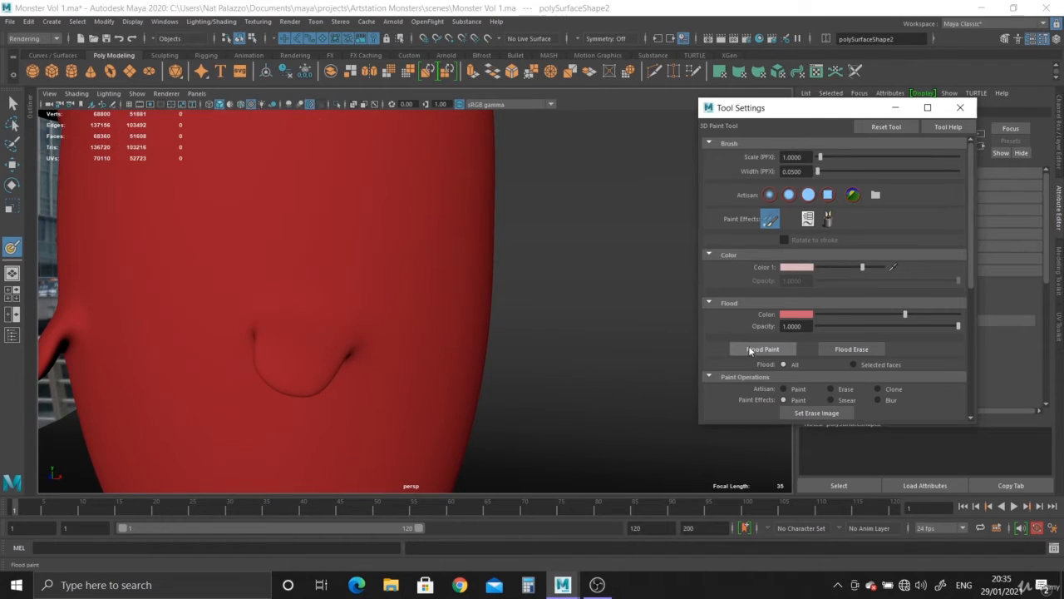
alt+right_drag(422, 289, 390, 291)
alt+middle_drag(391, 290, 507, 293)
alt+drag(480, 295, 521, 283)
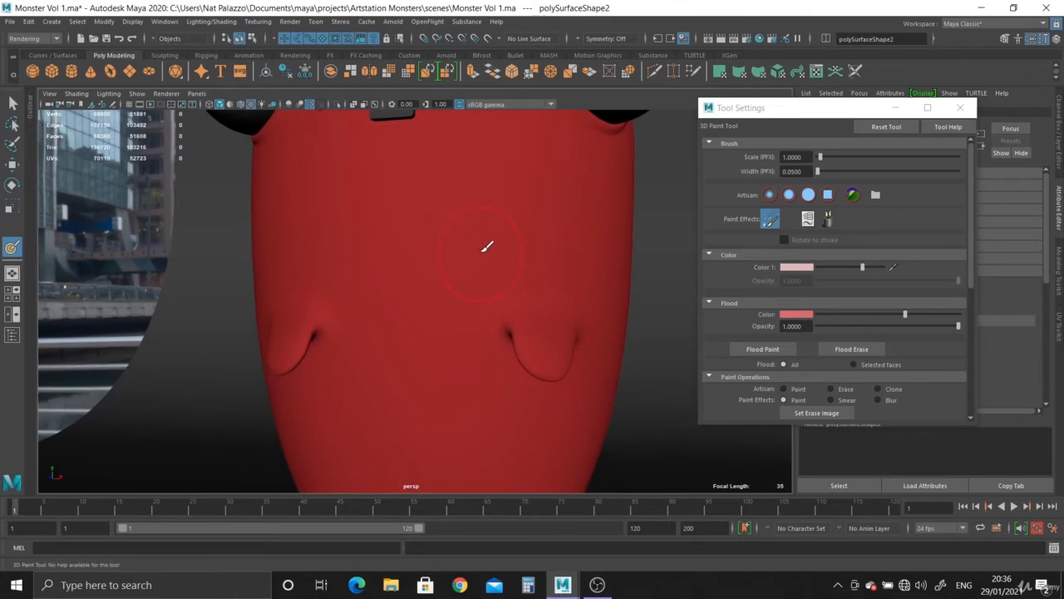
alt+middle_drag(484, 251, 490, 279)
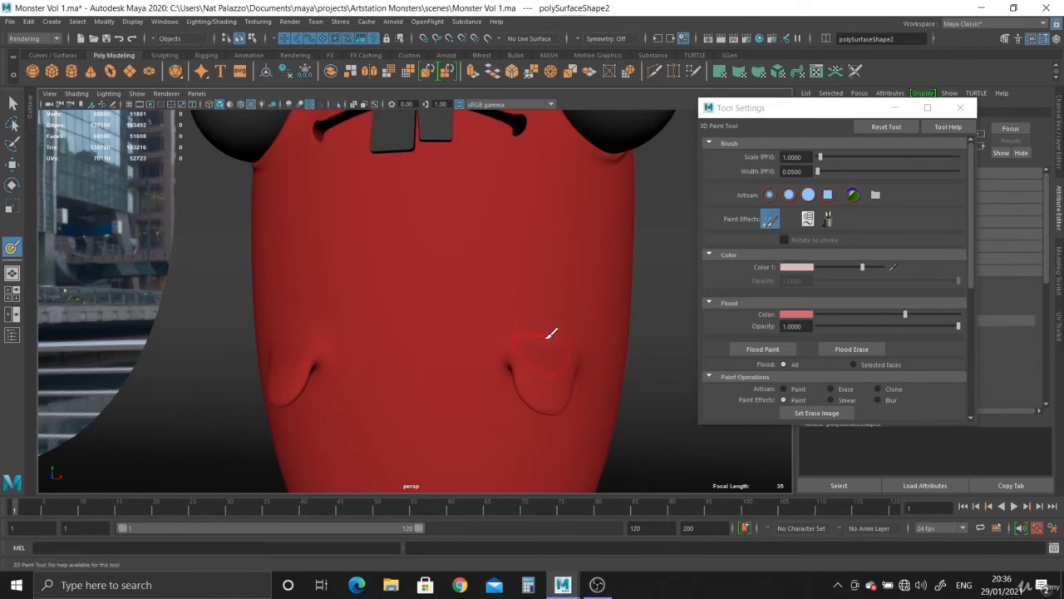
alt+drag(326, 346, 572, 274)
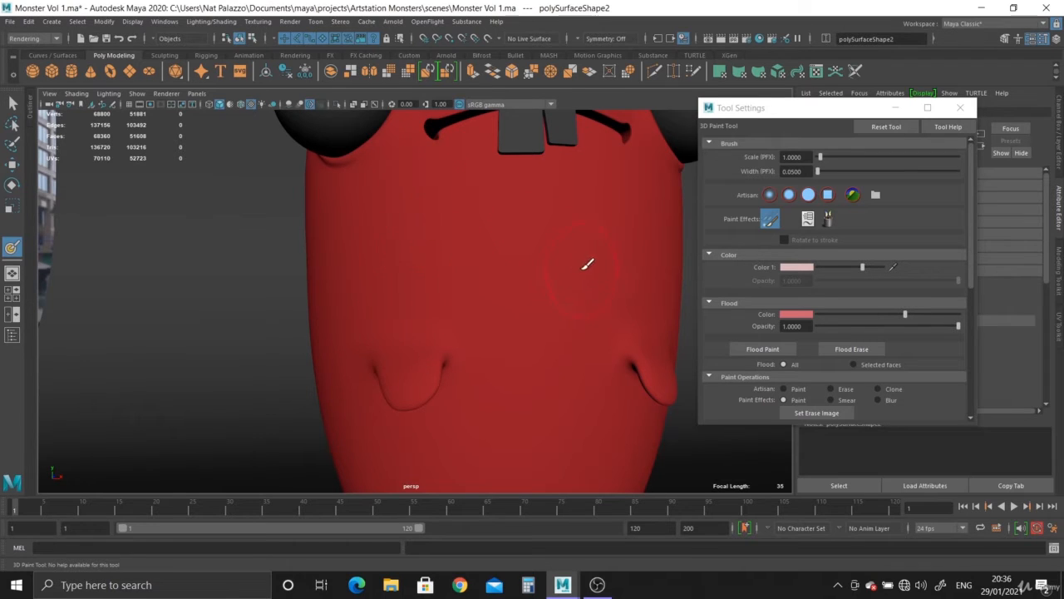
alt+drag(587, 264, 549, 267)
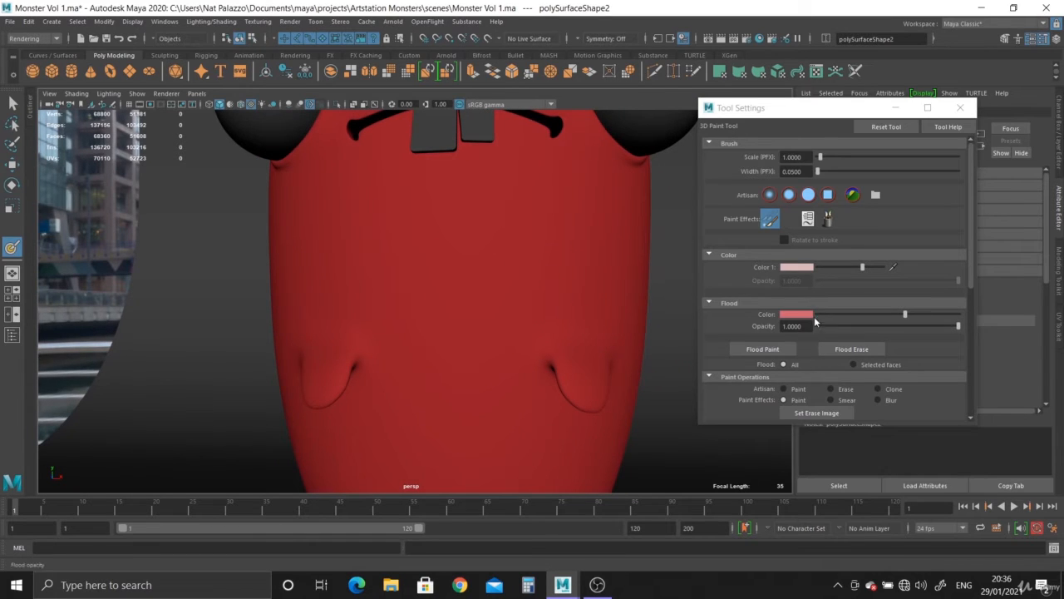
Step: Use stroke reflection on the X axis to paint a mirrored pink area on the forehead between the eyes
scroll(883, 278, down, 10)
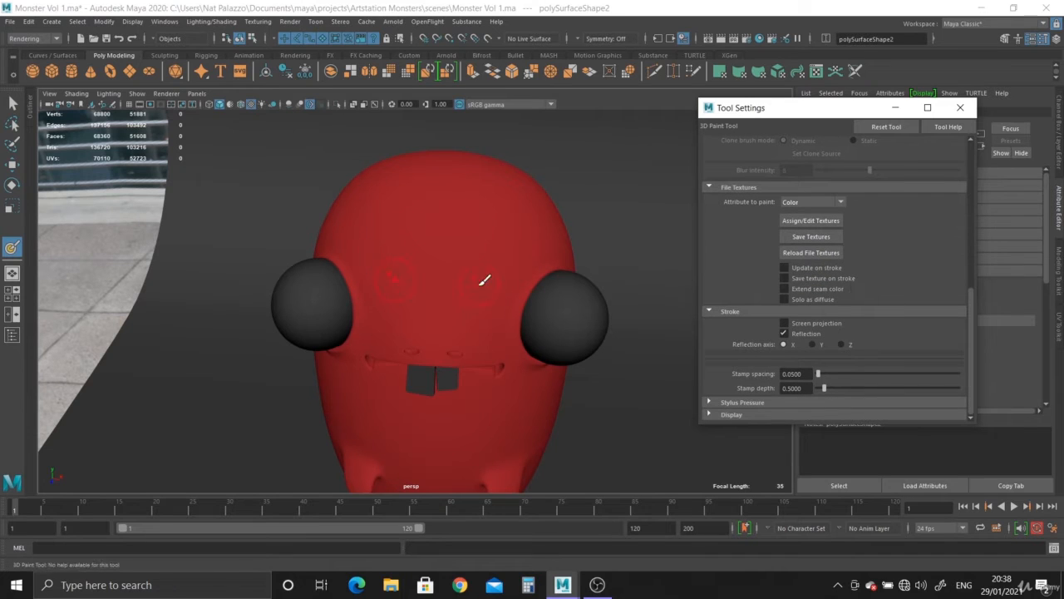
mouse_move(468, 260)
mouse_down()
mouse_move(449, 263)
mouse_move(484, 254)
mouse_move(477, 294)
mouse_move(440, 308)
mouse_move(474, 322)
mouse_up()
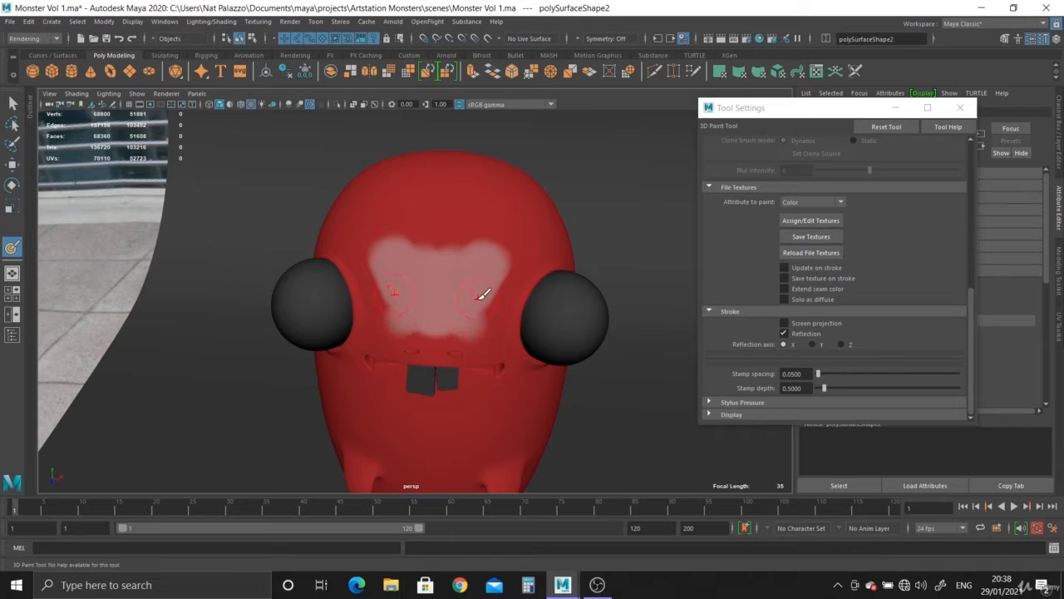
alt+right_drag(489, 295, 551, 430)
alt+middle_drag(552, 430, 582, 400)
alt+middle_drag(582, 258, 582, 466)
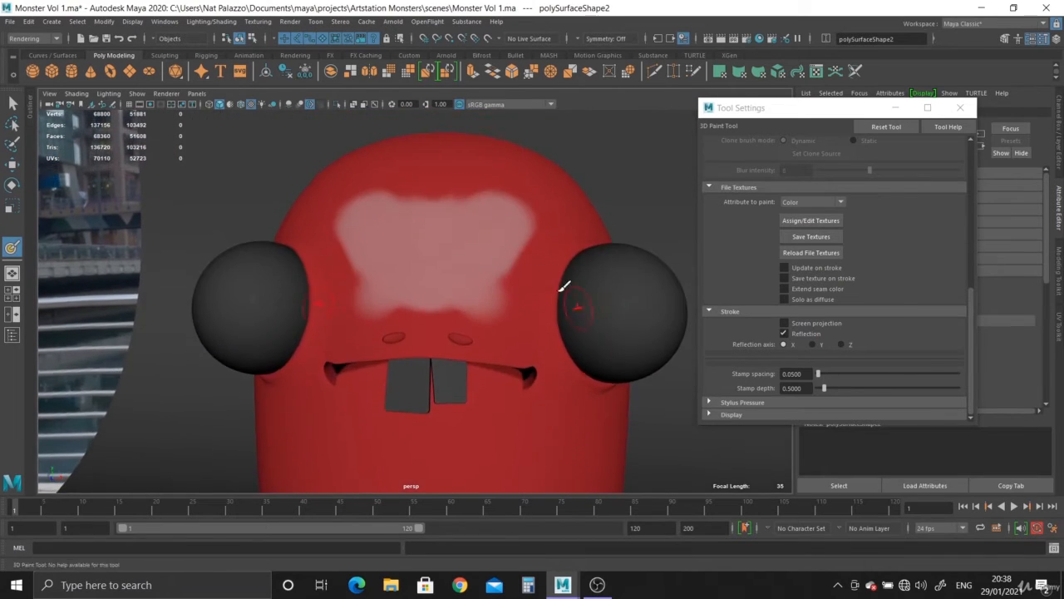
mouse_move(551, 284)
alt+right_down()
mouse_move(524, 343)
mouse_move(530, 308)
alt+right_up()
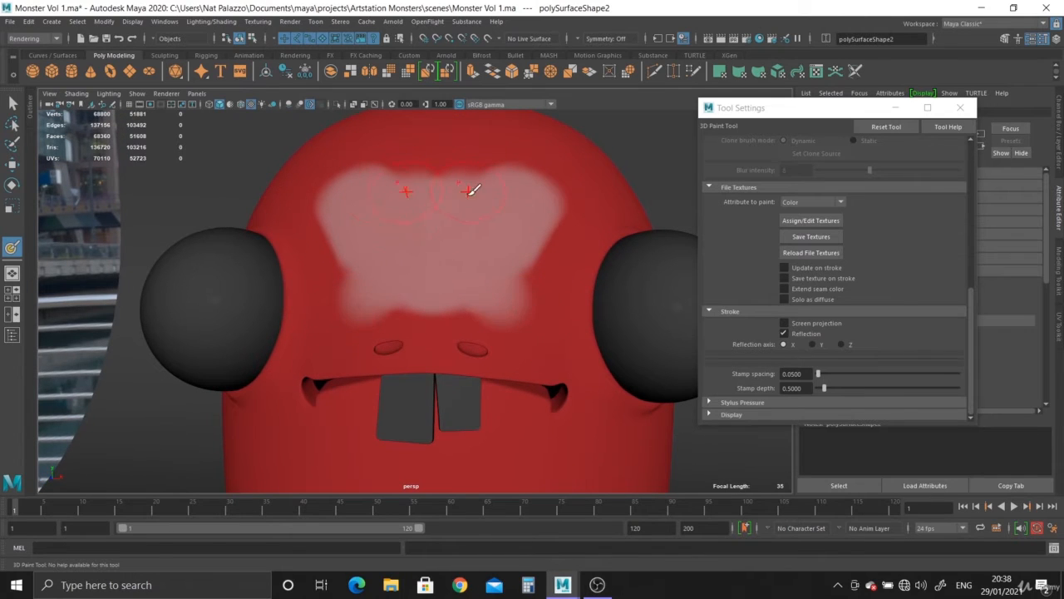
Step: Cover the chest, belly and sides with mirrored pink strokes, leaving red around the eyes, mouth and arms
mouse_move(447, 292)
mouse_down()
mouse_move(438, 304)
mouse_move(468, 294)
mouse_move(506, 305)
mouse_move(453, 313)
mouse_move(461, 302)
mouse_move(523, 316)
mouse_move(527, 341)
mouse_move(524, 268)
mouse_move(554, 302)
mouse_move(541, 275)
mouse_move(577, 233)
mouse_move(565, 335)
mouse_move(549, 339)
mouse_move(492, 305)
mouse_move(504, 318)
mouse_move(427, 430)
mouse_move(449, 397)
mouse_up()
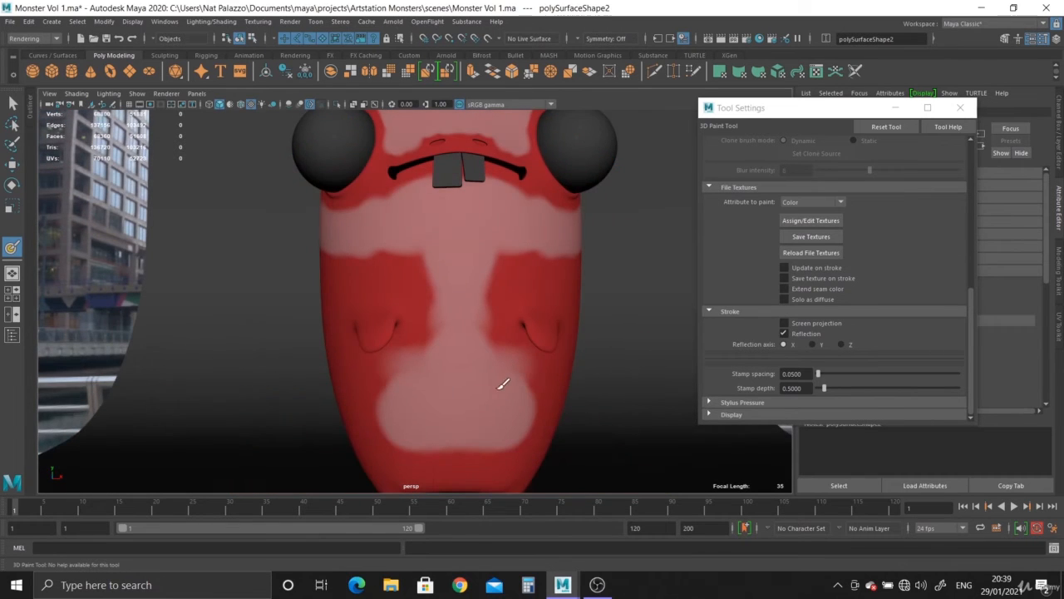
mouse_move(504, 269)
alt+mouse_down()
mouse_move(473, 270)
mouse_move(508, 297)
mouse_move(466, 397)
mouse_move(391, 374)
mouse_move(407, 361)
mouse_move(497, 363)
mouse_move(480, 257)
mouse_move(383, 293)
mouse_move(392, 380)
mouse_move(311, 247)
mouse_move(319, 366)
mouse_move(303, 297)
mouse_move(349, 217)
mouse_move(332, 350)
mouse_move(332, 328)
mouse_move(373, 330)
mouse_move(390, 305)
mouse_move(413, 335)
mouse_move(440, 316)
alt+mouse_up()
mouse_move(424, 379)
alt+mouse_down()
mouse_move(463, 300)
mouse_move(464, 342)
alt+mouse_up()
mouse_move(478, 295)
mouse_down()
mouse_move(316, 357)
mouse_move(398, 370)
mouse_move(475, 312)
mouse_move(416, 337)
mouse_move(330, 321)
mouse_move(292, 348)
mouse_move(335, 369)
mouse_move(274, 363)
mouse_move(382, 299)
mouse_move(503, 266)
mouse_move(481, 281)
mouse_up()
drag(558, 327, 555, 203)
mouse_move(570, 227)
alt+mouse_down()
mouse_move(572, 255)
mouse_move(561, 259)
alt+mouse_up()
drag(515, 270, 519, 186)
mouse_move(529, 276)
alt+mouse_down()
mouse_move(425, 269)
mouse_move(452, 292)
mouse_move(456, 284)
alt+mouse_up()
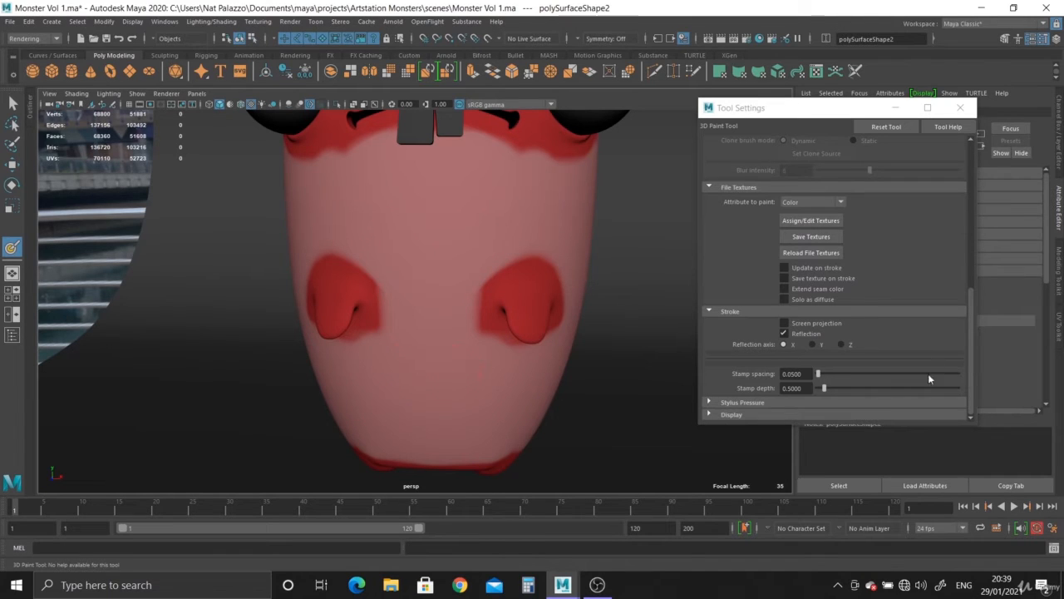
Step: Switch to the Paint Effects Blur operation and soften the boundary between red and pink across the top of the head
scroll(839, 300, up, 5)
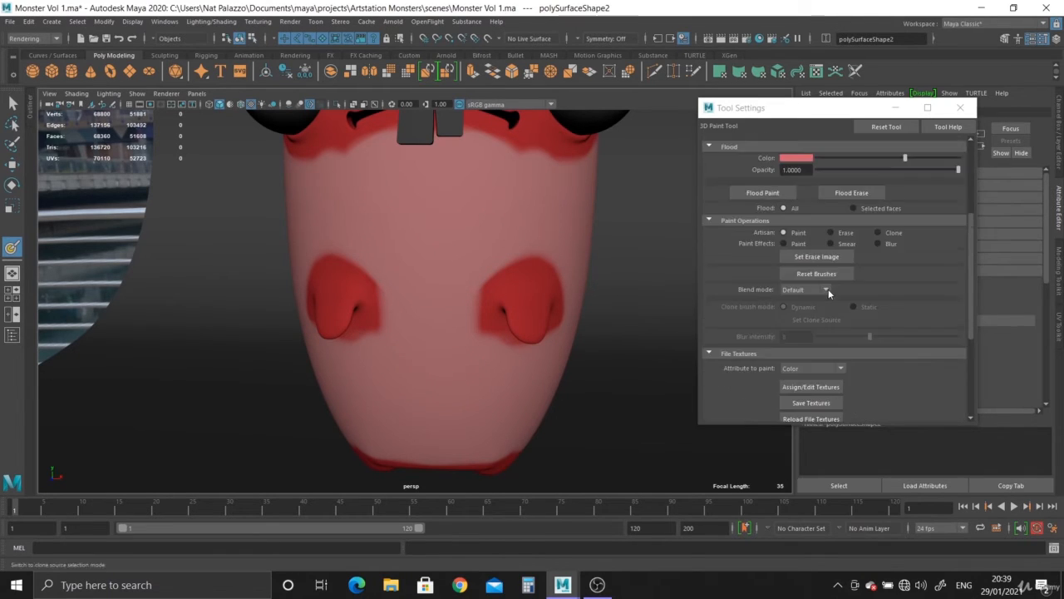
click(879, 243)
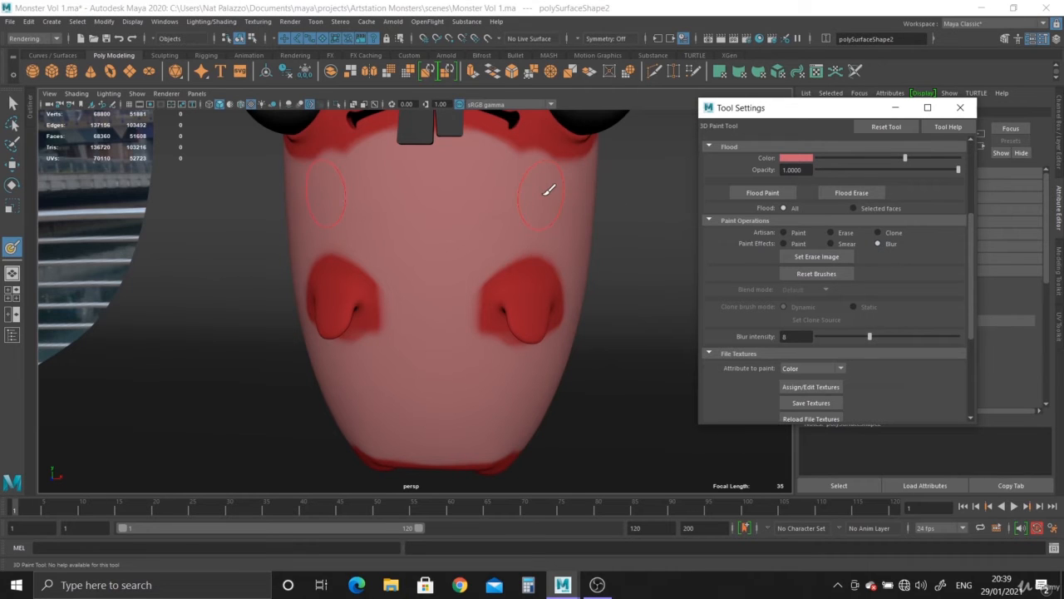
alt+drag(549, 190, 521, 275)
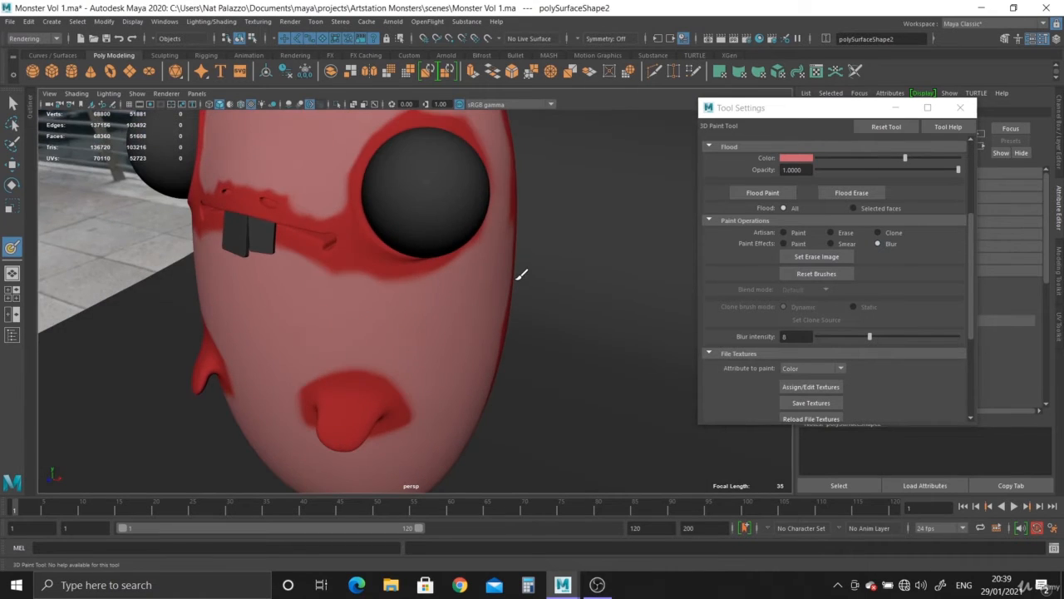
alt+drag(361, 259, 374, 326)
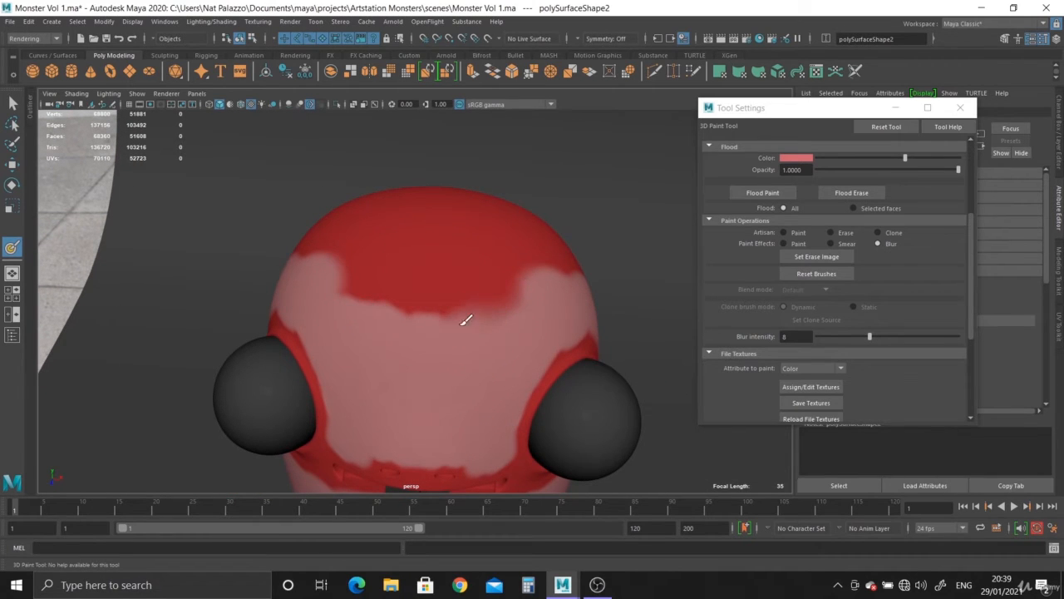
drag(418, 304, 414, 300)
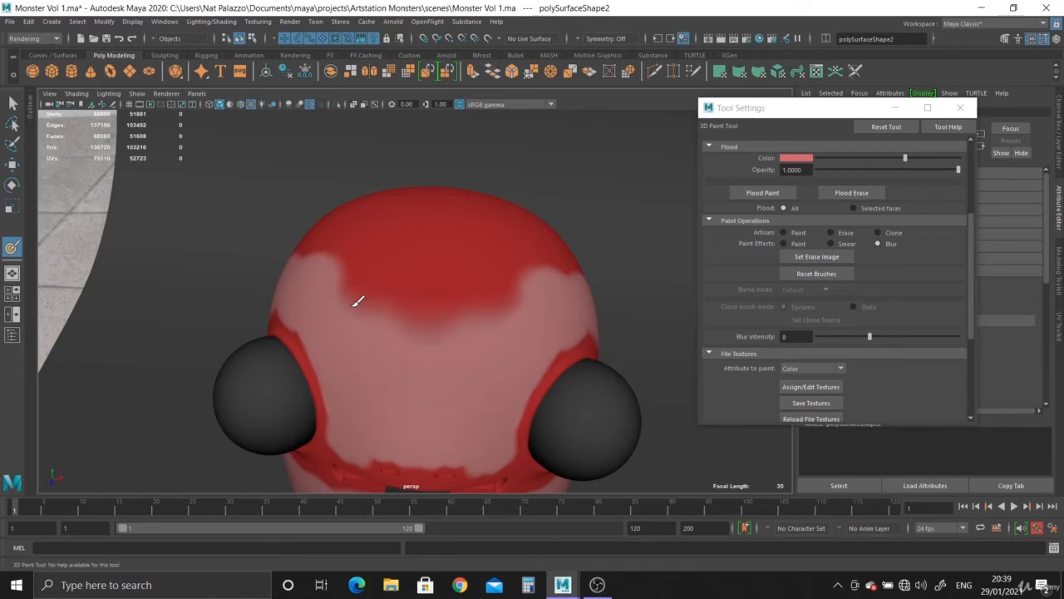
drag(519, 304, 548, 264)
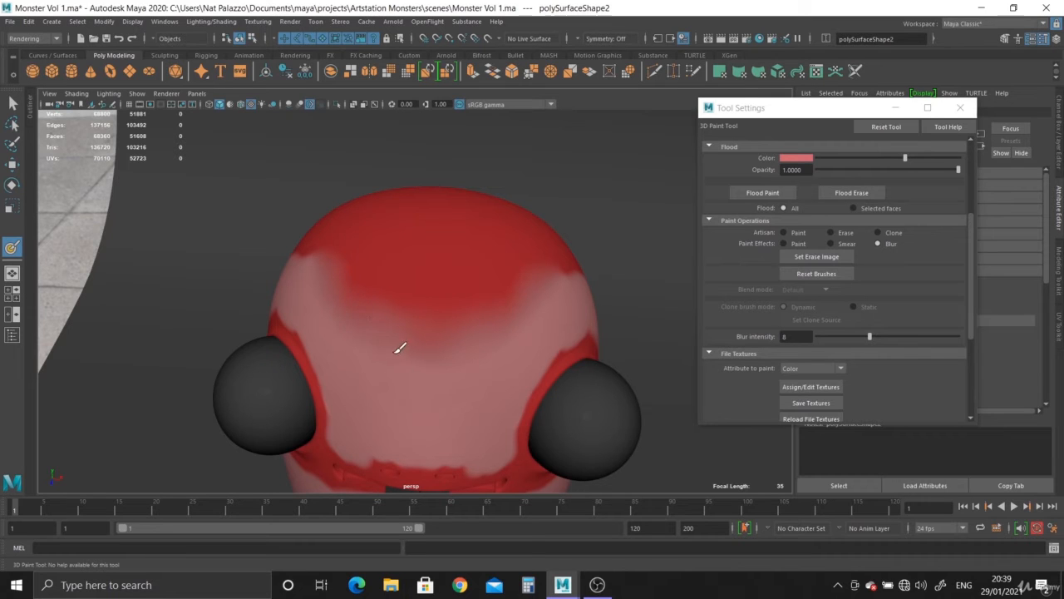
drag(450, 360, 433, 354)
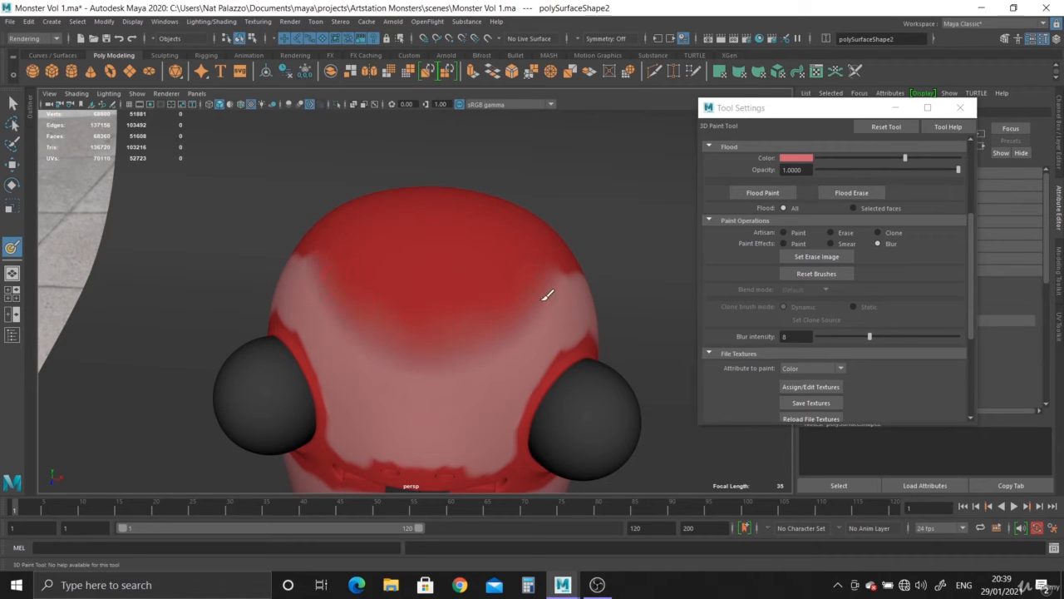
Step: Lower the flood opacity to 0.298
alt+drag(565, 271, 483, 296)
alt+drag(484, 296, 481, 282)
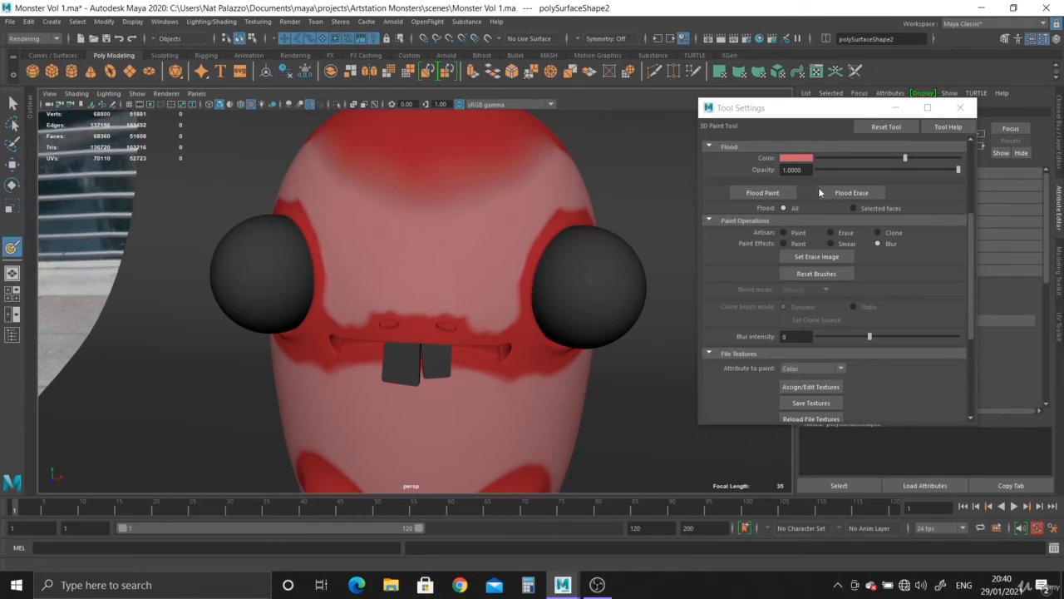
scroll(823, 192, up, 1)
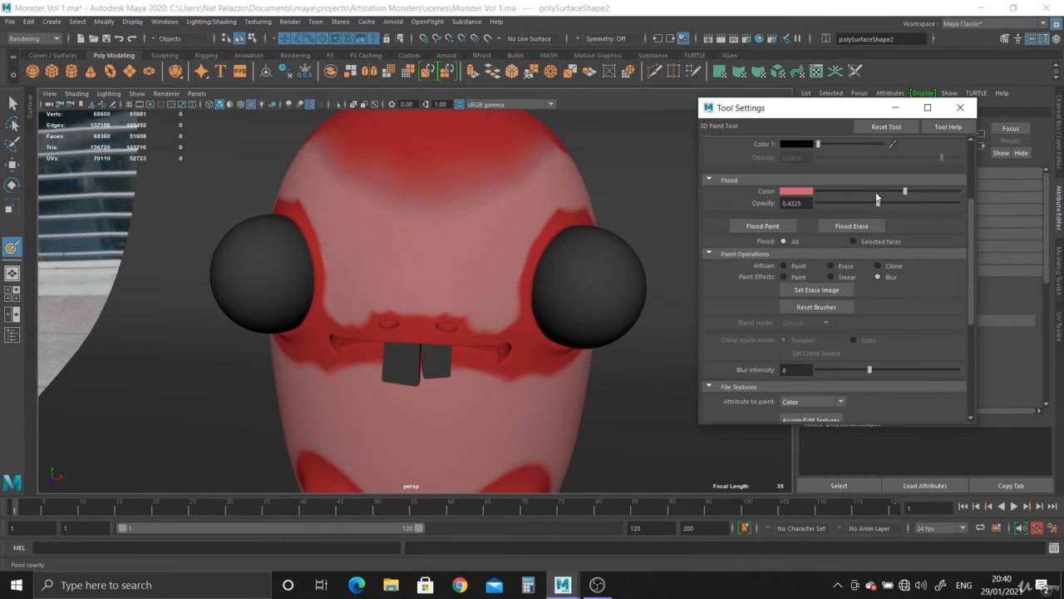
click(873, 203)
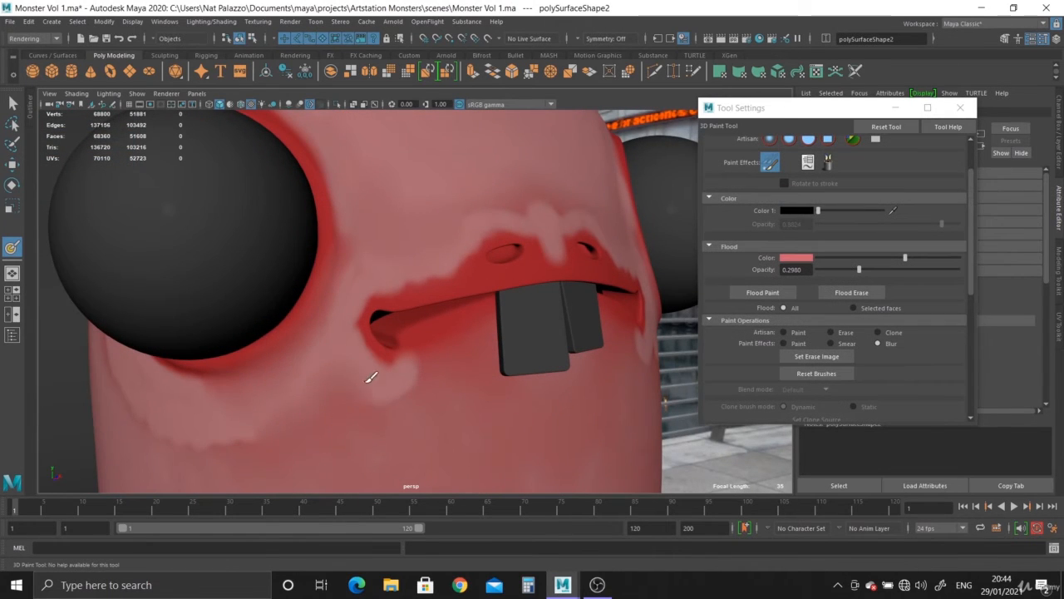
Step: Blur the hard pink and red edges around the mouth corner, above the nostrils, and around the eye
mouse_move(358, 306)
mouse_down()
mouse_move(363, 345)
mouse_move(408, 358)
mouse_move(407, 391)
mouse_up()
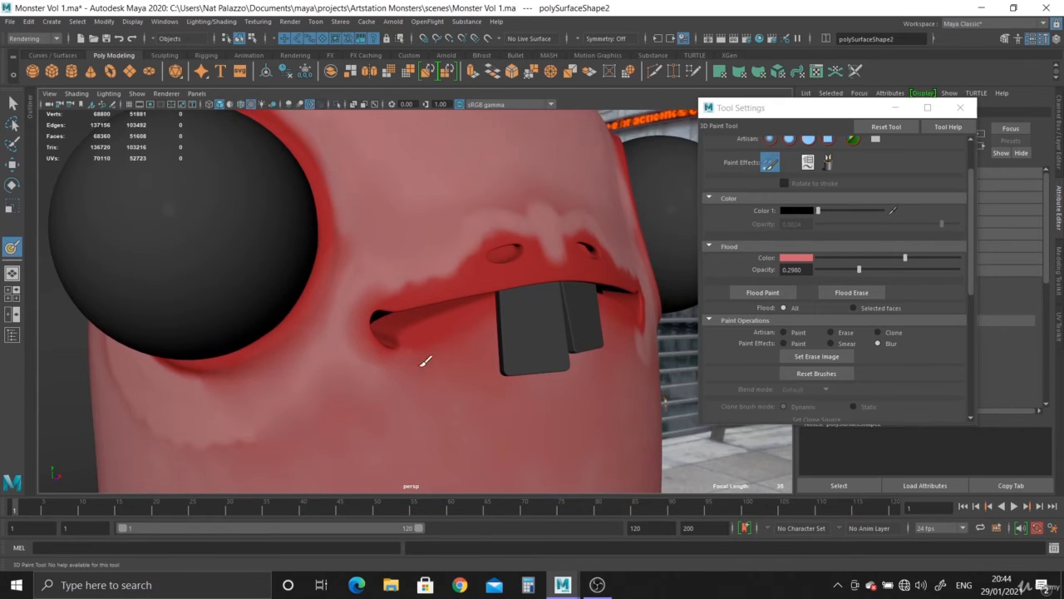
mouse_move(388, 276)
mouse_down()
mouse_move(435, 271)
mouse_move(479, 234)
mouse_move(485, 214)
mouse_up()
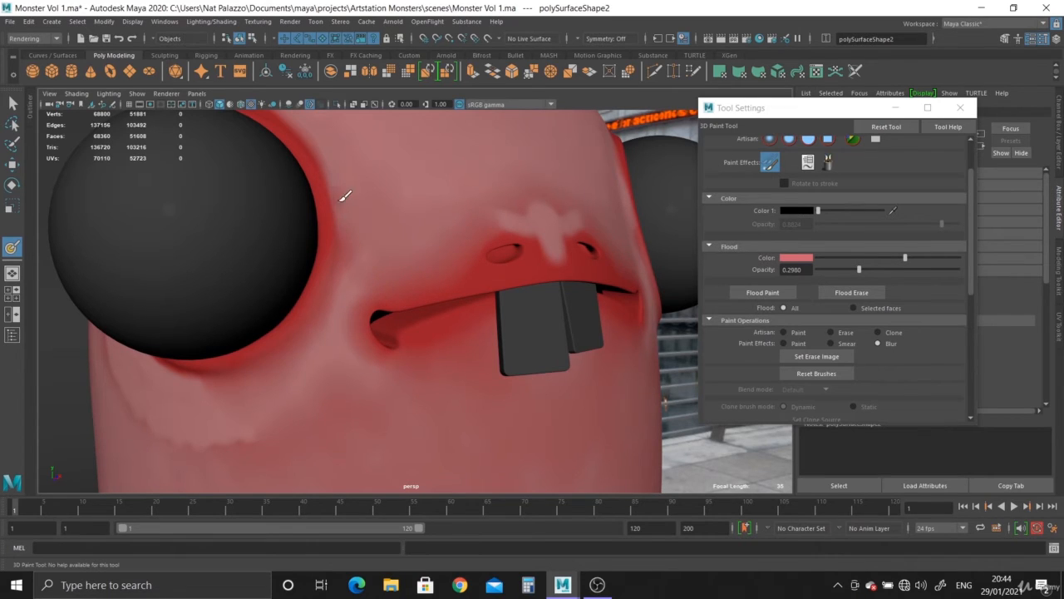
mouse_move(344, 236)
mouse_down()
mouse_move(327, 164)
mouse_move(340, 265)
mouse_move(326, 331)
mouse_move(362, 366)
mouse_up()
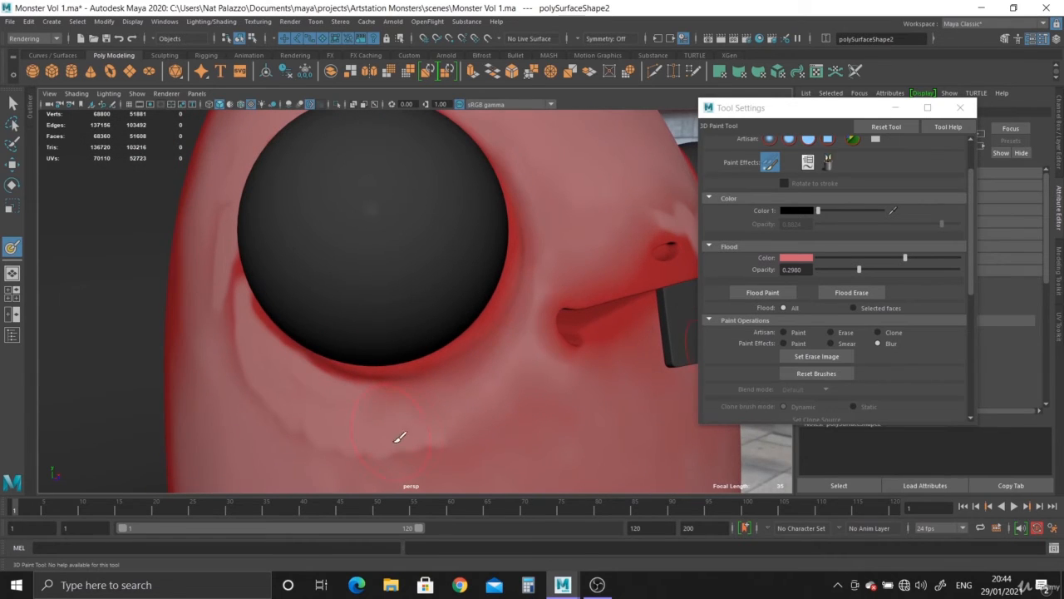
drag(440, 445, 337, 438)
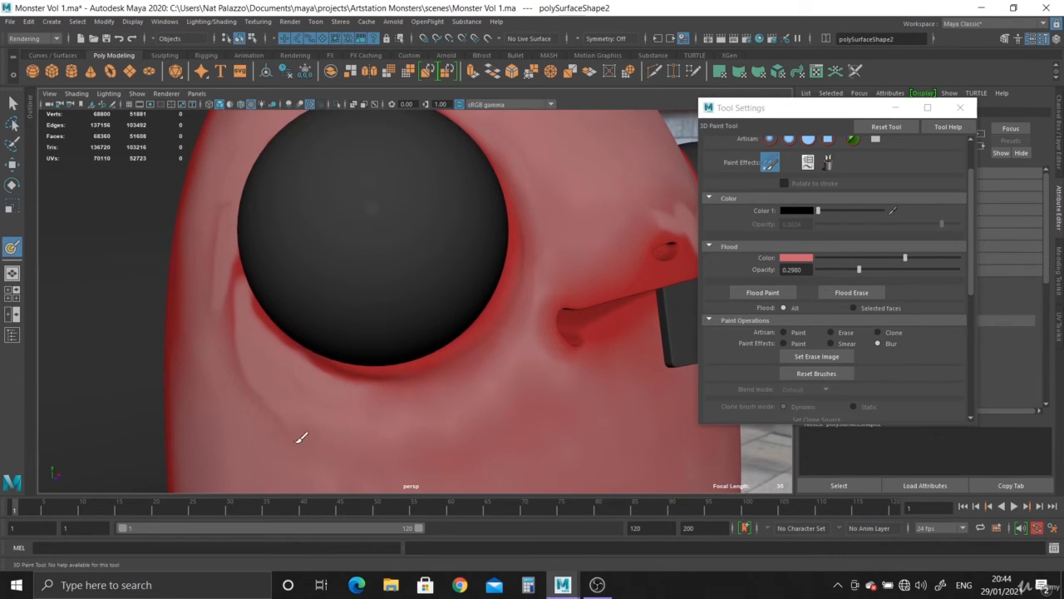
alt+drag(392, 368, 427, 352)
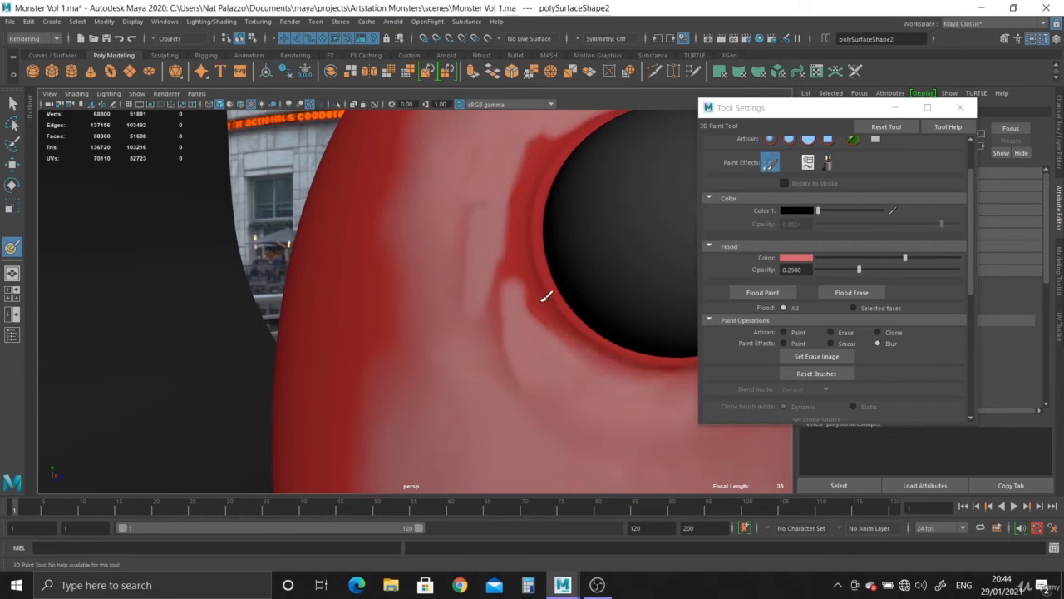
mouse_move(494, 295)
mouse_down()
mouse_move(499, 332)
mouse_move(542, 373)
mouse_move(475, 290)
mouse_move(489, 306)
mouse_move(523, 155)
mouse_move(561, 121)
mouse_up()
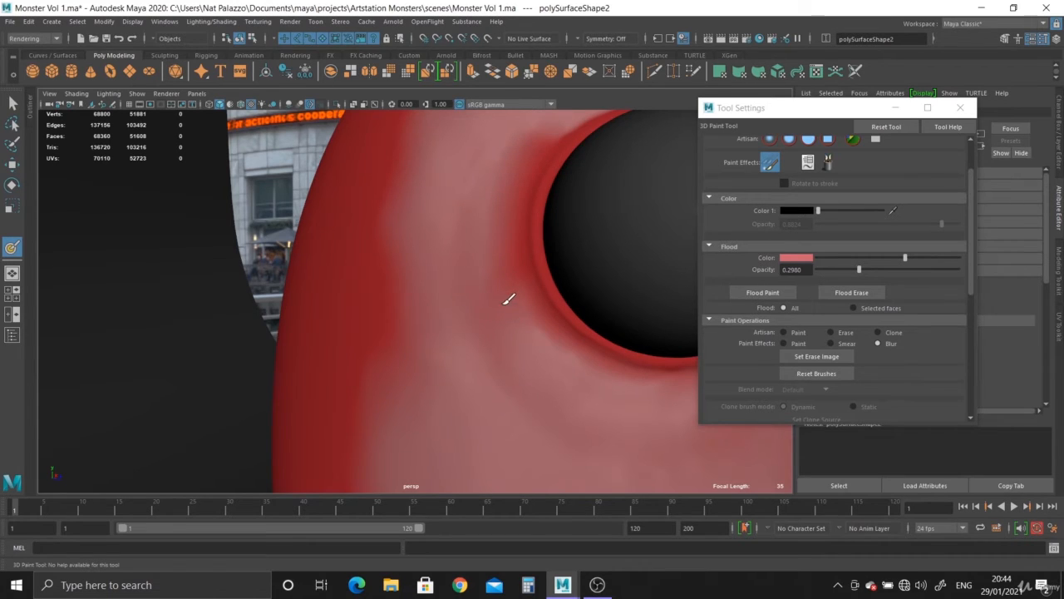
mouse_move(504, 304)
alt+mouse_down()
mouse_move(496, 295)
mouse_move(594, 257)
alt+mouse_up()
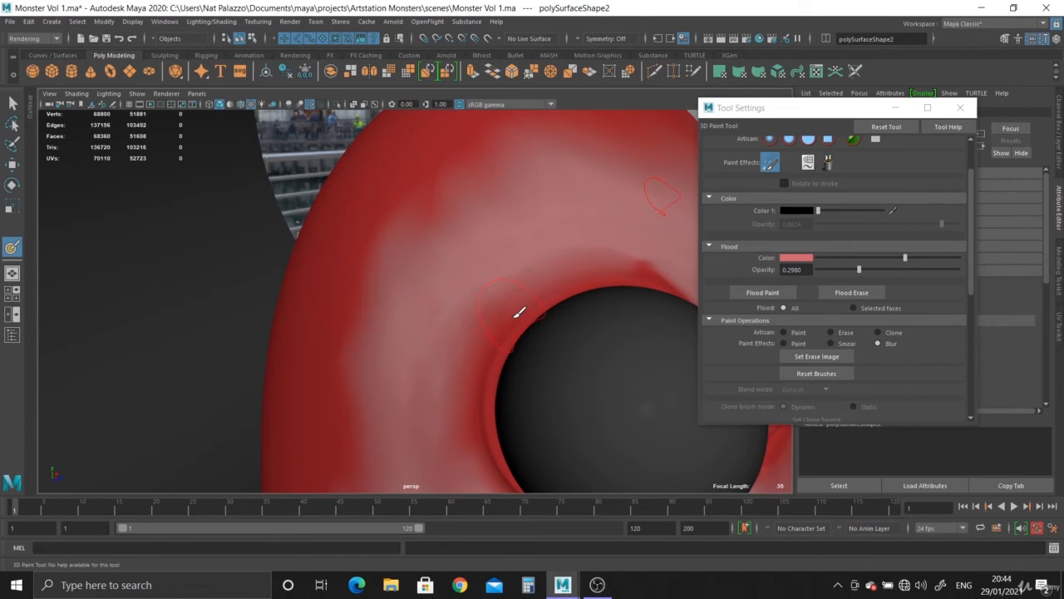
Step: Switch to the Artisan Paint operation and set the brush color to the blue swatch from the color history
drag(860, 269, 857, 270)
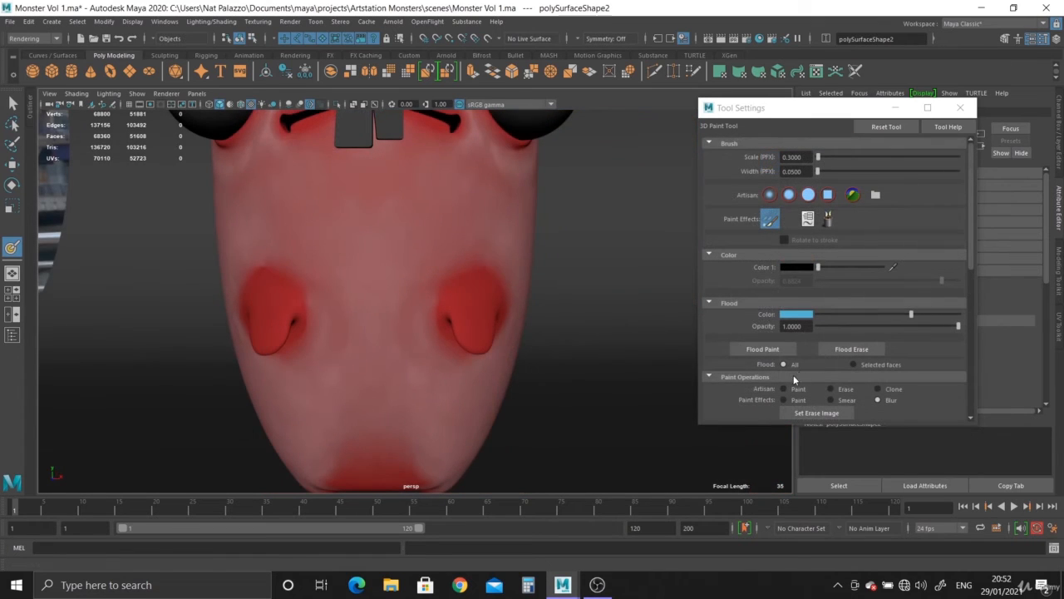
click(783, 389)
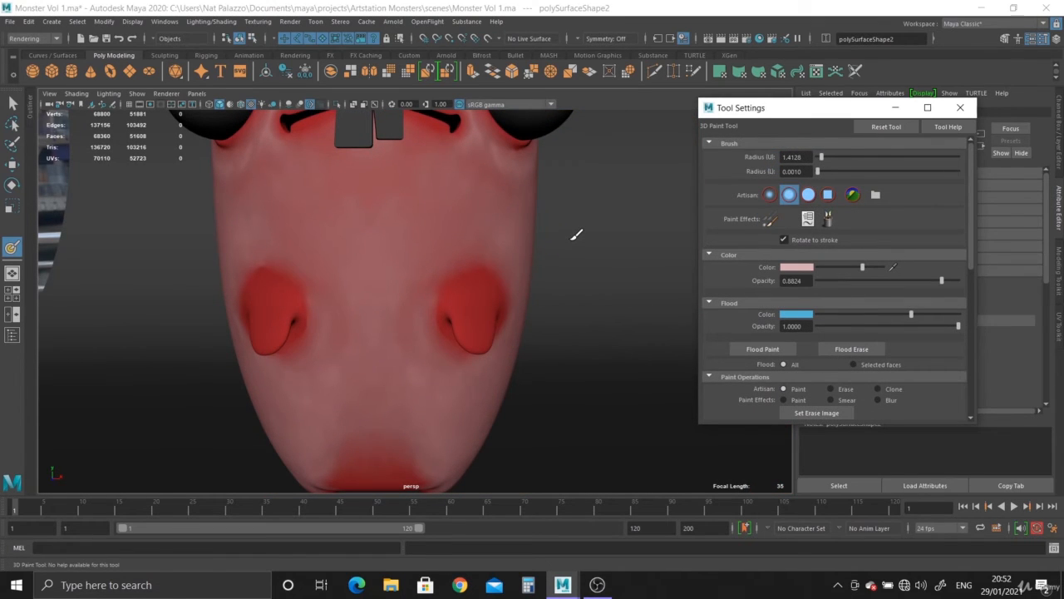
click(451, 190)
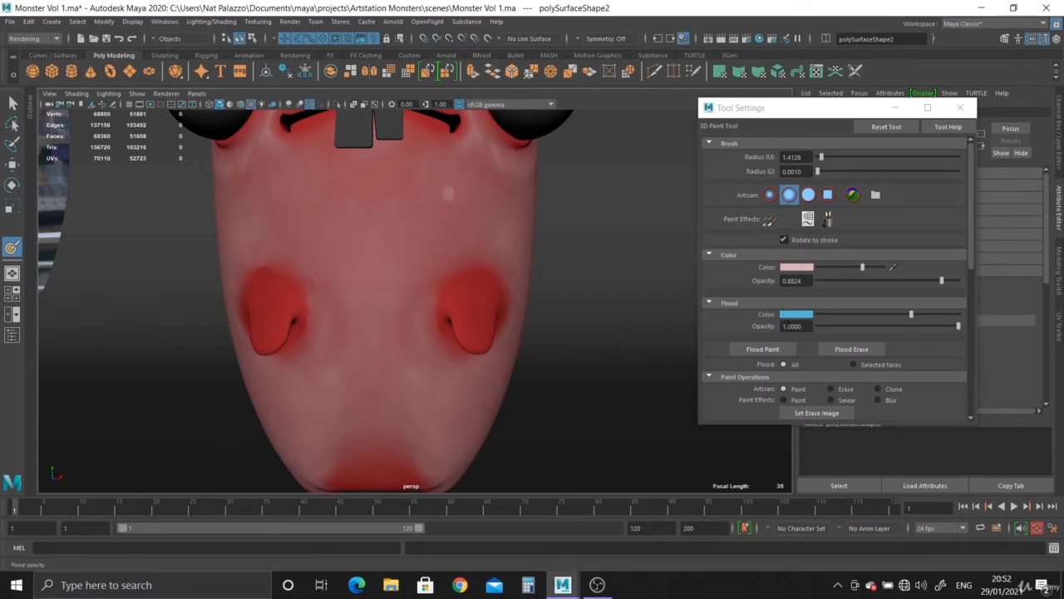
click(790, 267)
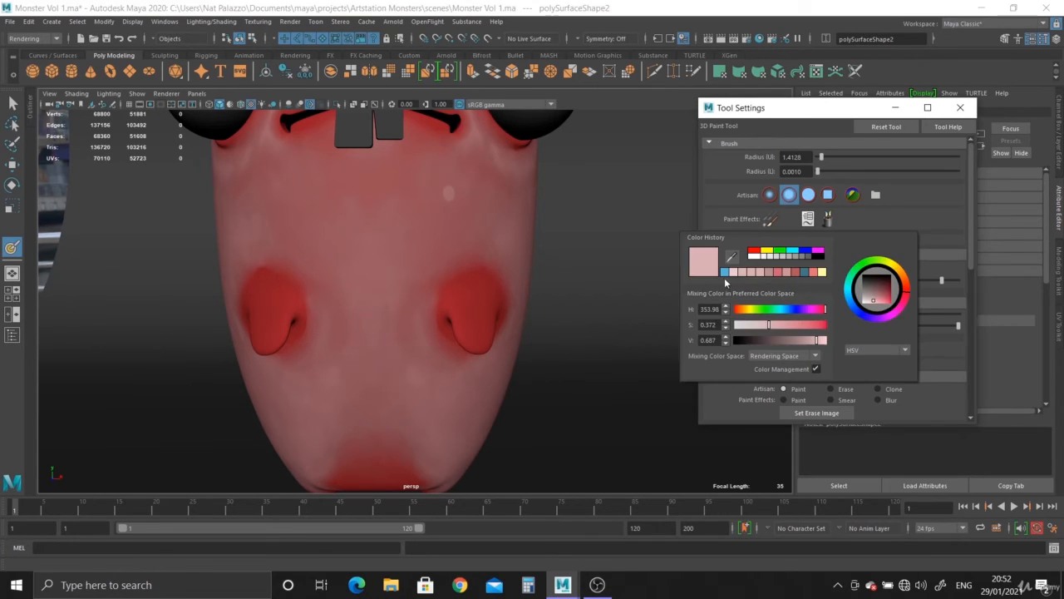
click(724, 271)
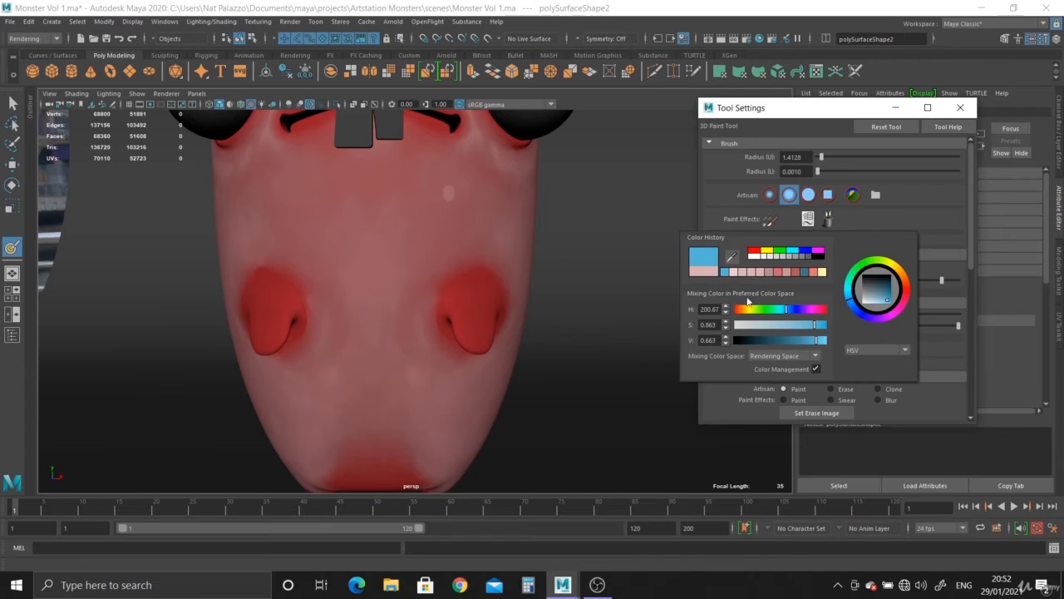
Step: Dab scattered blue spots of varying size over the monster's chest, between the mouth and the arms
click(449, 193)
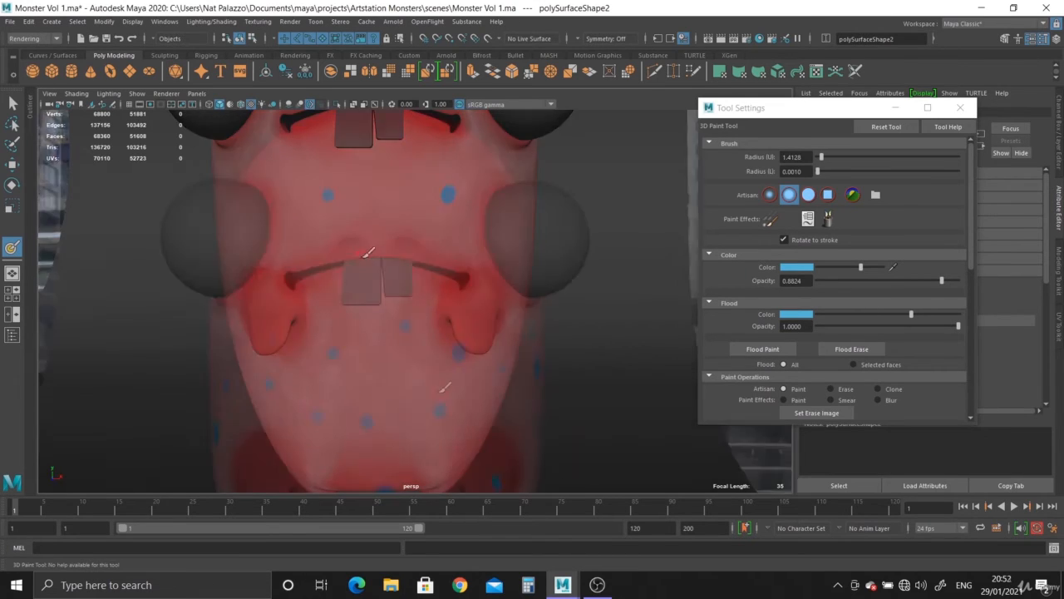
click(360, 259)
click(397, 169)
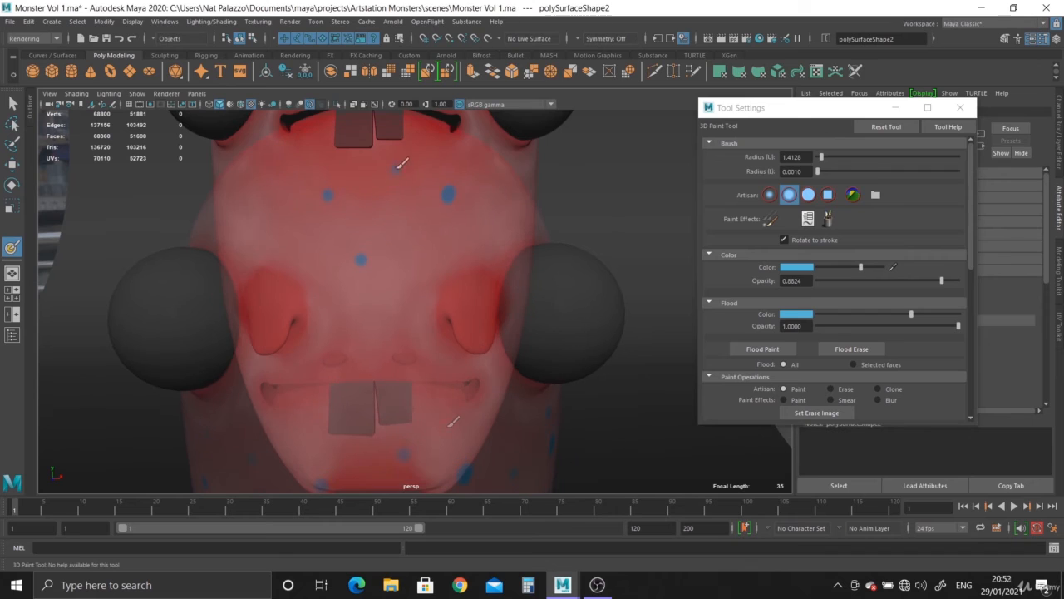
click(434, 248)
click(379, 326)
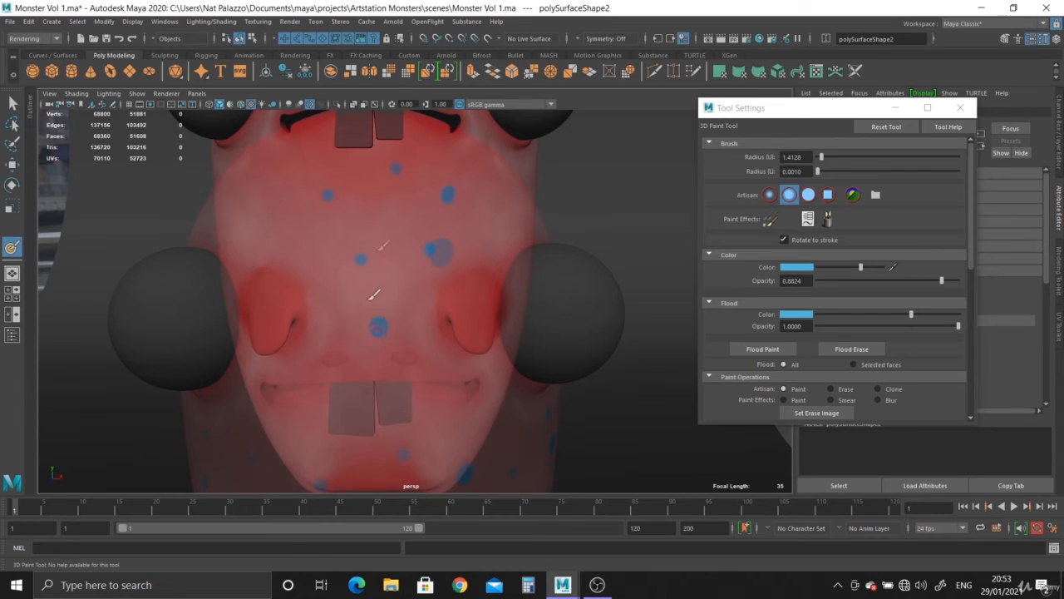
click(370, 218)
click(270, 221)
click(271, 179)
click(343, 167)
click(311, 249)
Step: Continue the blue spots around one side of the body, above and below that arm
alt+drag(368, 339, 413, 307)
click(374, 234)
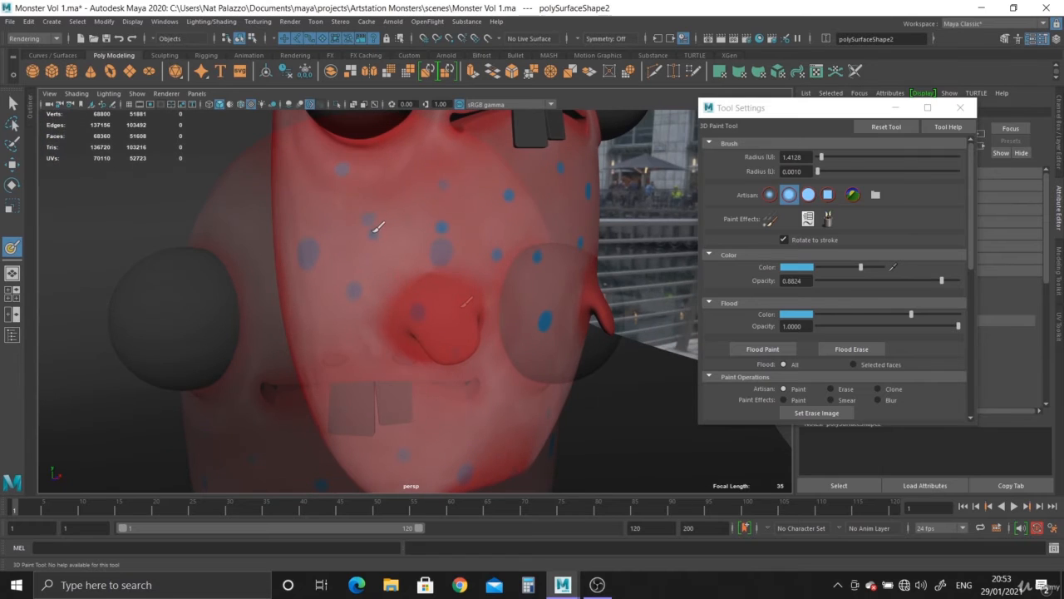
click(344, 282)
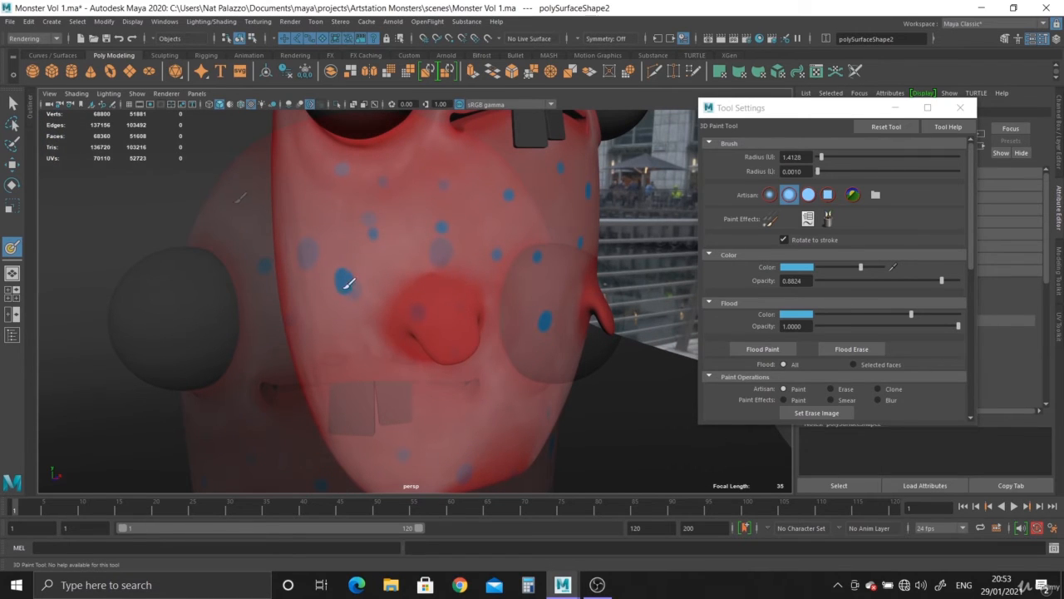
click(403, 401)
click(356, 376)
click(486, 394)
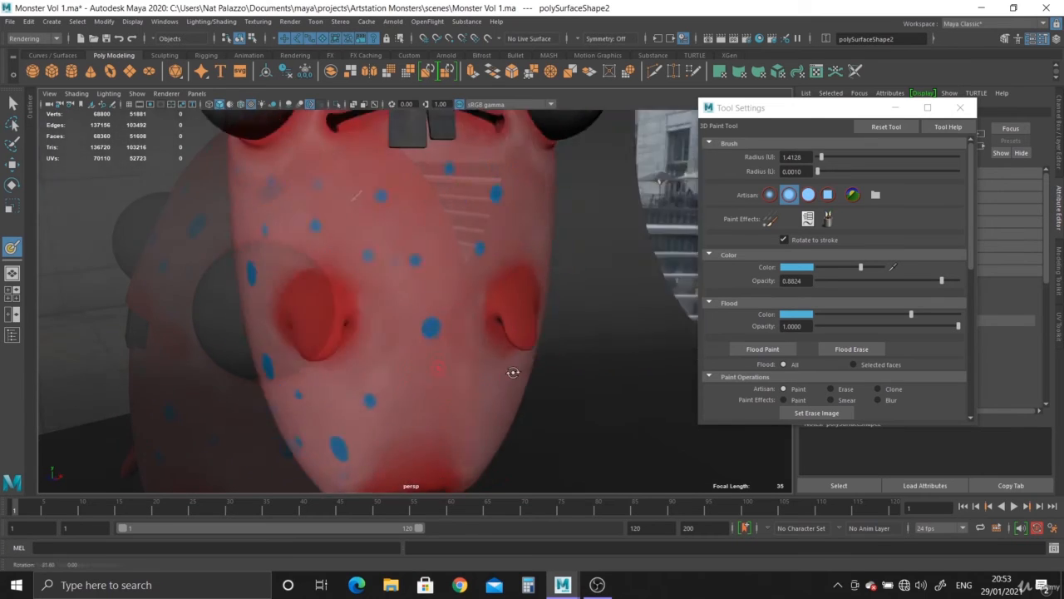
Step: Add blue spots on the opposite side of the body, below the arm and beneath the eye
click(398, 388)
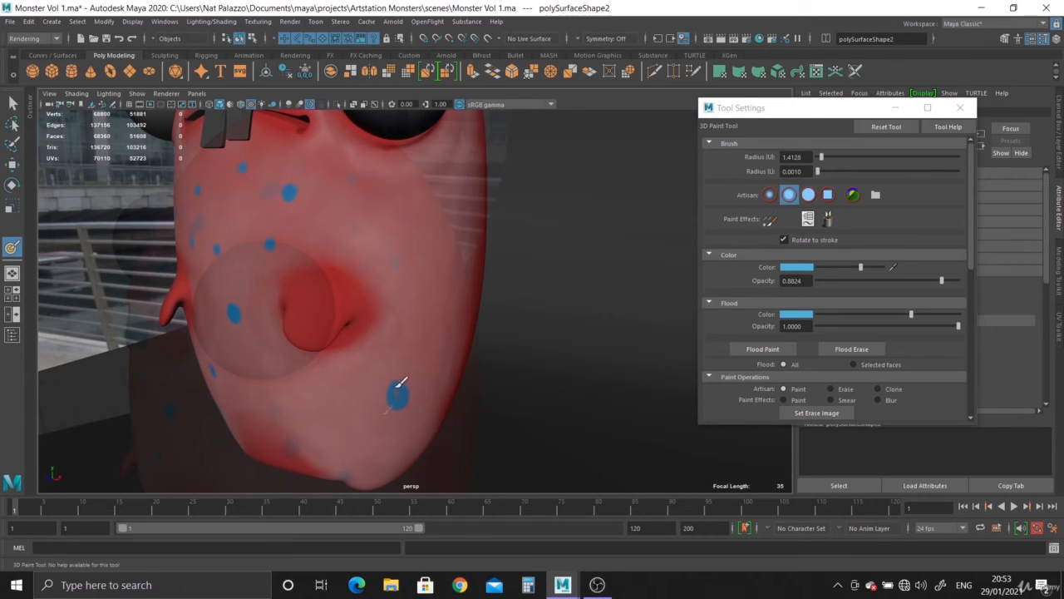
click(357, 412)
click(315, 393)
click(414, 212)
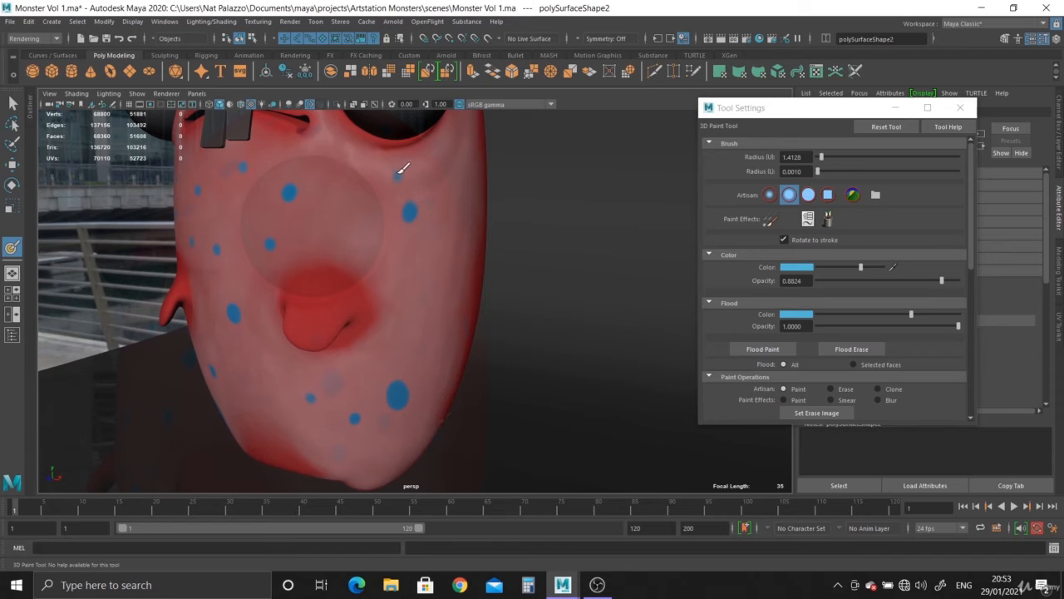
click(416, 264)
Step: Fill the bare areas of the lower belly and the side of the head below the eye with blue spots
mouse_move(438, 273)
alt+mouse_down()
mouse_move(437, 295)
mouse_move(424, 299)
mouse_move(432, 313)
mouse_move(347, 297)
alt+mouse_up()
click(346, 352)
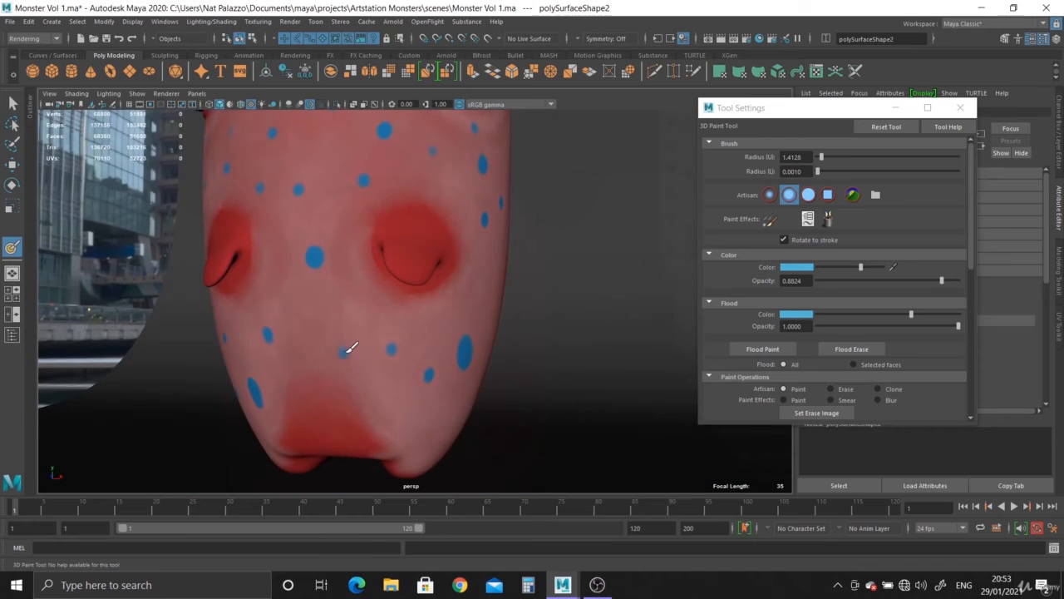
click(420, 419)
mouse_move(387, 286)
alt+mouse_down()
mouse_move(408, 278)
mouse_move(374, 290)
alt+mouse_up()
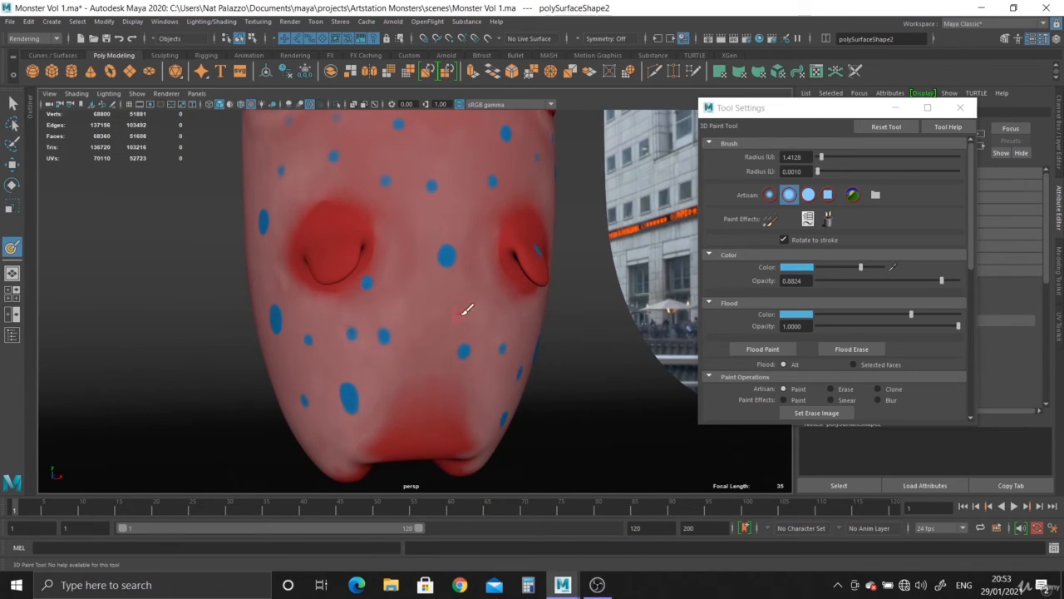
mouse_move(466, 309)
alt+mouse_down()
mouse_move(341, 225)
mouse_move(406, 254)
mouse_move(405, 319)
alt+mouse_up()
click(400, 323)
click(416, 390)
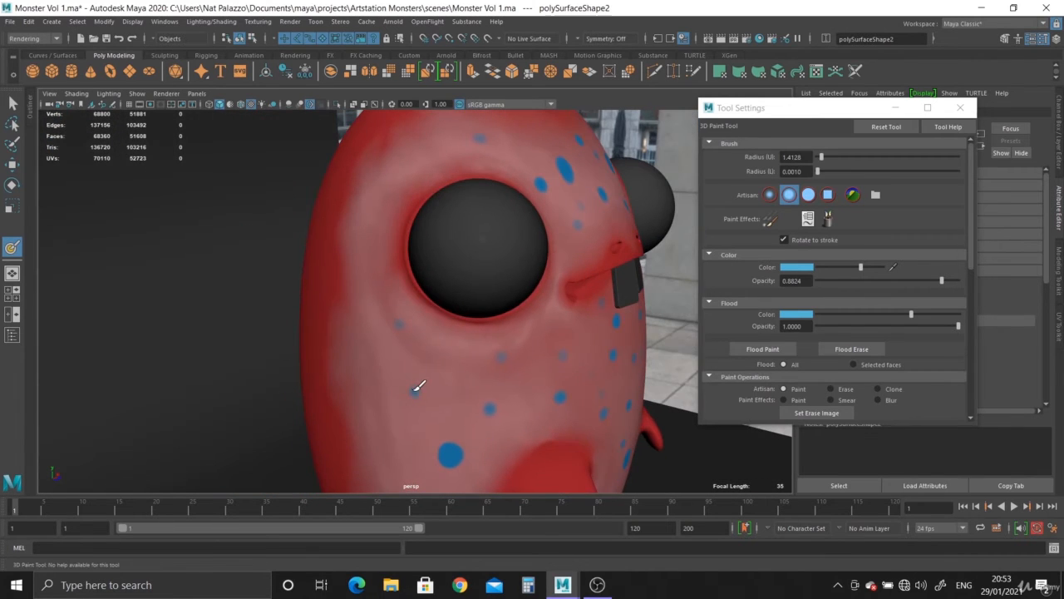
Step: Change the brush color to a paler, less saturated blue
alt+drag(396, 402, 249, 330)
mouse_move(535, 346)
alt+mouse_down()
mouse_move(443, 334)
mouse_move(444, 349)
mouse_move(451, 322)
mouse_move(457, 334)
alt+mouse_up()
alt+right_drag(459, 336, 468, 356)
alt+middle_drag(469, 348, 494, 347)
mouse_move(497, 349)
alt+right_down()
mouse_move(502, 376)
mouse_move(512, 372)
alt+right_up()
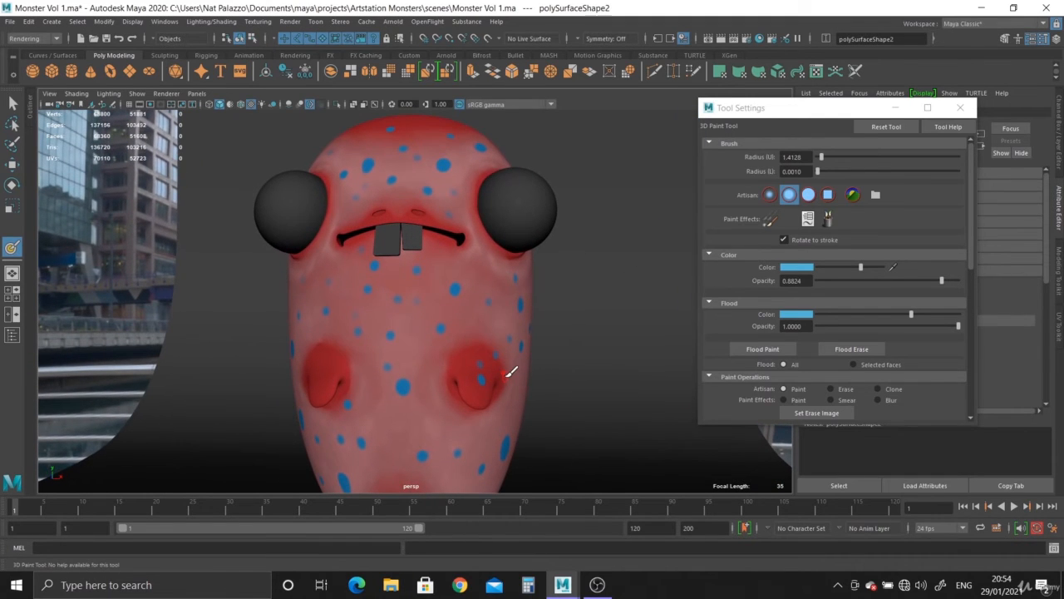
click(783, 267)
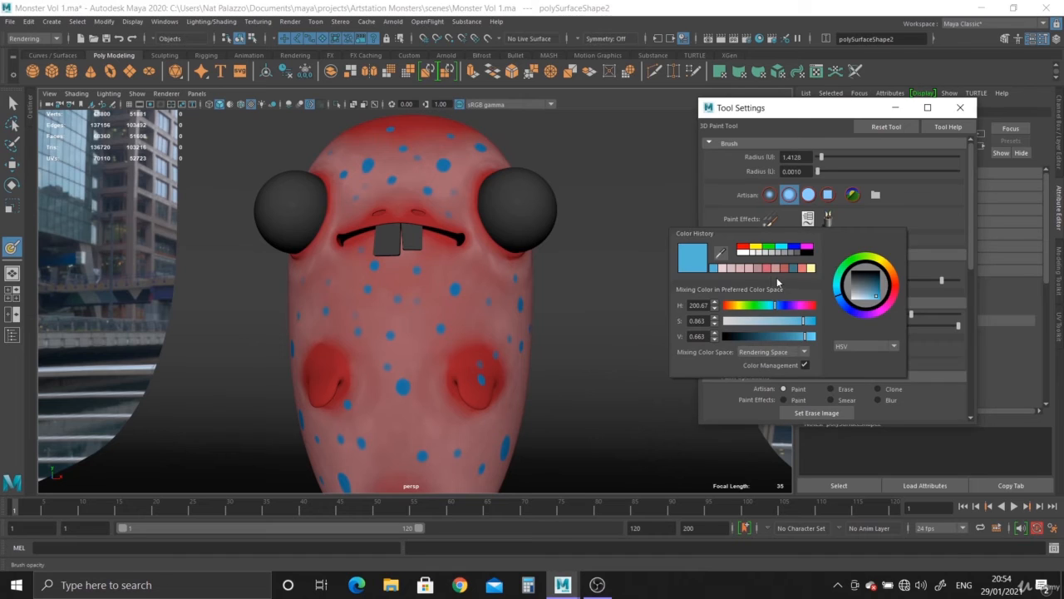
drag(804, 321, 785, 322)
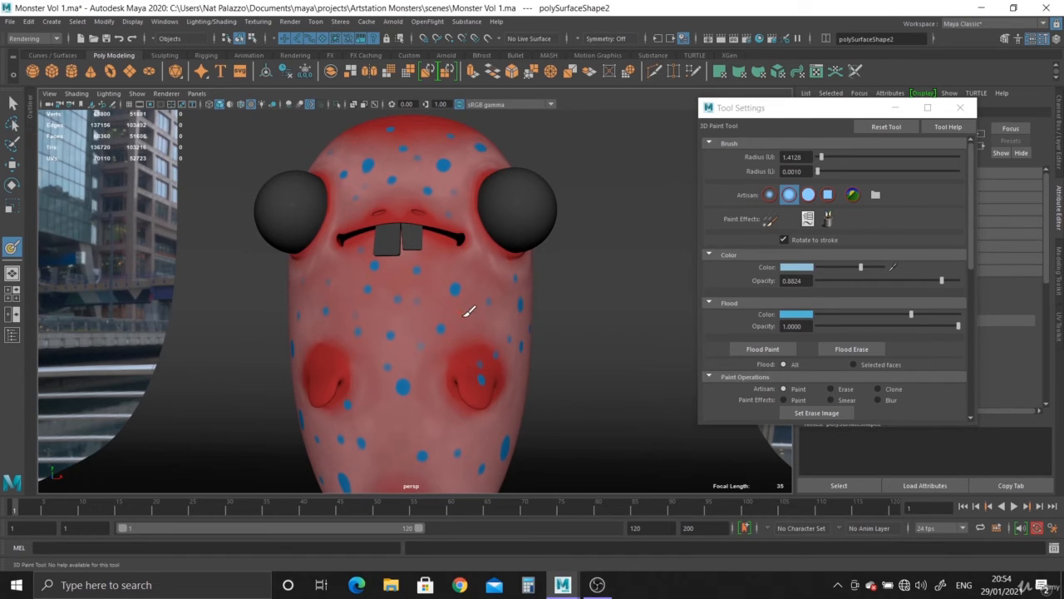
drag(861, 267, 872, 270)
Step: Dab light blue spots among the darker ones on the chest, below the mouth and on the belly
click(436, 298)
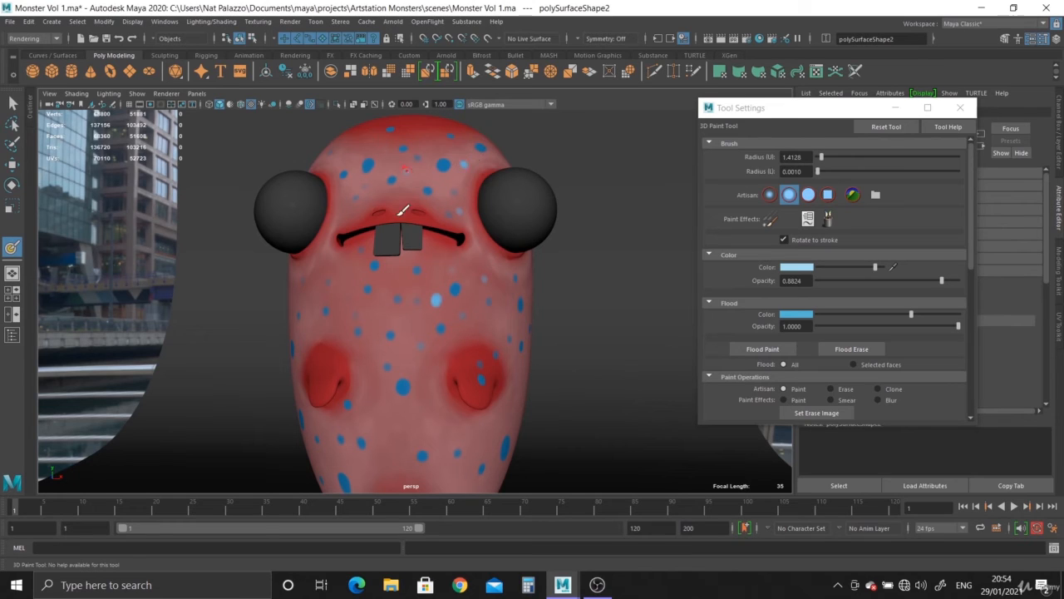
click(340, 278)
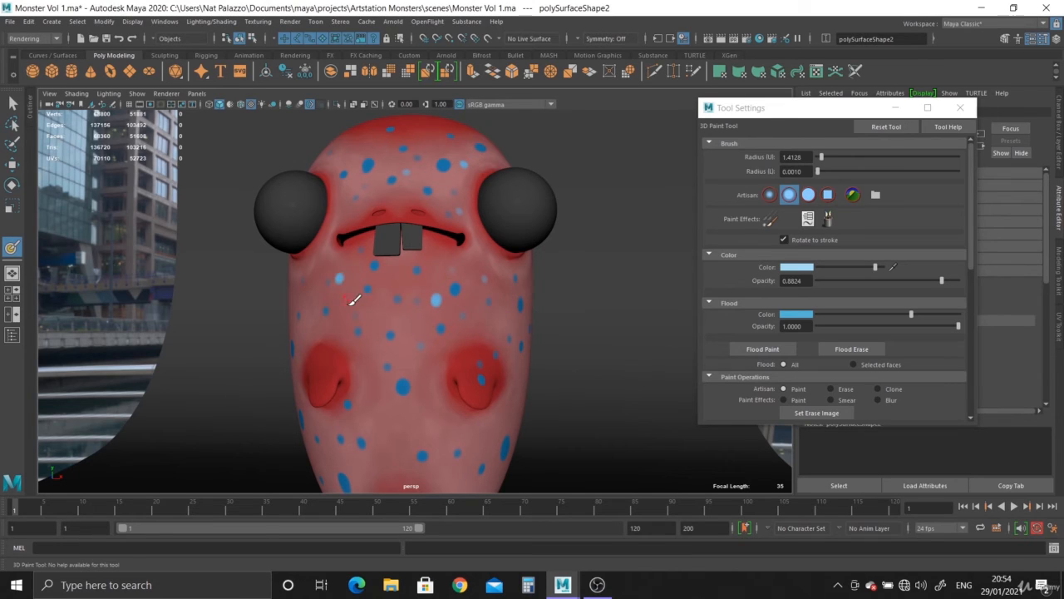
click(410, 428)
alt+drag(439, 327, 379, 381)
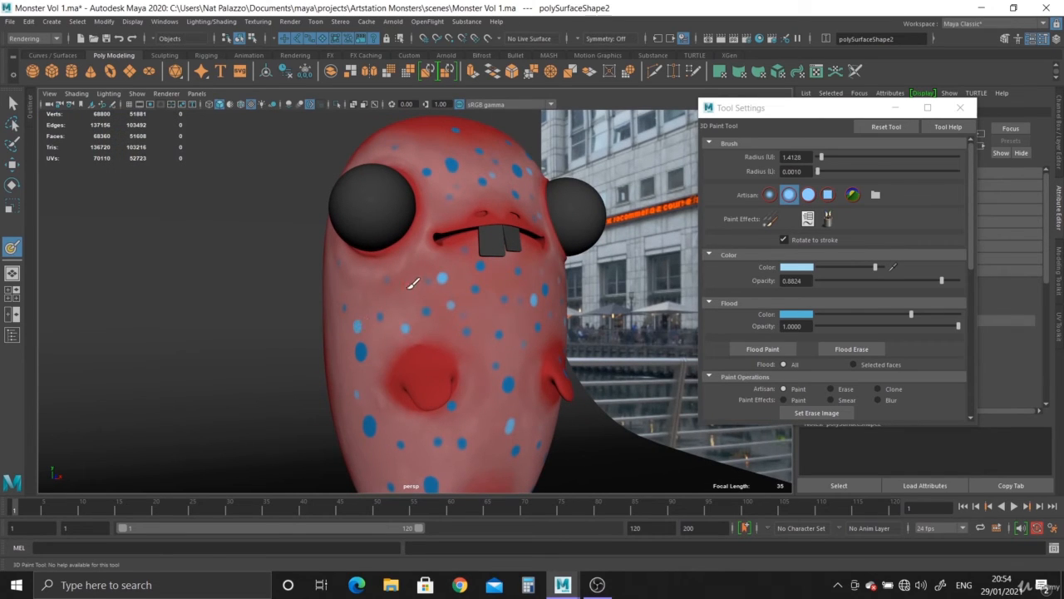
Step: Change the brush color to a muted brownish red, starting from the red palette swatch
alt+drag(501, 280, 524, 276)
click(800, 267)
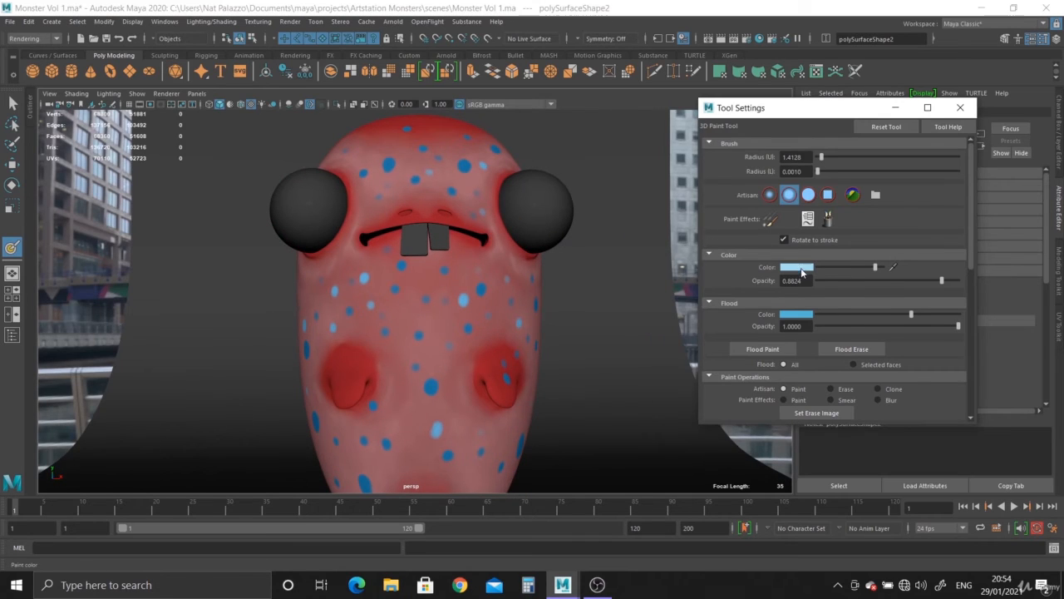
click(760, 242)
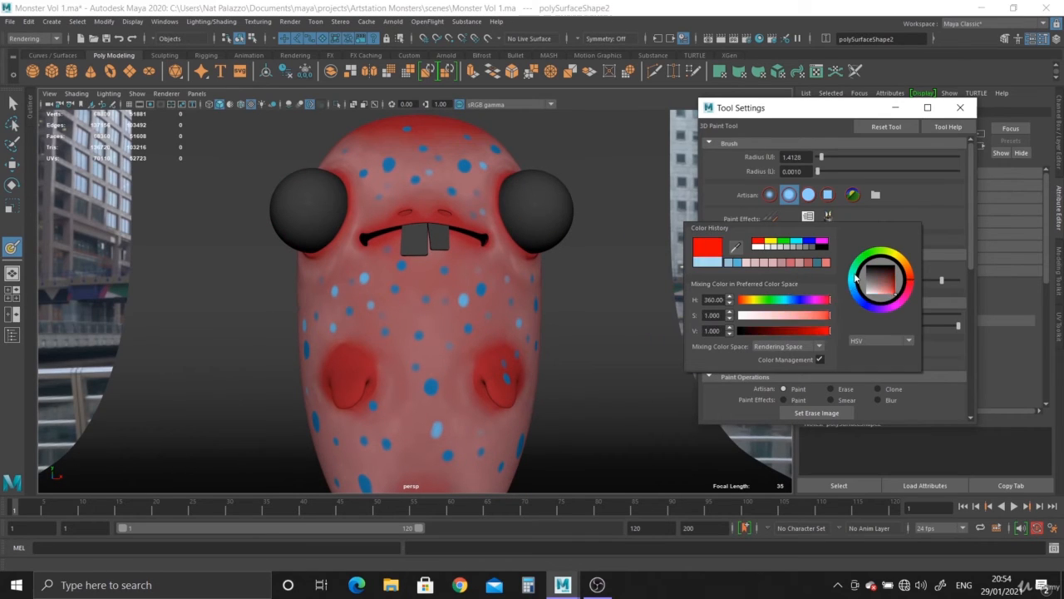
drag(886, 290, 890, 288)
Step: Place dark red spots in the middle of the chest between the mouth and the arms
click(441, 323)
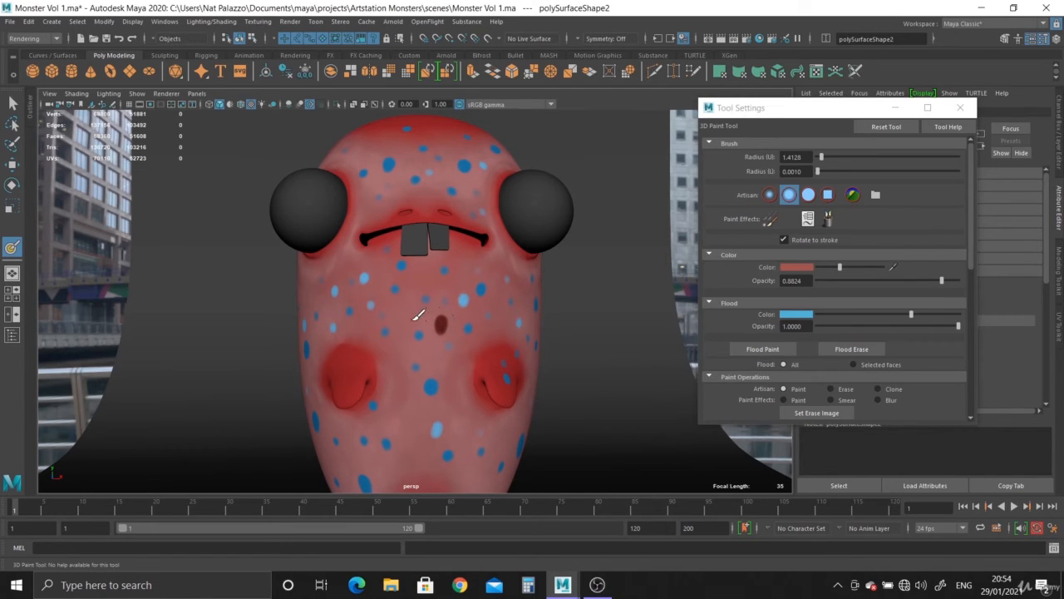
click(413, 321)
click(415, 287)
Step: Scatter dark red spots over the forehead between the eyes and above the nostrils
alt+drag(466, 202, 458, 228)
click(443, 190)
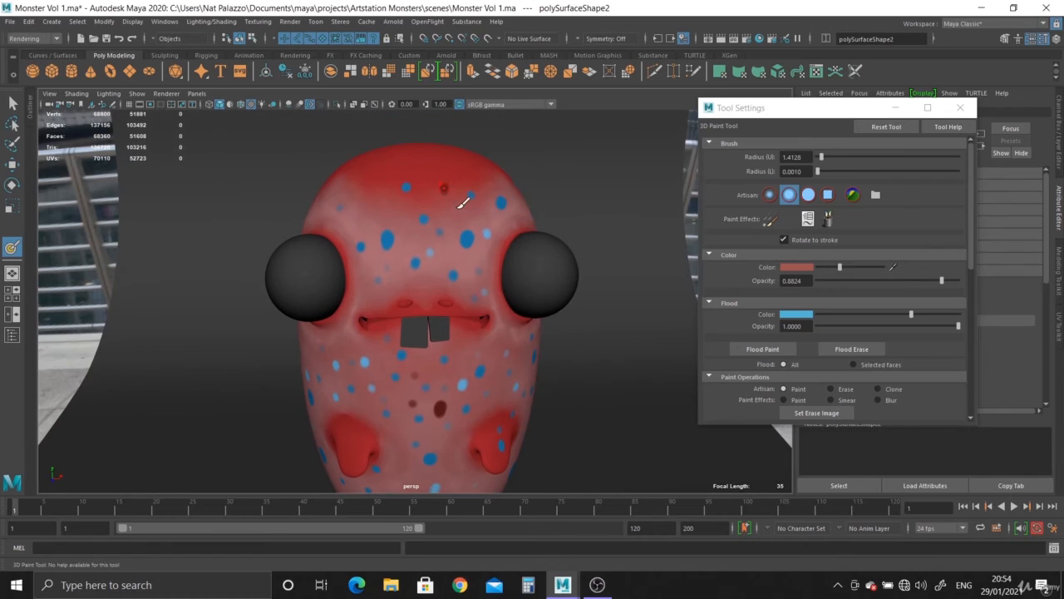
click(451, 254)
click(470, 264)
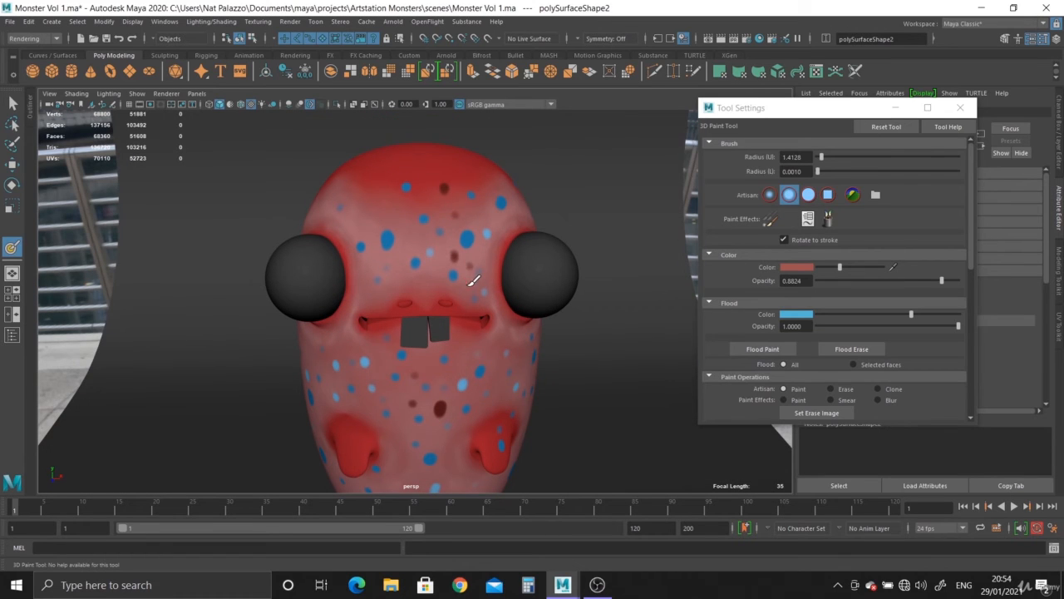
click(415, 274)
click(377, 257)
click(367, 225)
Step: Add dark red spots near the arms, on the lower belly and along both sides of the body
click(377, 416)
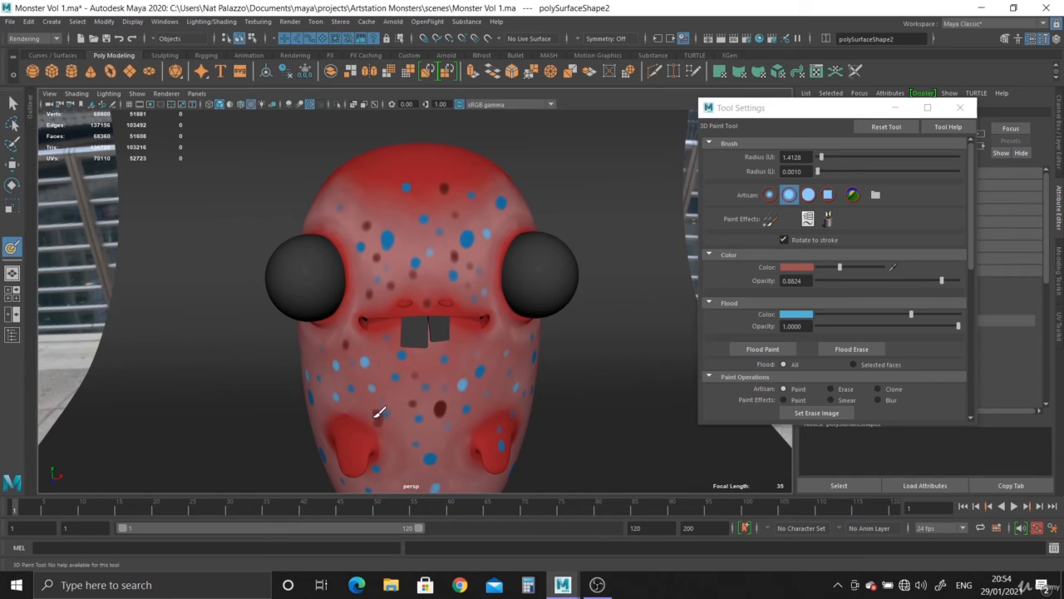
click(404, 442)
mouse_move(502, 337)
alt+mouse_down()
mouse_move(505, 312)
mouse_move(491, 364)
alt+mouse_up()
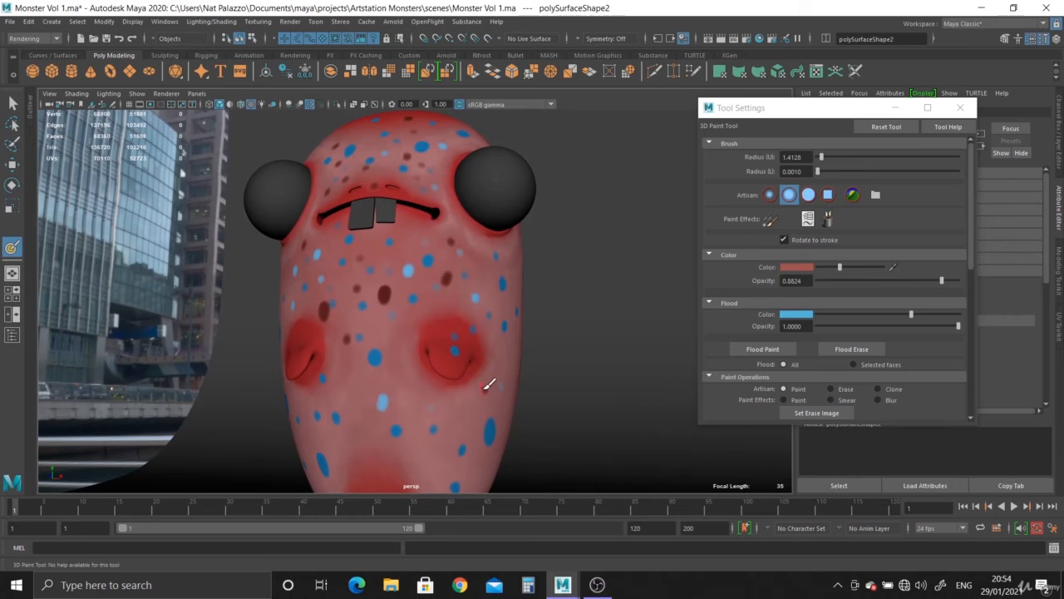
alt+drag(444, 454, 452, 422)
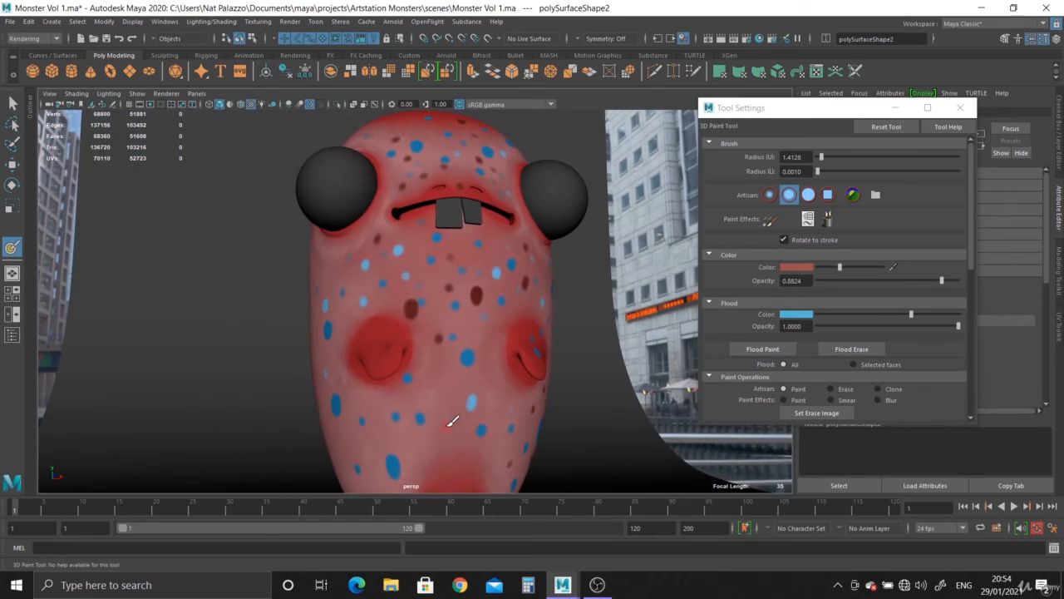
click(447, 429)
alt+drag(467, 474, 446, 425)
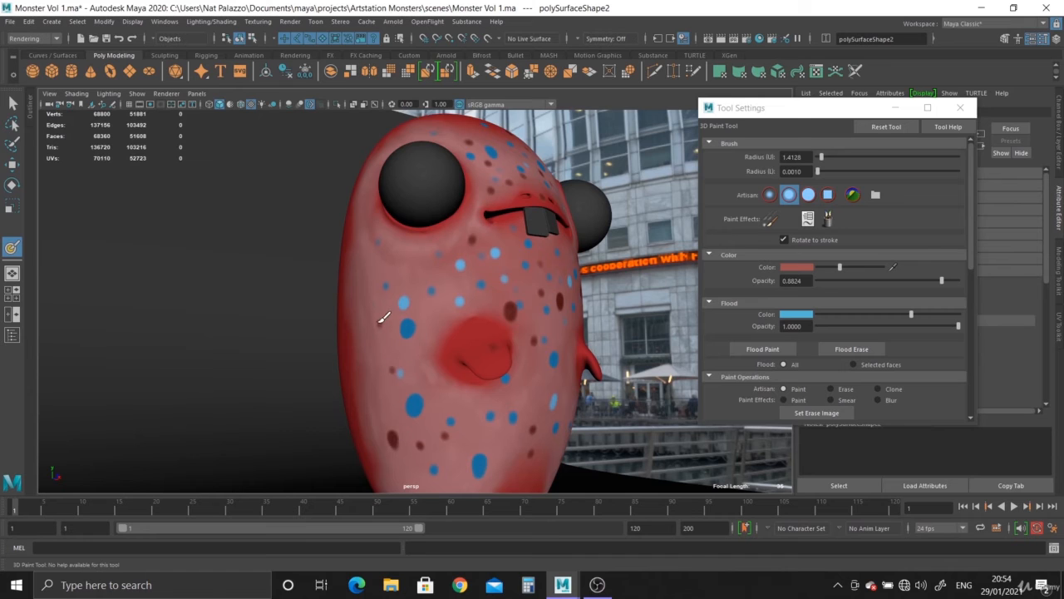
mouse_move(458, 298)
alt+mouse_down()
mouse_move(468, 307)
mouse_move(446, 407)
alt+mouse_up()
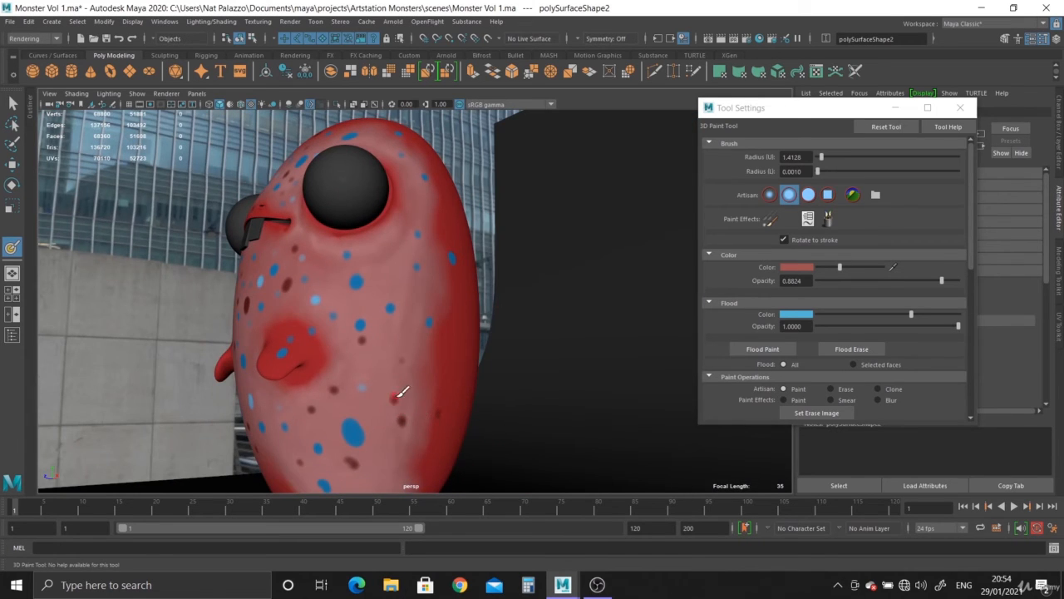
mouse_move(396, 356)
alt+mouse_down()
mouse_move(440, 288)
mouse_move(483, 275)
alt+mouse_up()
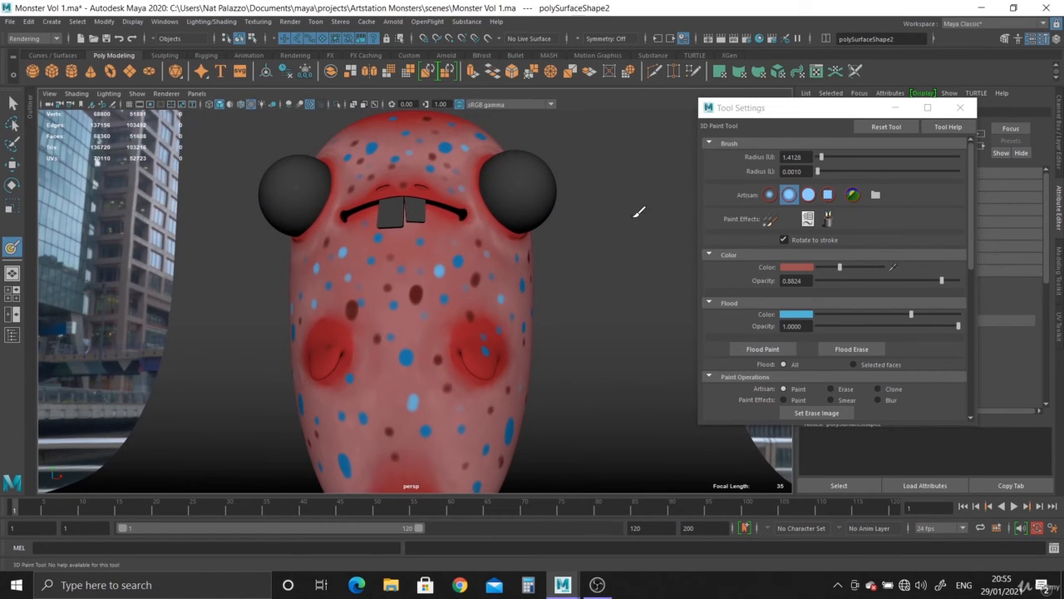
Step: Dot dark red spots along the upper forehead, where the pink meets the red top of the head
mouse_move(575, 256)
alt+mouse_down()
mouse_move(509, 273)
mouse_move(487, 302)
mouse_move(488, 274)
mouse_move(513, 315)
mouse_move(506, 361)
alt+mouse_up()
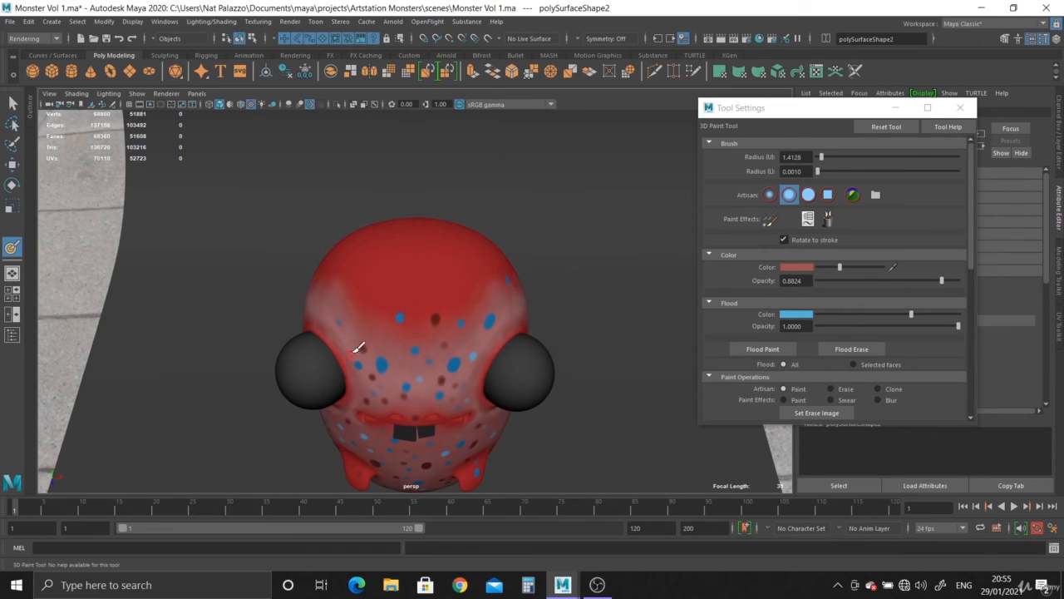
click(365, 291)
click(450, 284)
click(473, 288)
alt+drag(478, 346, 456, 252)
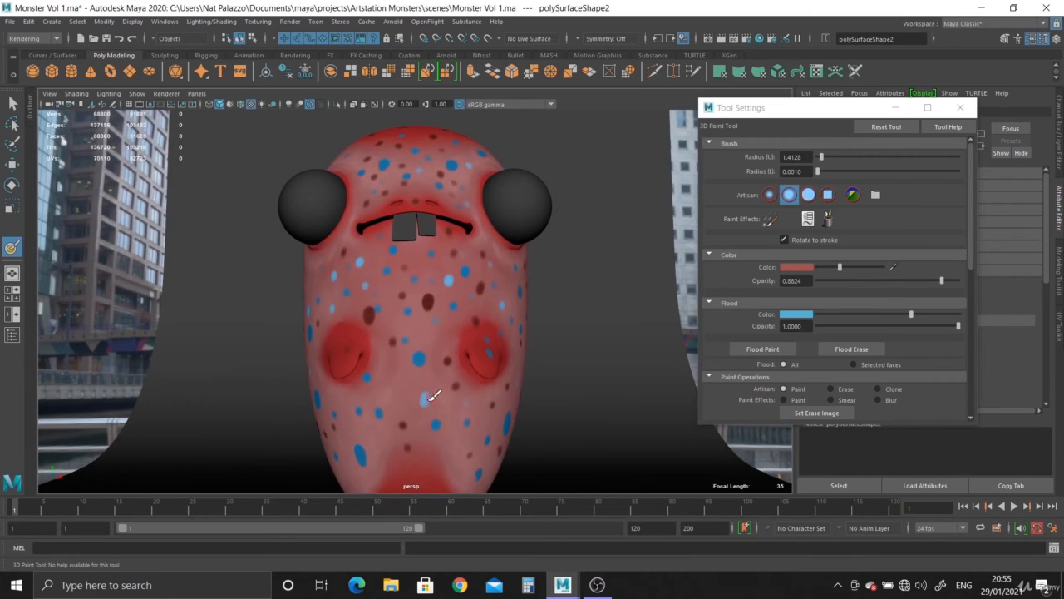
Step: Add a dark red spot on the lower chest, and set the Paint Effects operation to Blur with a blur intensity of 2
click(391, 388)
click(877, 400)
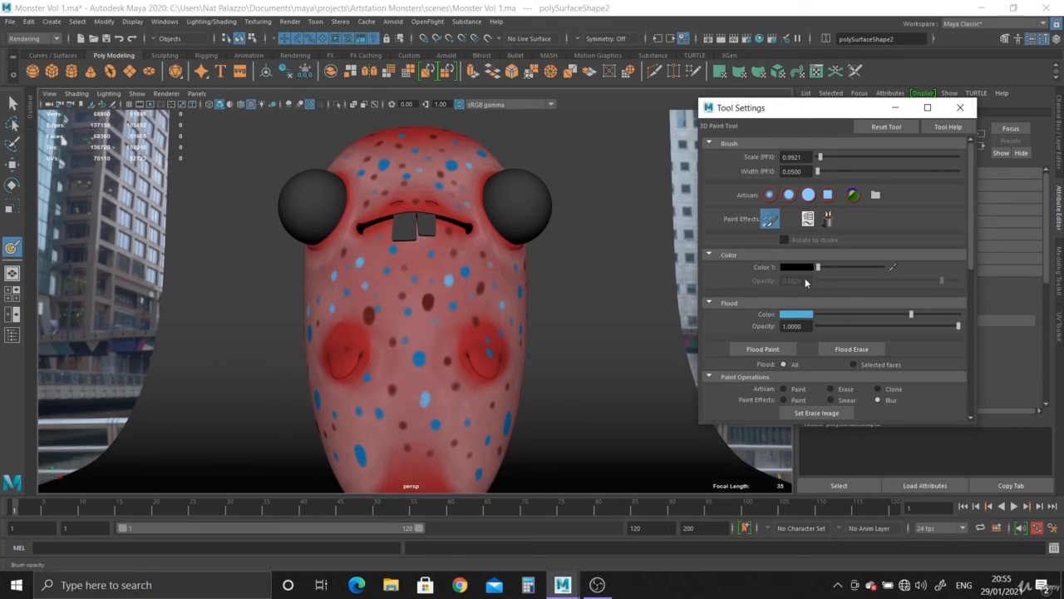
scroll(881, 333, down, 2)
click(878, 333)
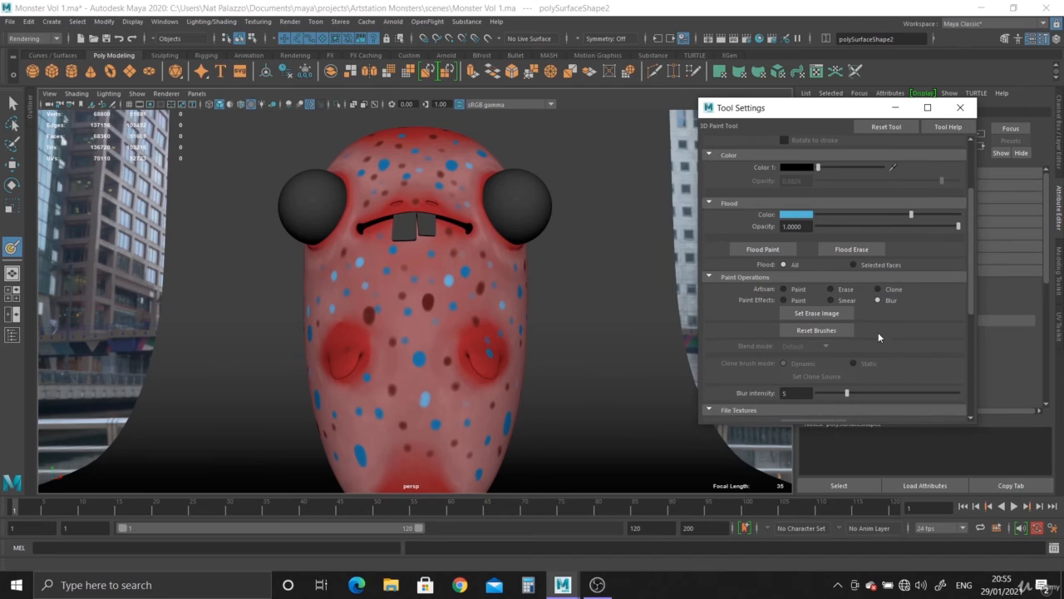
scroll(878, 333, down, 2)
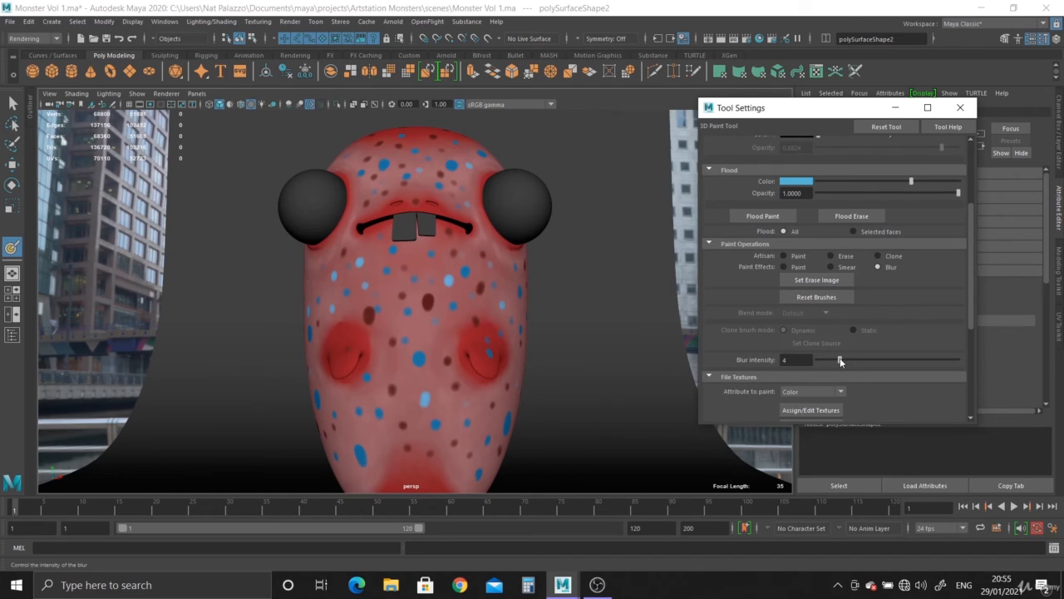
drag(840, 361, 833, 361)
Step: Blur the edges of the coloured spots on the chest, around the arms and along the sides of the body
click(432, 300)
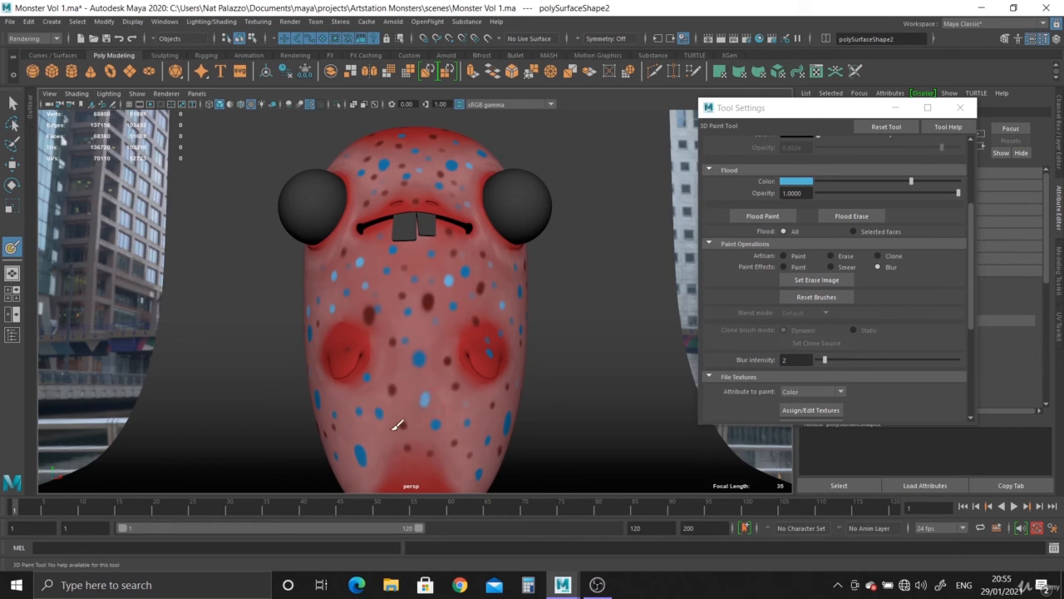
alt+drag(488, 405, 447, 387)
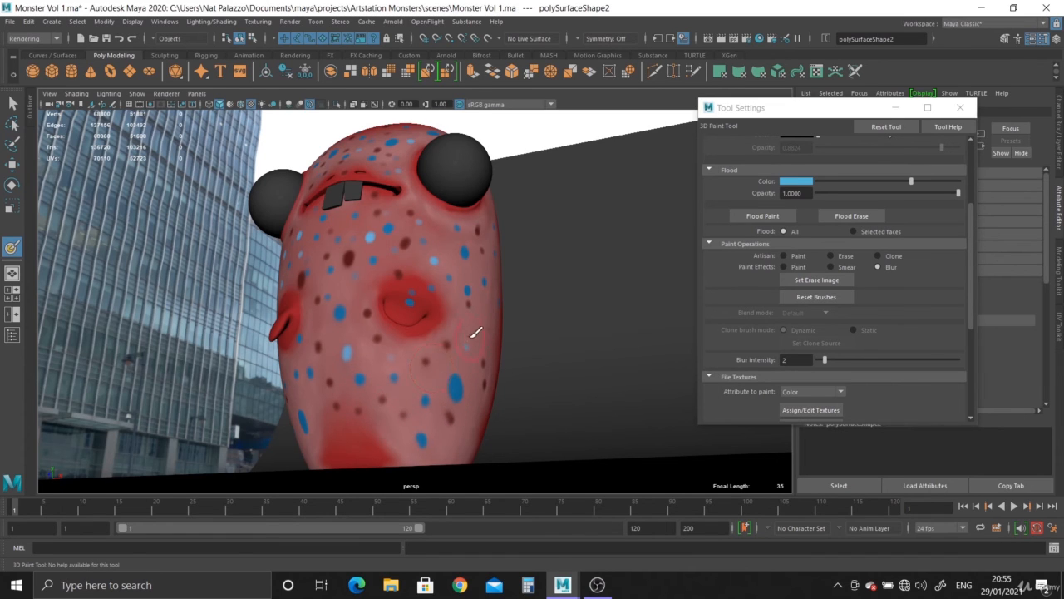
alt+drag(433, 346, 430, 344)
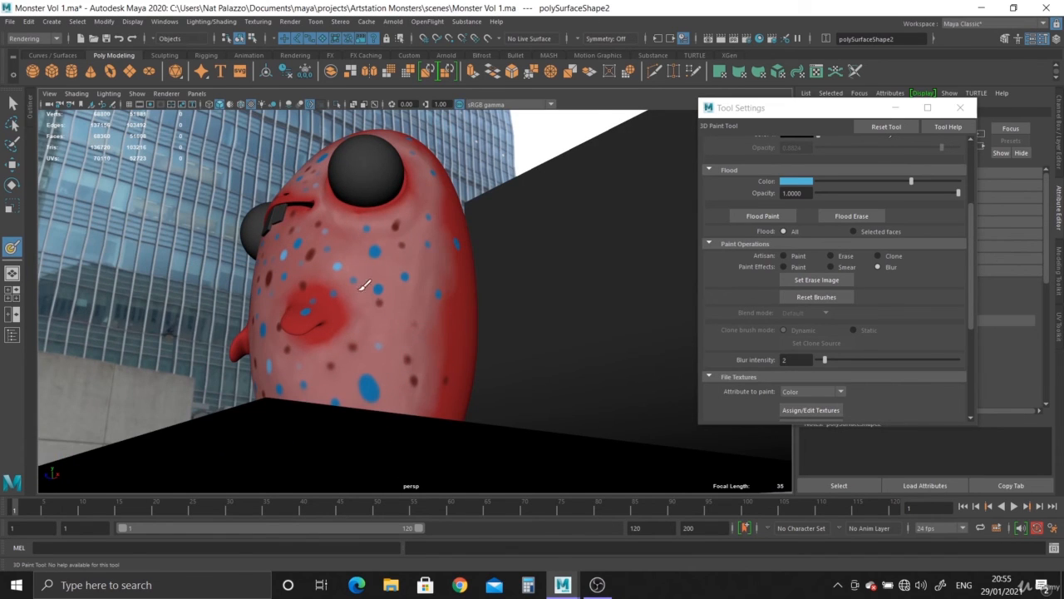
mouse_move(417, 276)
alt+mouse_down()
mouse_move(404, 290)
mouse_move(420, 289)
alt+mouse_up()
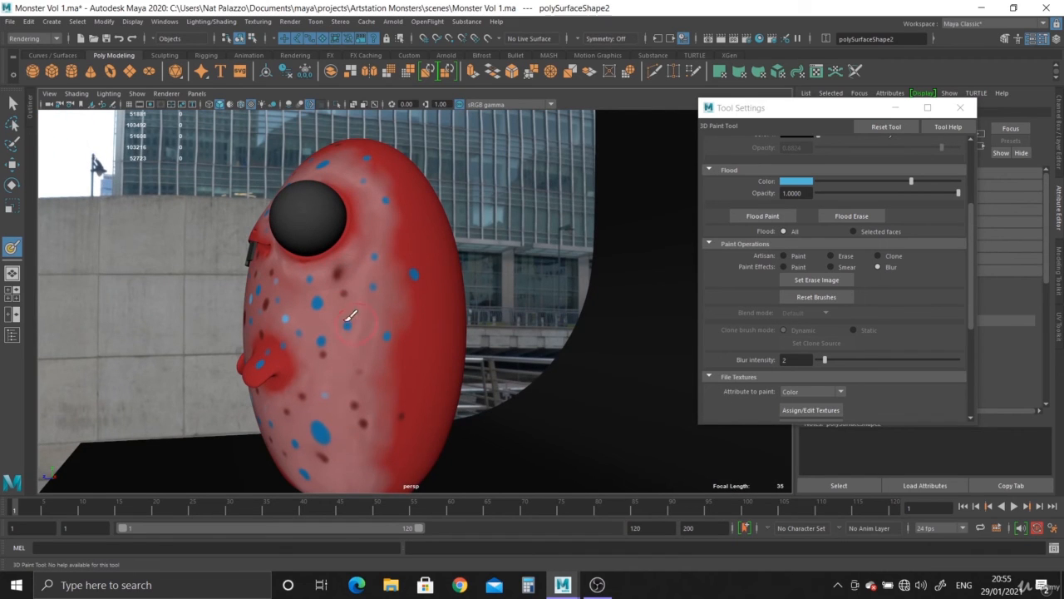
alt+drag(352, 316, 442, 306)
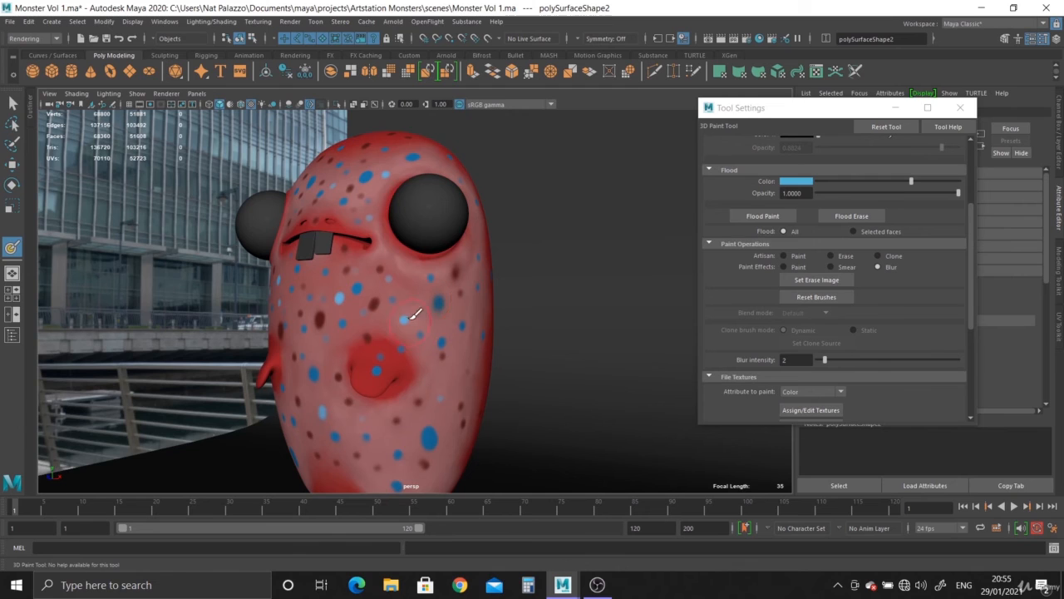
mouse_move(391, 291)
alt+mouse_down()
mouse_move(471, 289)
mouse_move(430, 294)
alt+mouse_up()
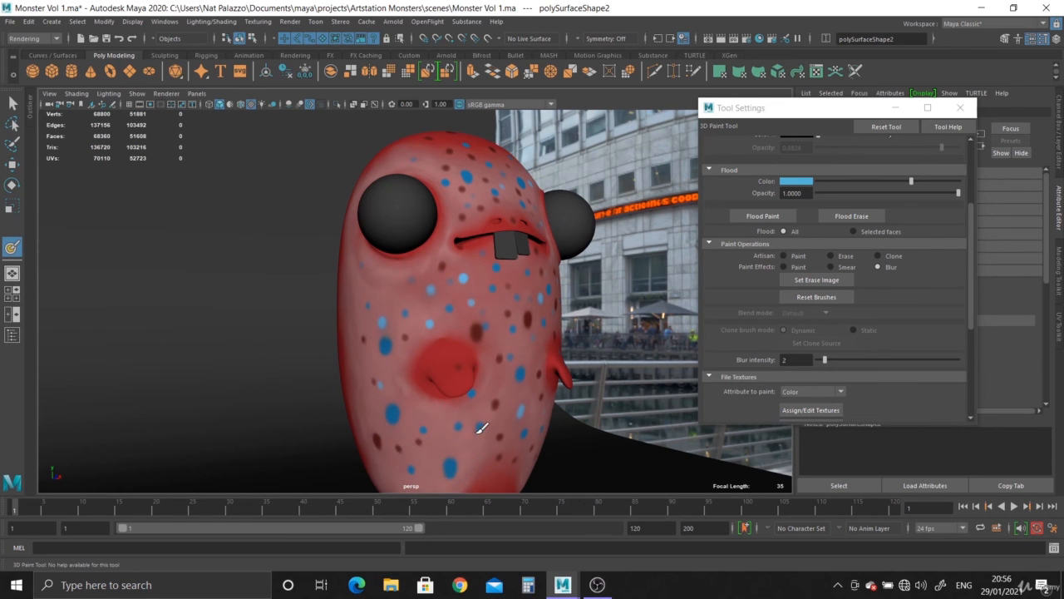
Step: Blur the spots on the forehead and the red top of the head
alt+drag(467, 363, 432, 295)
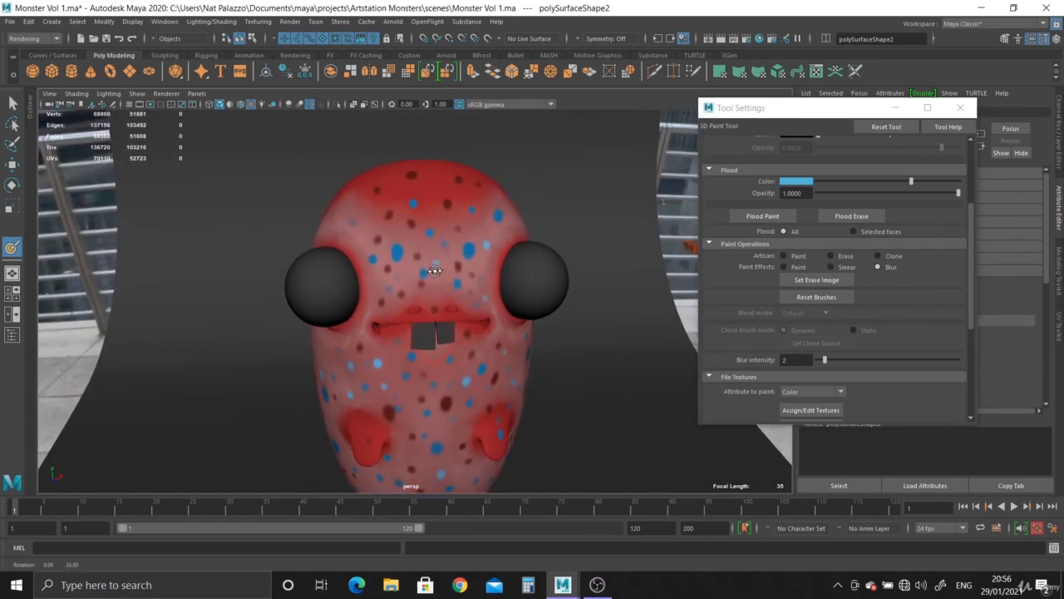
alt+drag(435, 240, 457, 208)
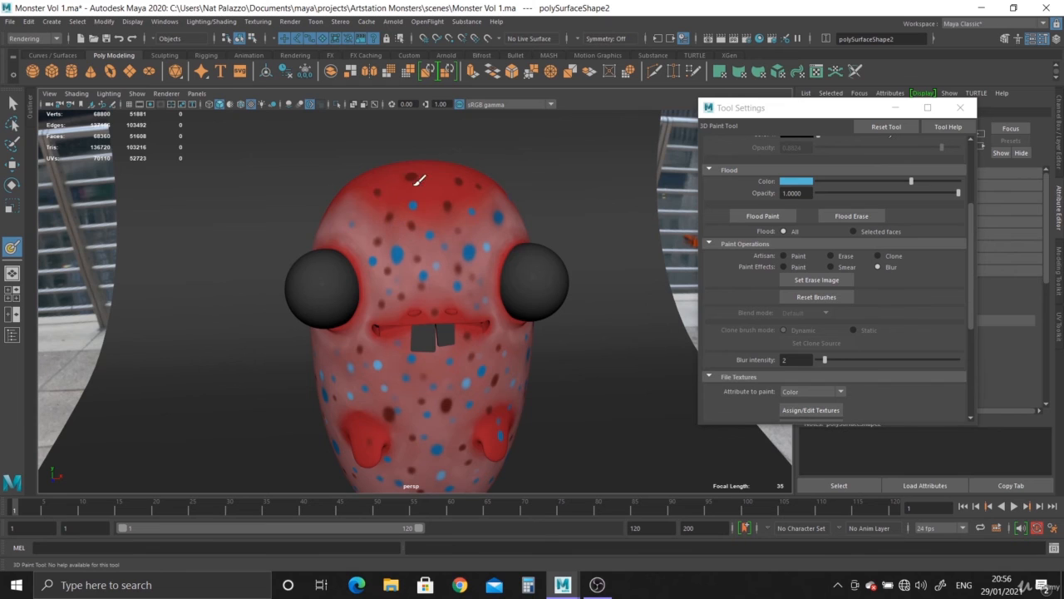
alt+drag(445, 224, 468, 265)
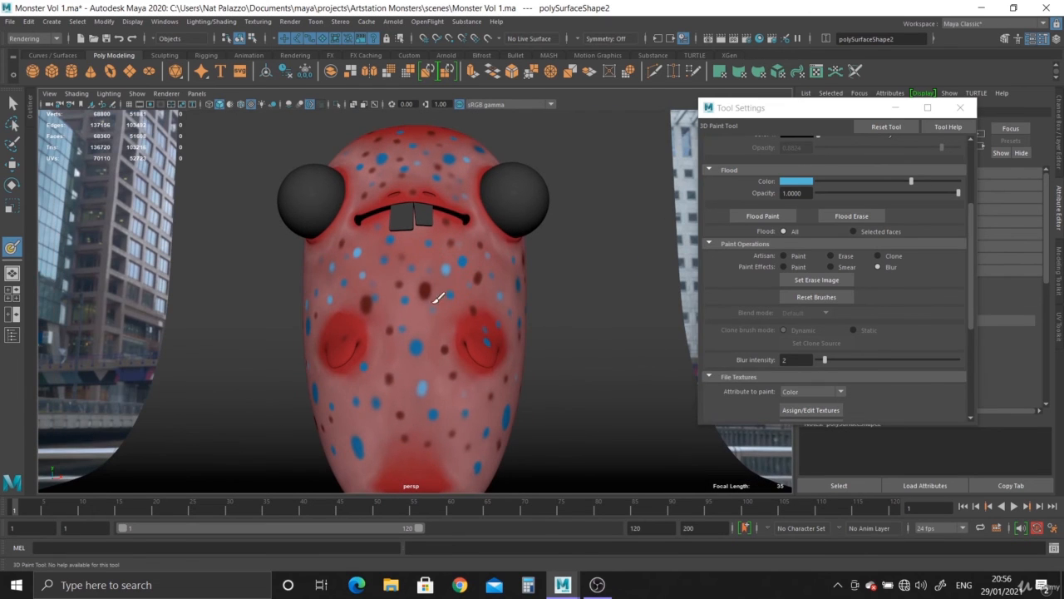
Step: Blur the remaining spots on the front of the body between the mouth and the lower belly
alt+right_drag(429, 296, 399, 309)
alt+middle_drag(404, 295, 413, 218)
alt+right_drag(416, 215, 423, 255)
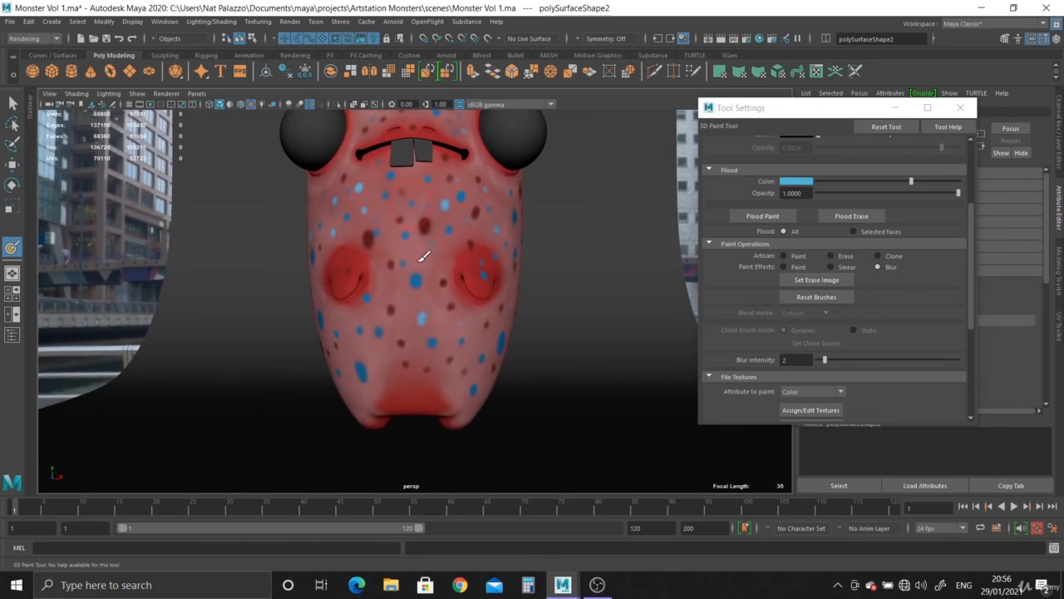
alt+drag(423, 254, 385, 326)
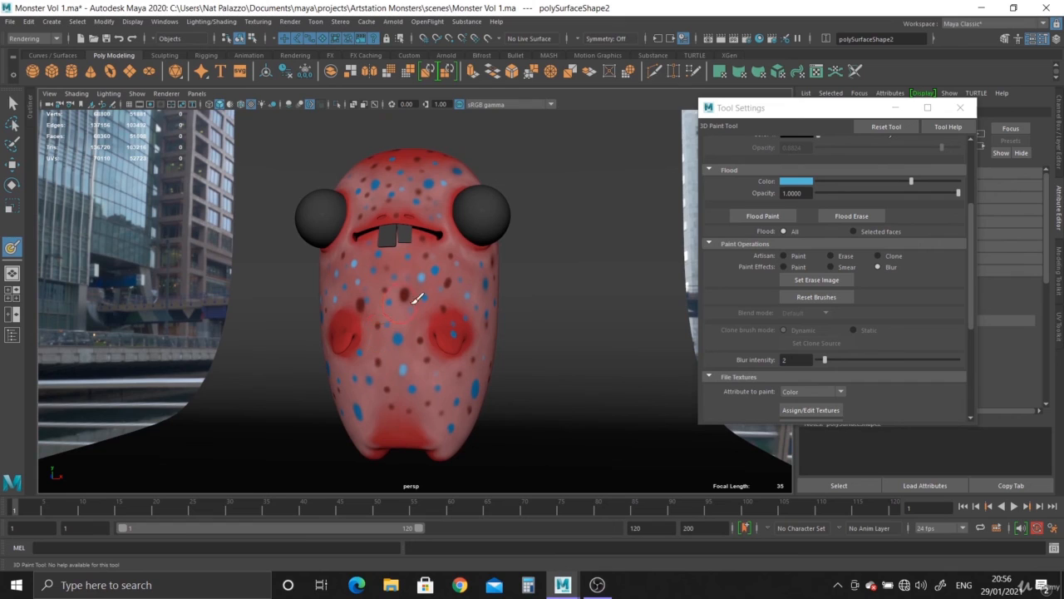
Step: Save the painted textures to disk and close the 3D Paint Tool settings
scroll(837, 300, down, 4)
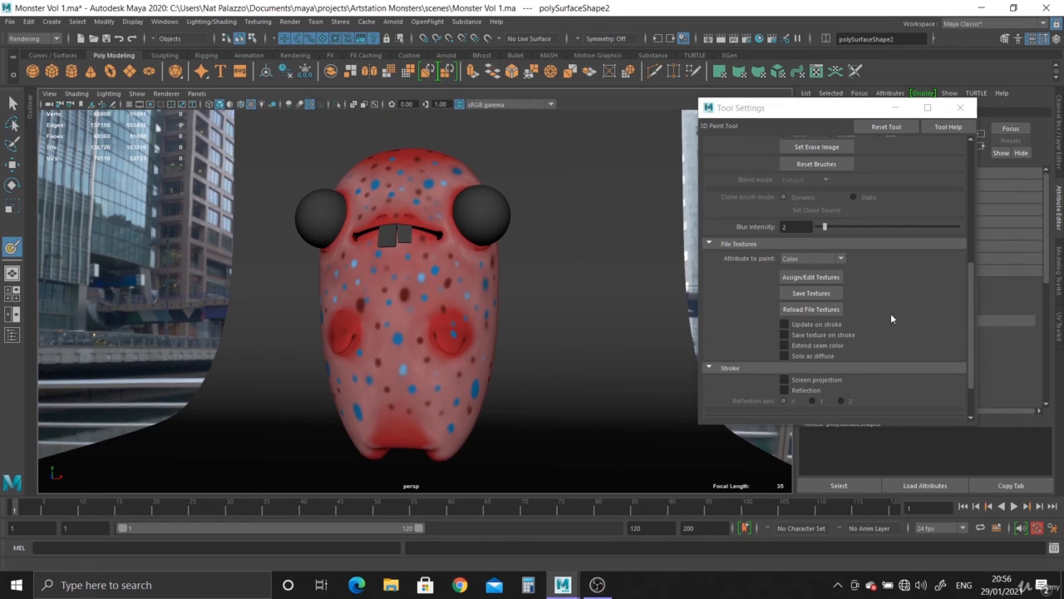
click(798, 294)
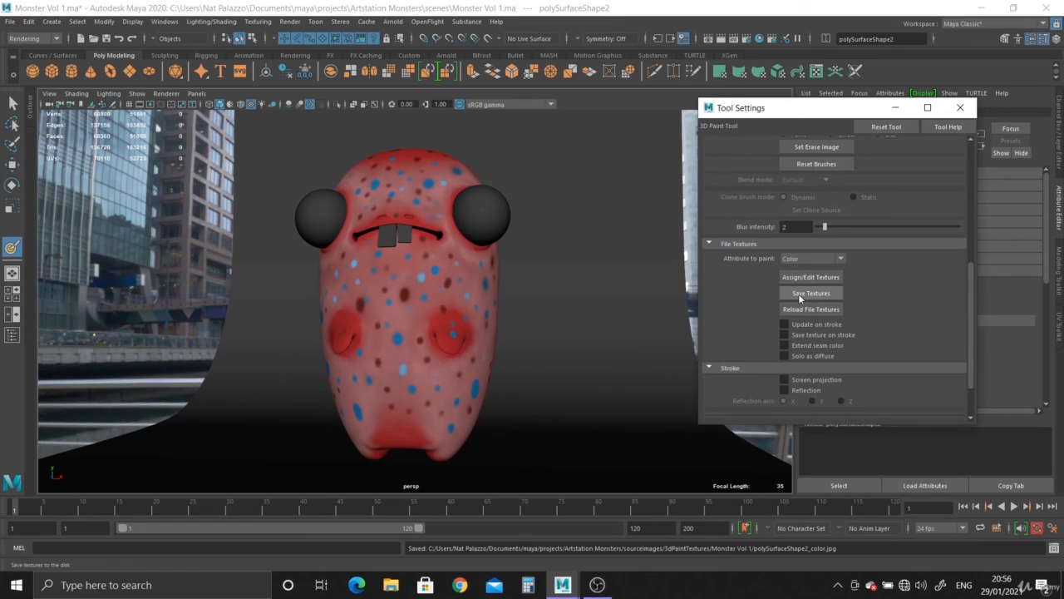
click(961, 108)
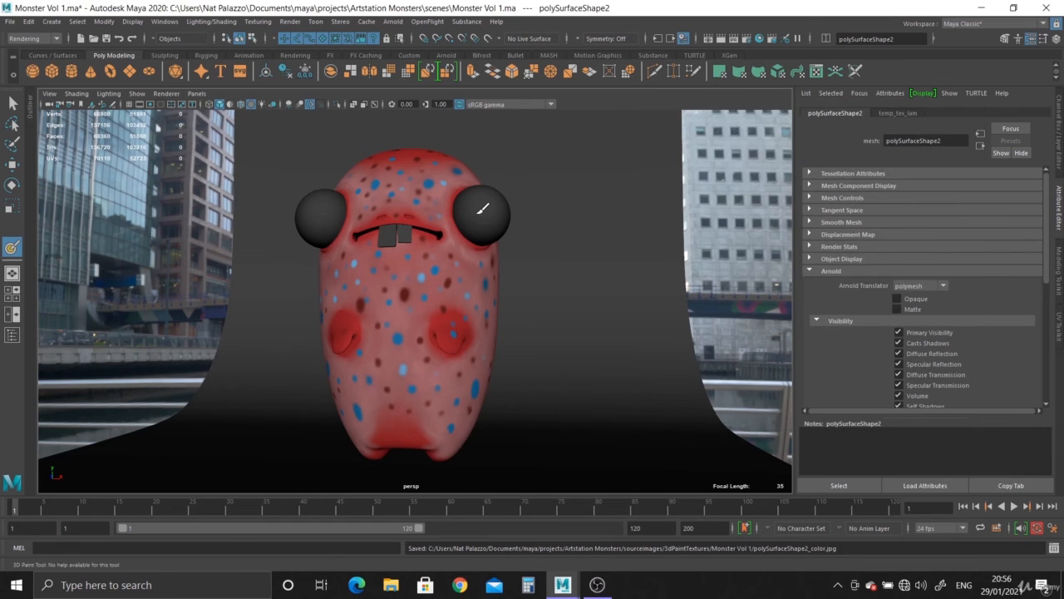
Step: Leave the paint tool for the Select tool and select the background instead of the monster body to view the painted texture
click(12, 103)
alt+right_drag(441, 287, 425, 299)
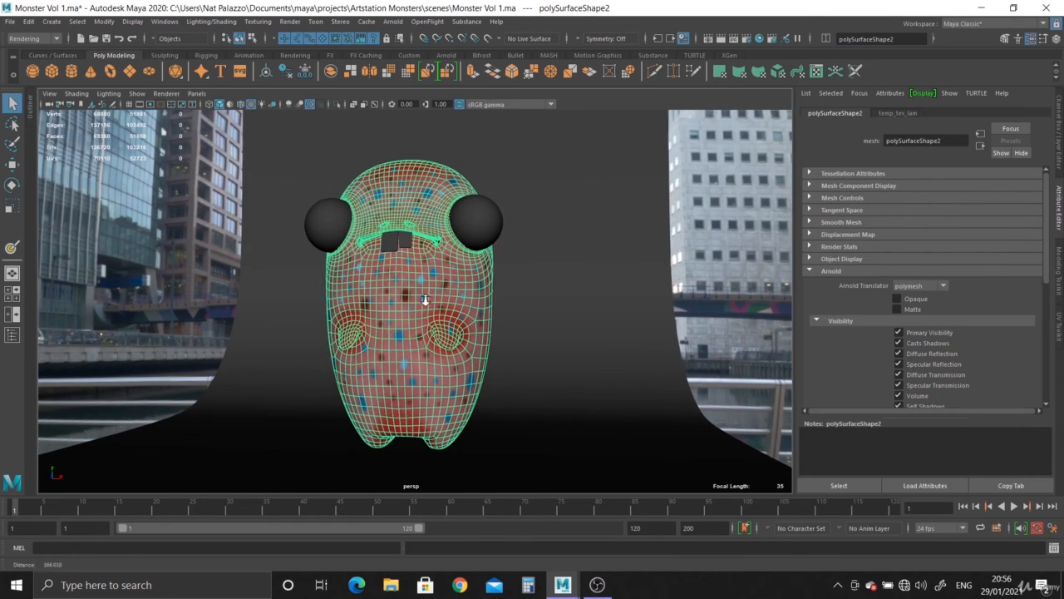
click(504, 324)
alt+drag(504, 325, 459, 317)
alt+right_drag(459, 317, 489, 349)
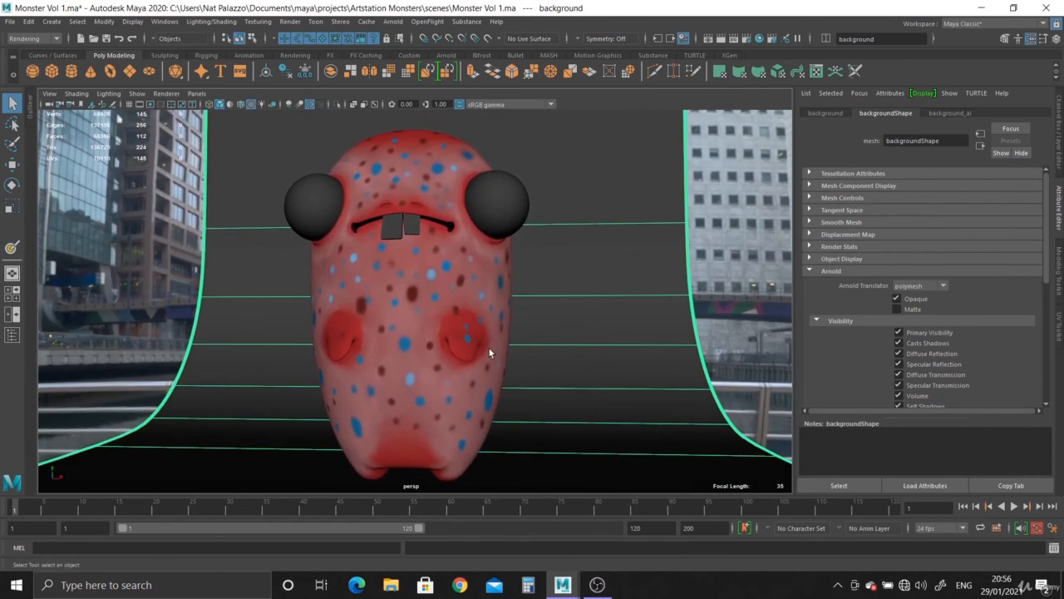